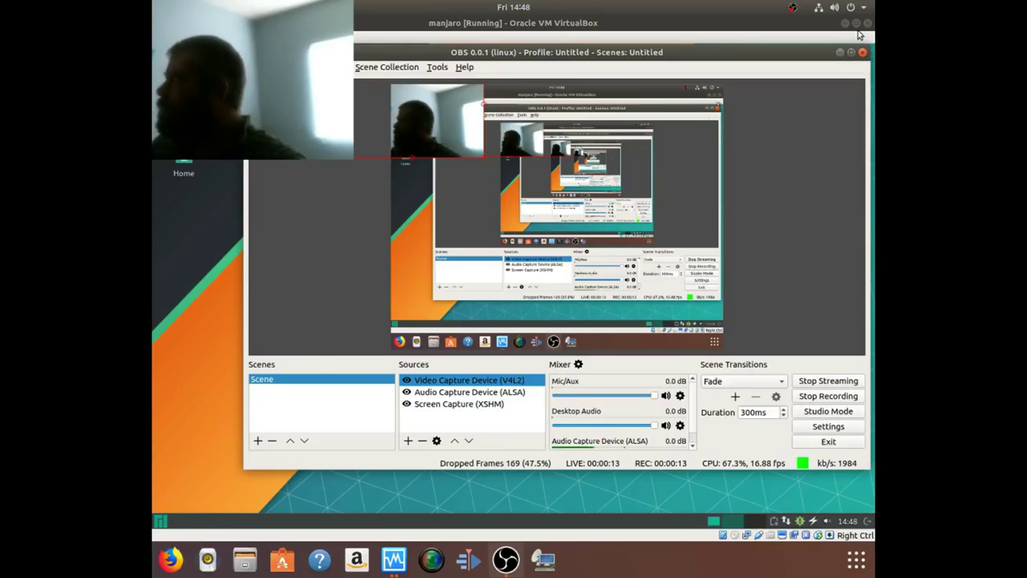
# Minimize the OBS window and switch the manjaro virtual machine to full-screen mode.
pyautogui.moveTo(843, 56); pyautogui.dragTo(841, 54)
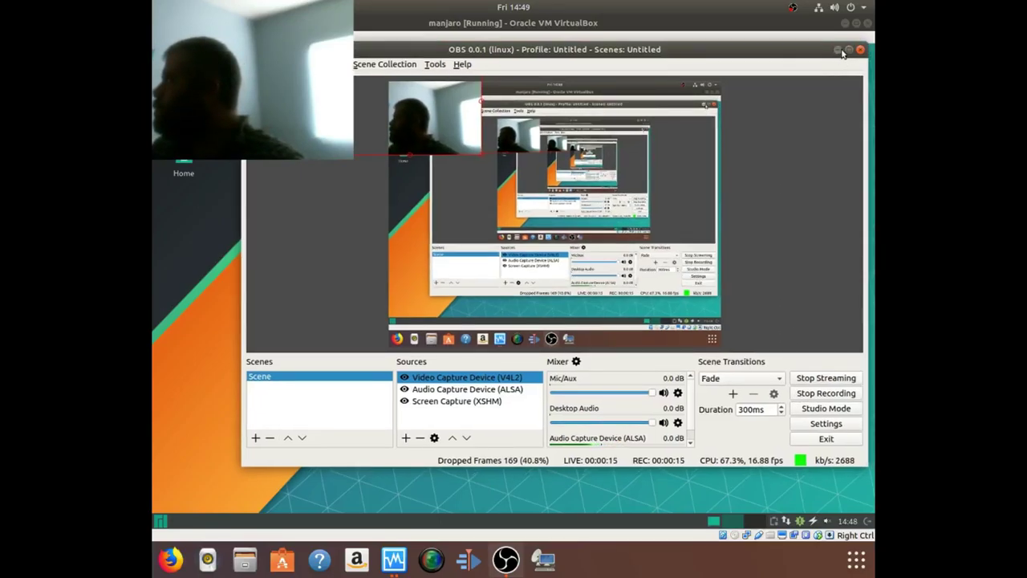
pyautogui.click(836, 50)
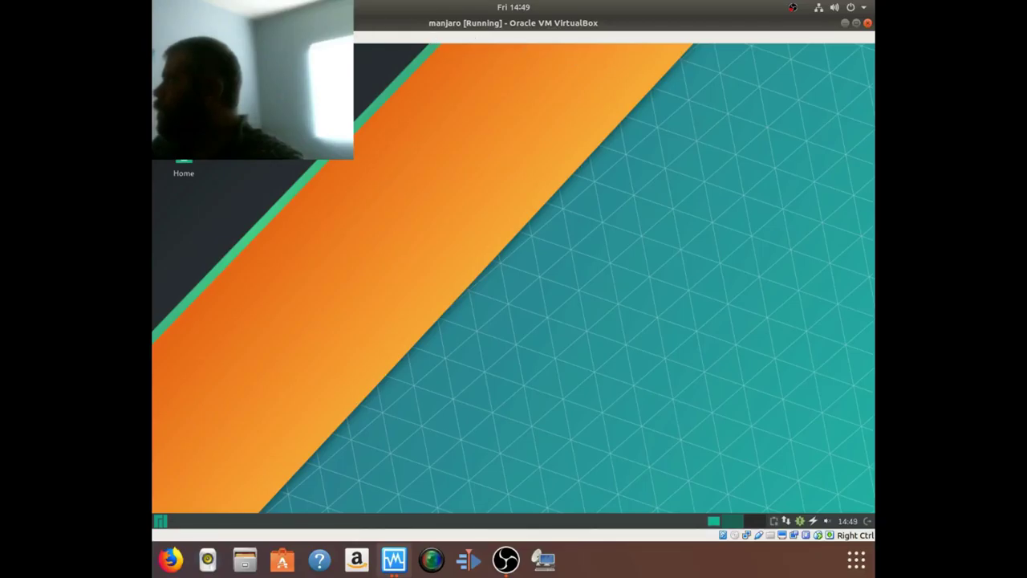
pyautogui.click(293, 36)
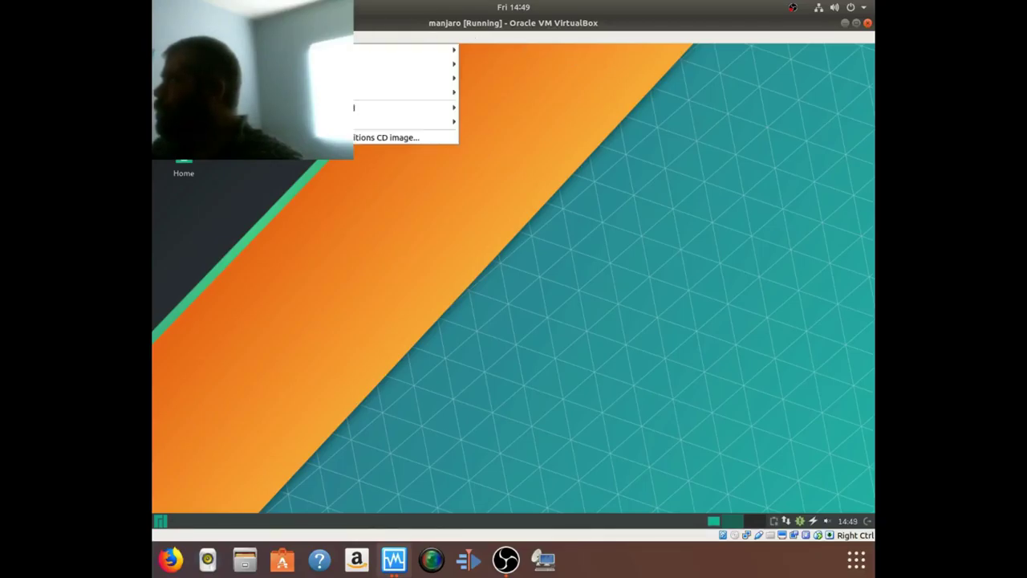
pyautogui.click(233, 37)
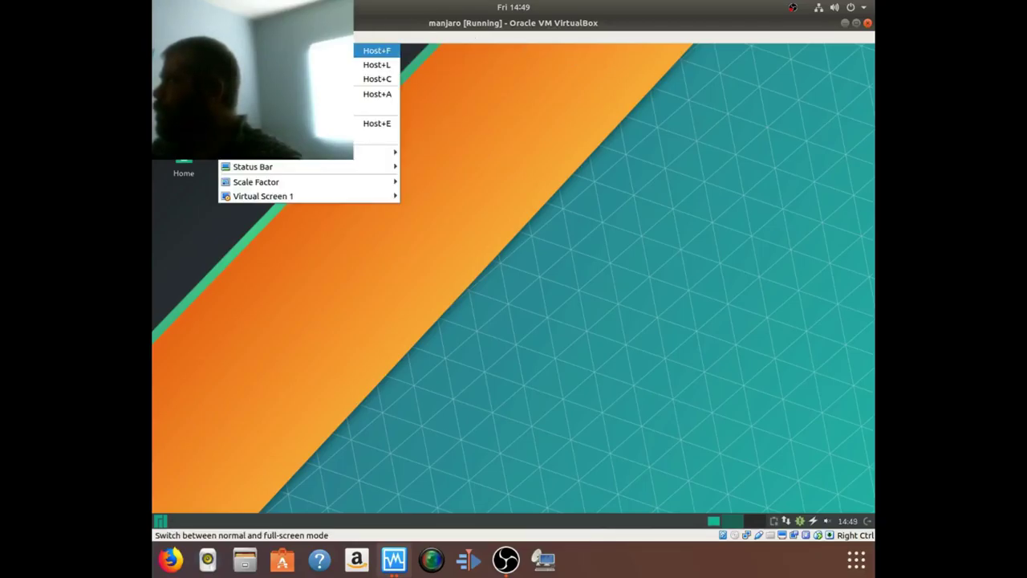
pyautogui.click(305, 50)
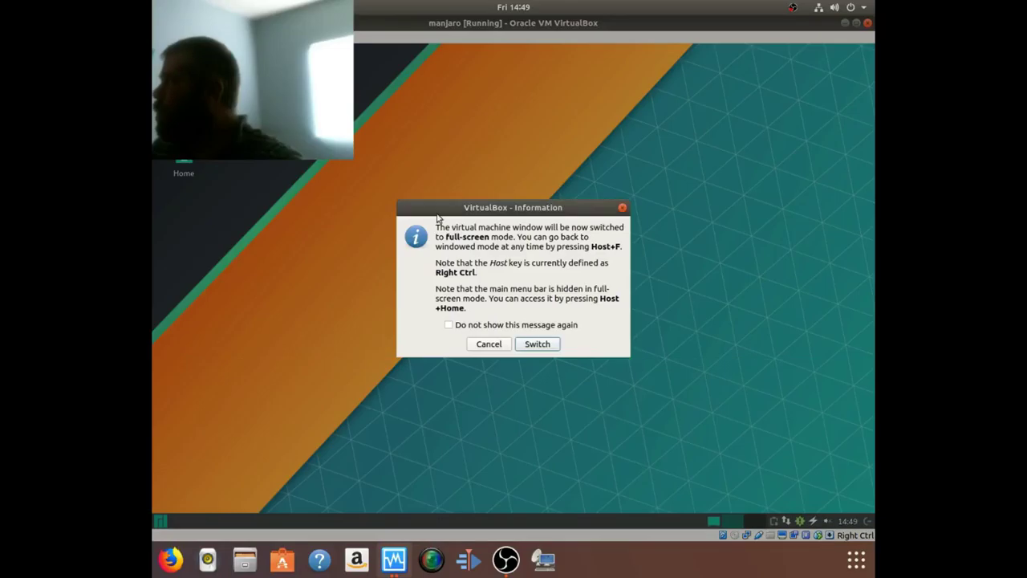
pyautogui.click(536, 344)
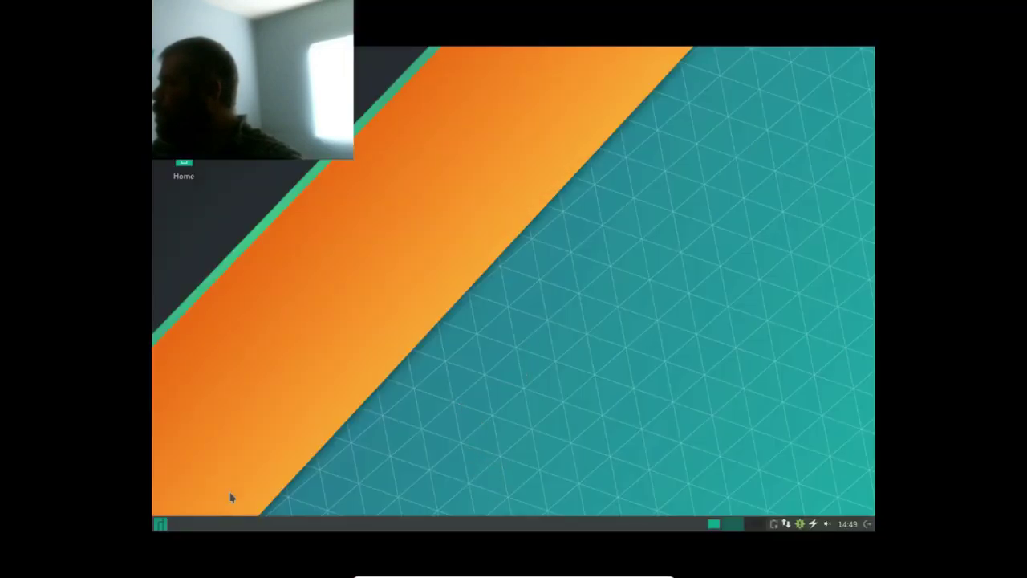
# Open the Manjaro Updates window to check for available system updates.
pyautogui.click(160, 569)
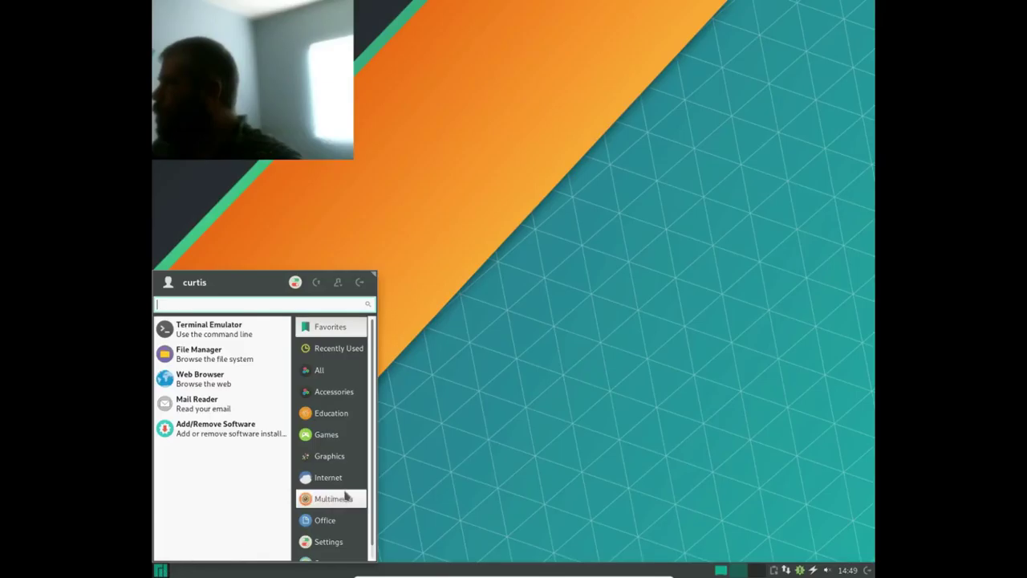
pyautogui.click(713, 462)
pyautogui.click(800, 569)
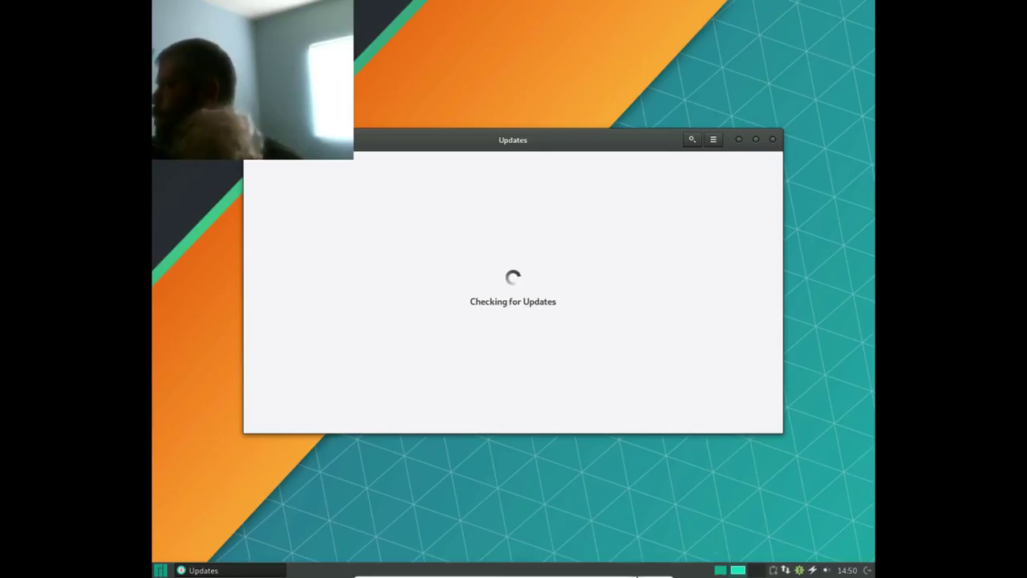
# Minimize the virtual machine, switch to OBS, stop the live stream, and minimize OBS.
pyautogui.moveTo(637, 574)
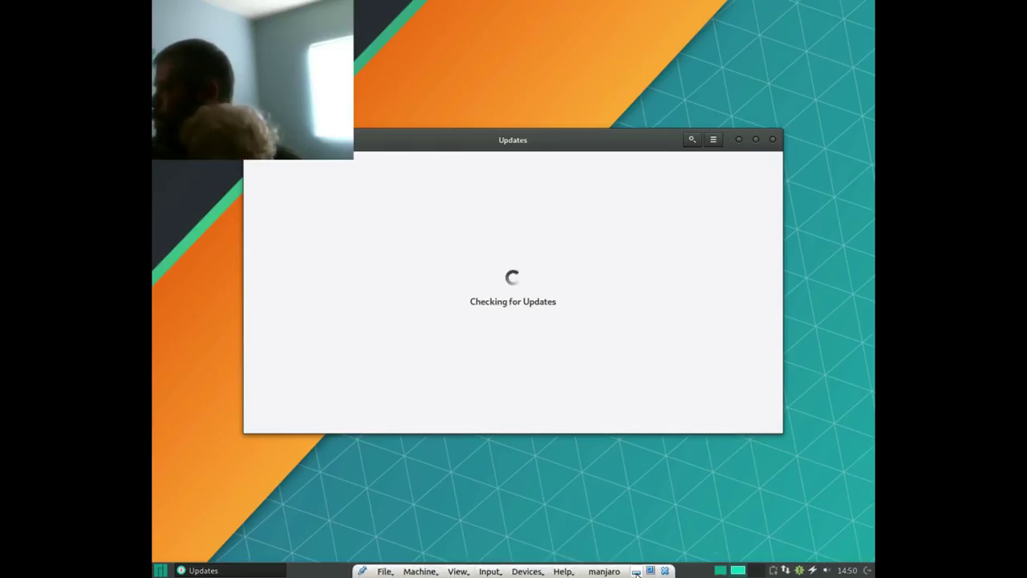
pyautogui.click(635, 570)
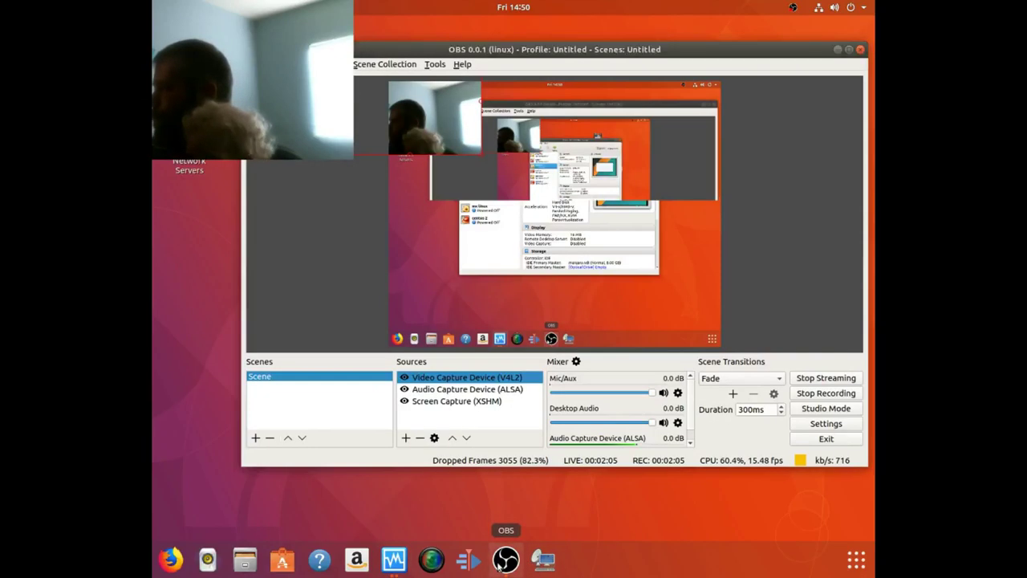
pyautogui.click(504, 560)
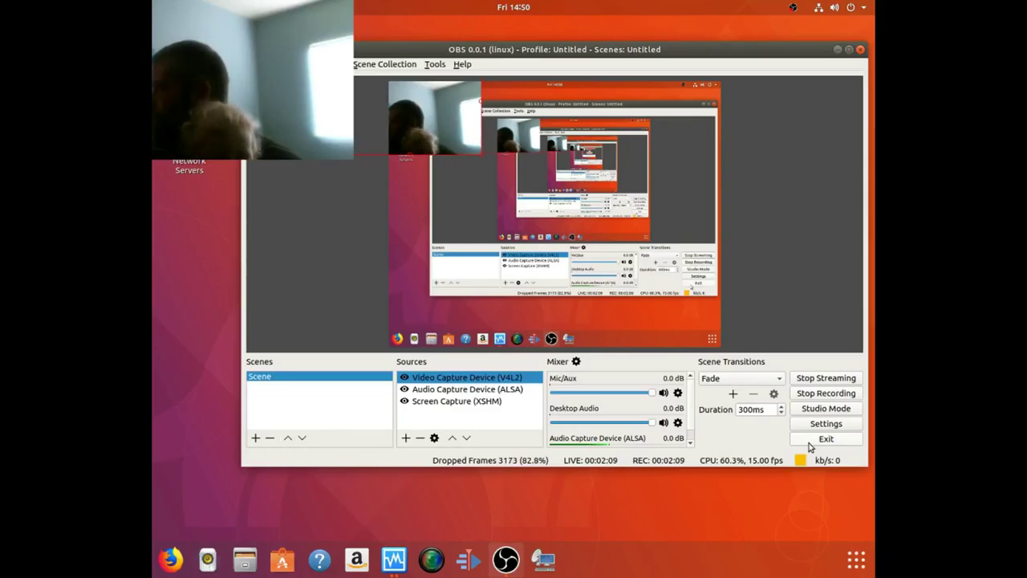
pyautogui.click(815, 382)
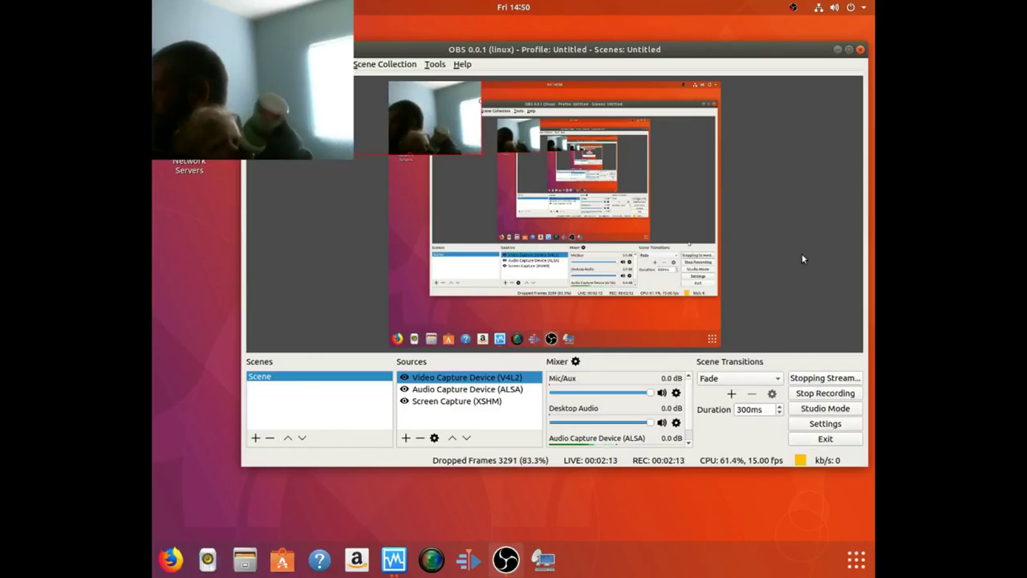
pyautogui.click(837, 49)
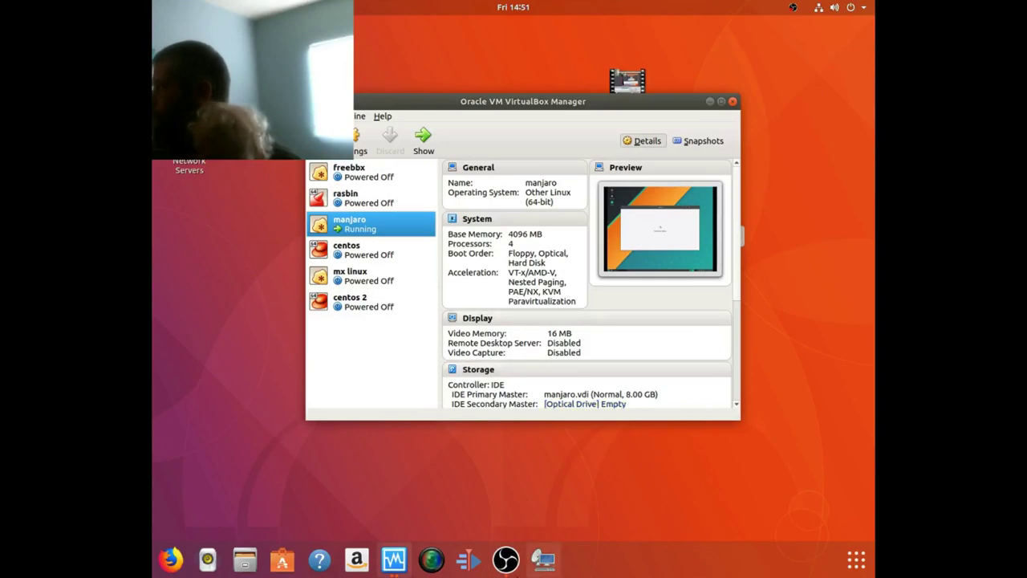
# Switch back to the running manjaro virtual machine window in VirtualBox.
pyautogui.click(394, 559)
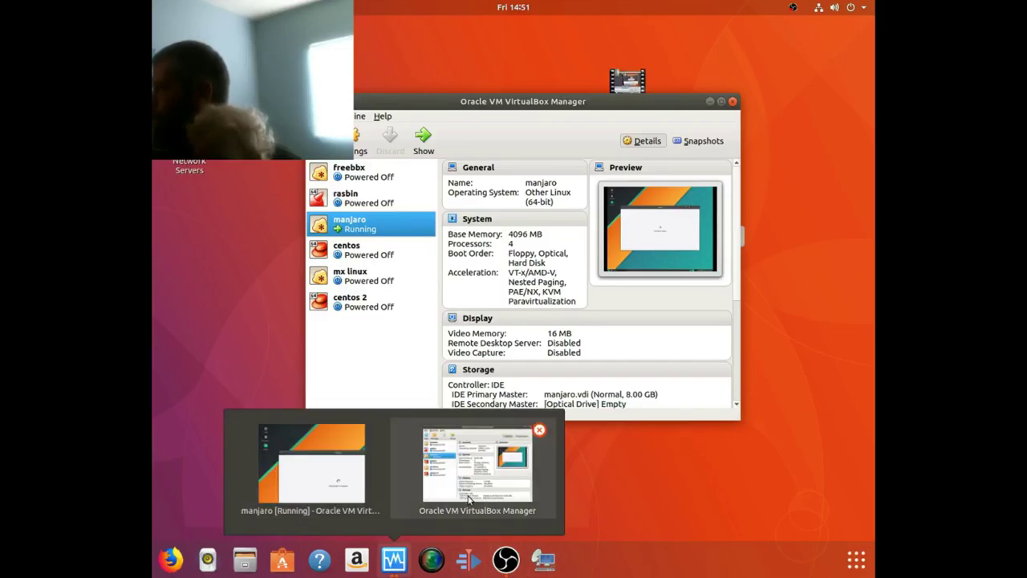
pyautogui.click(457, 506)
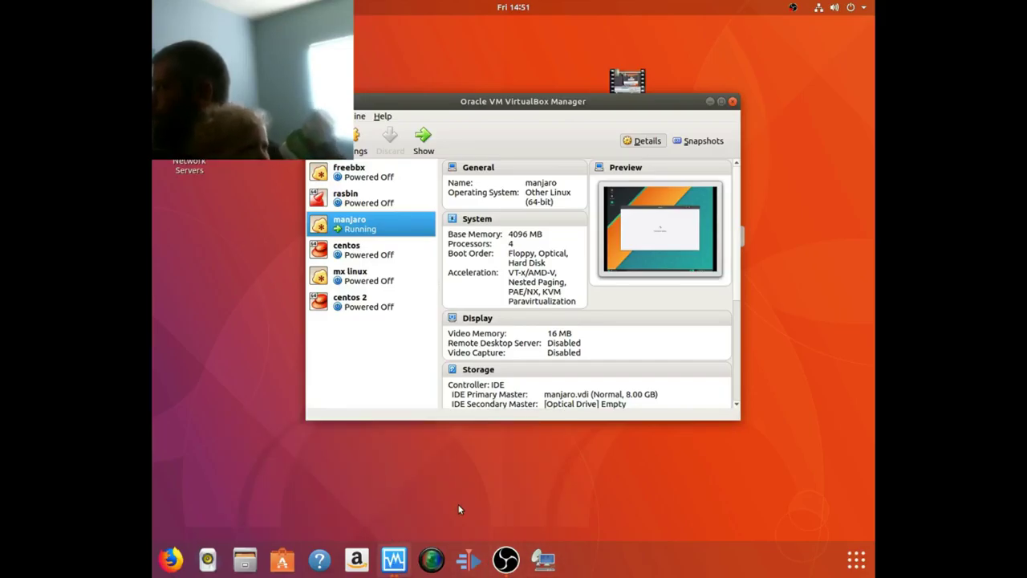
pyautogui.click(394, 559)
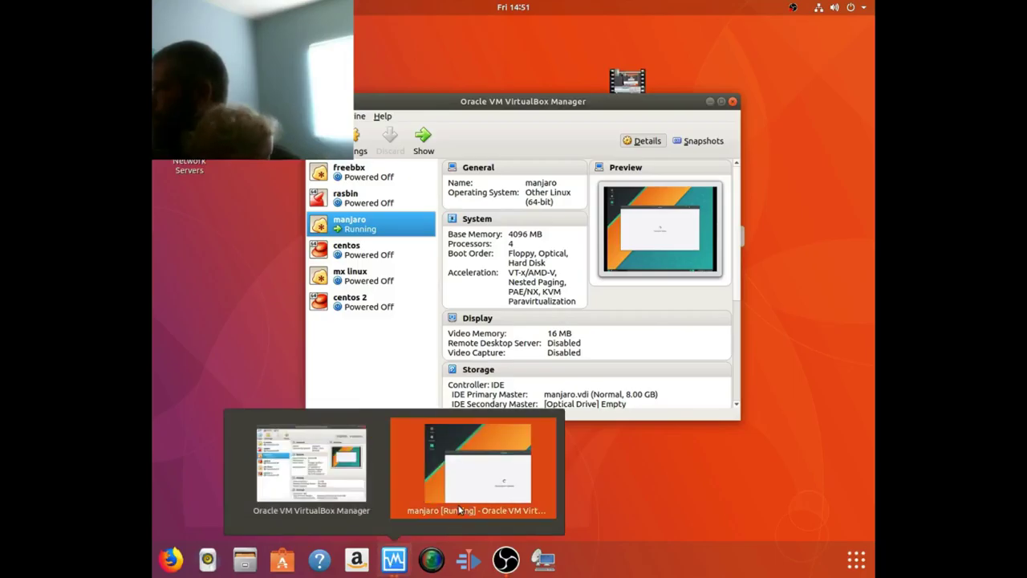
pyautogui.click(453, 505)
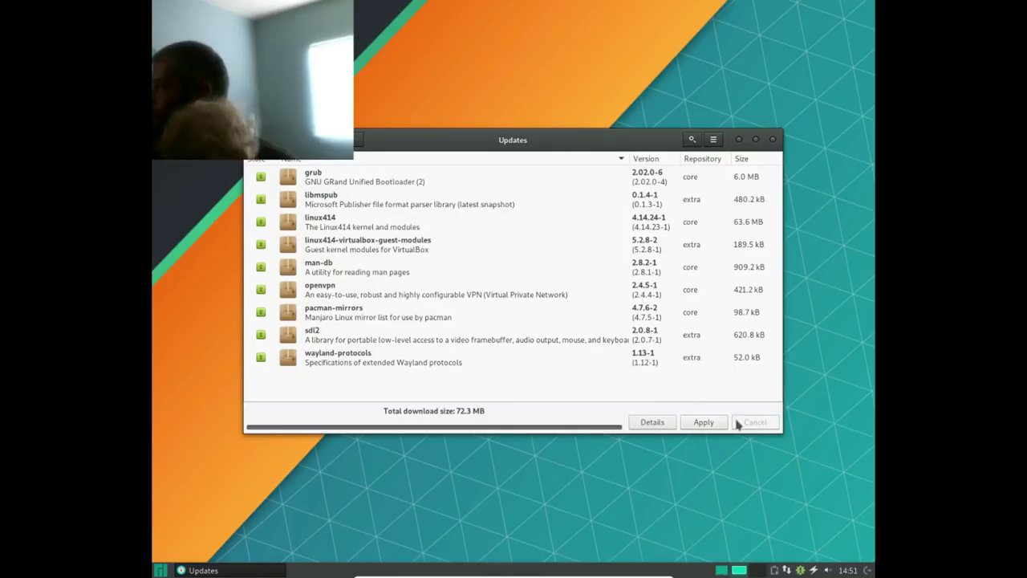
# Apply all listed package updates and authenticate with the account password.
pyautogui.click(703, 422)
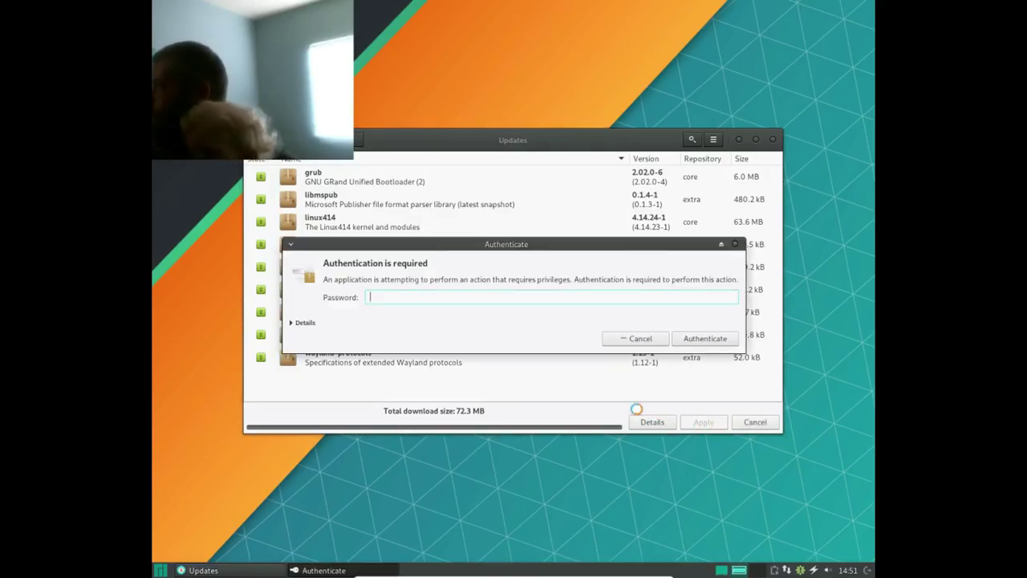
pyautogui.write('••')
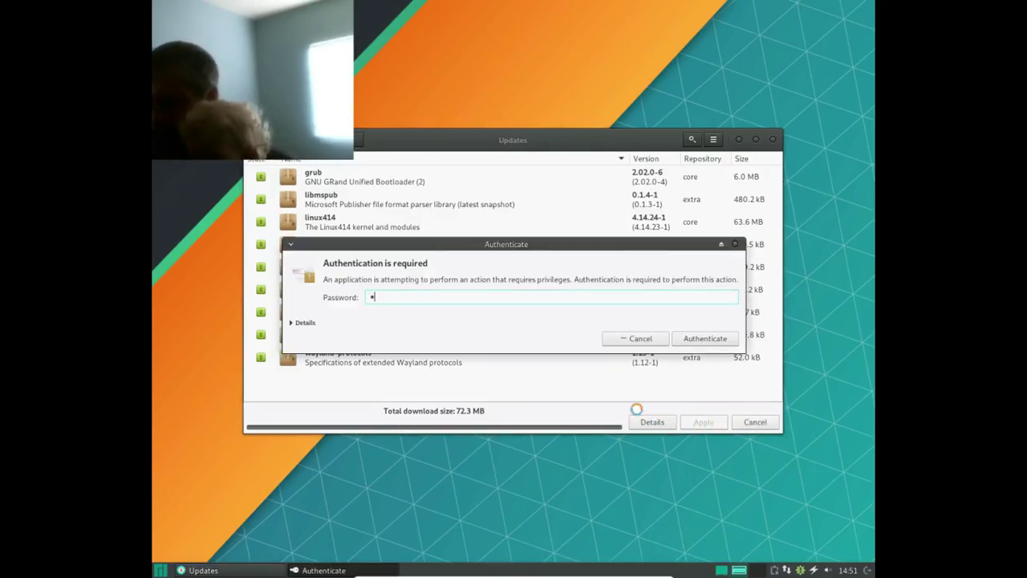
pyautogui.write('••••')
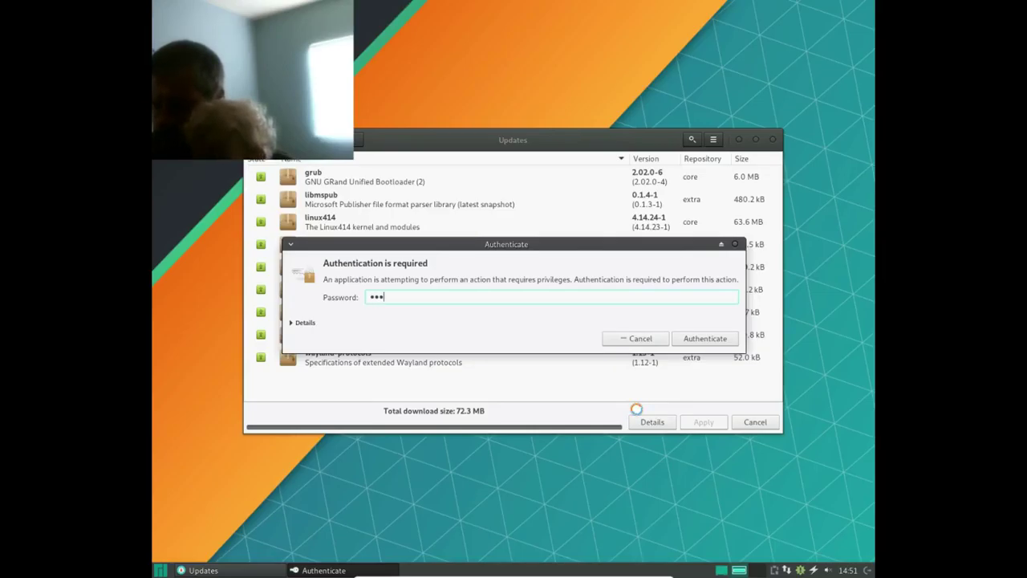
pyautogui.write('•')
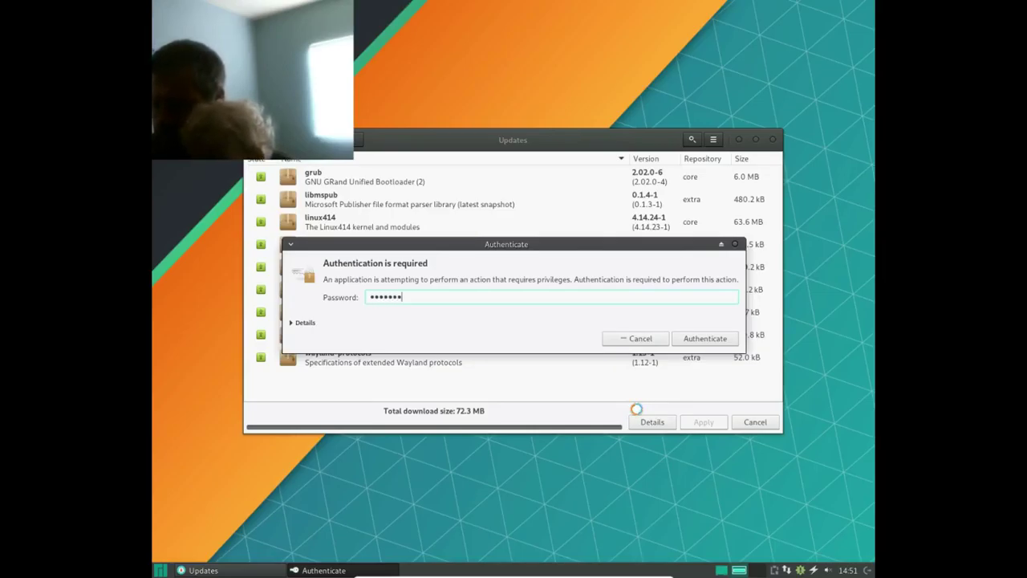
pyautogui.write('••')
pyautogui.press('Return')
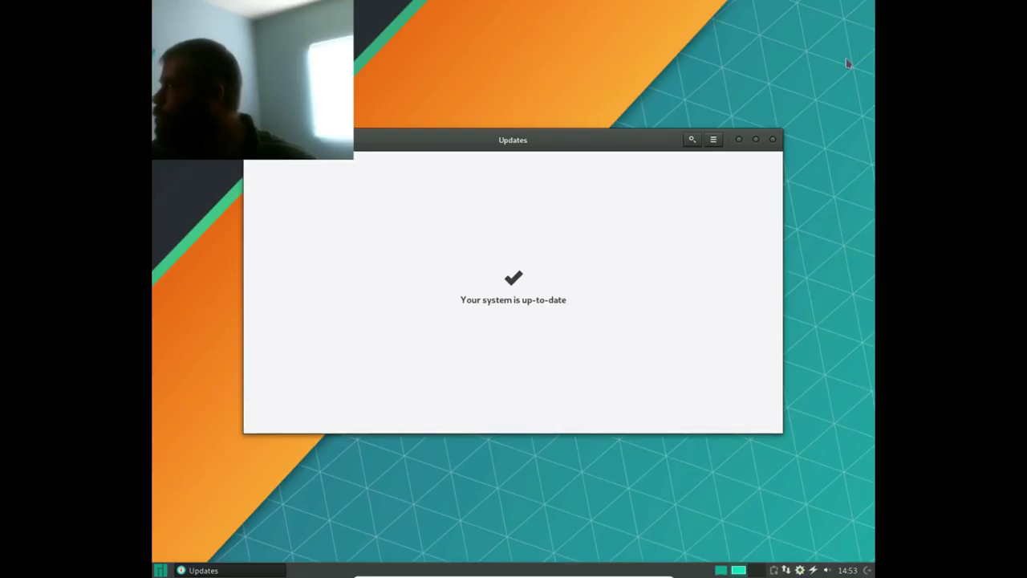
# Close the Updates window and open the Package Manager, dismissing the stray desktop context menu.
pyautogui.click(774, 140)
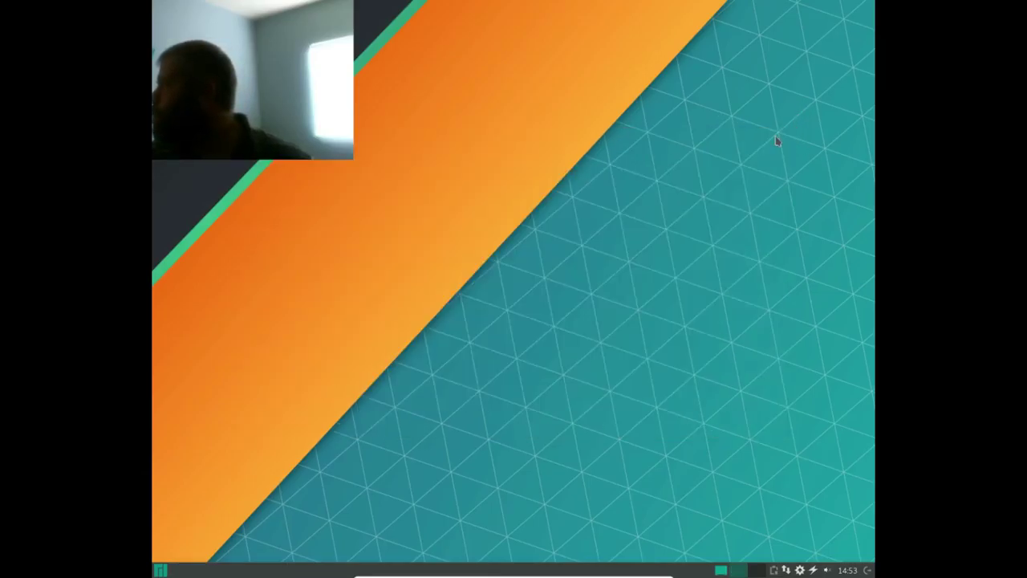
pyautogui.rightClick(800, 569)
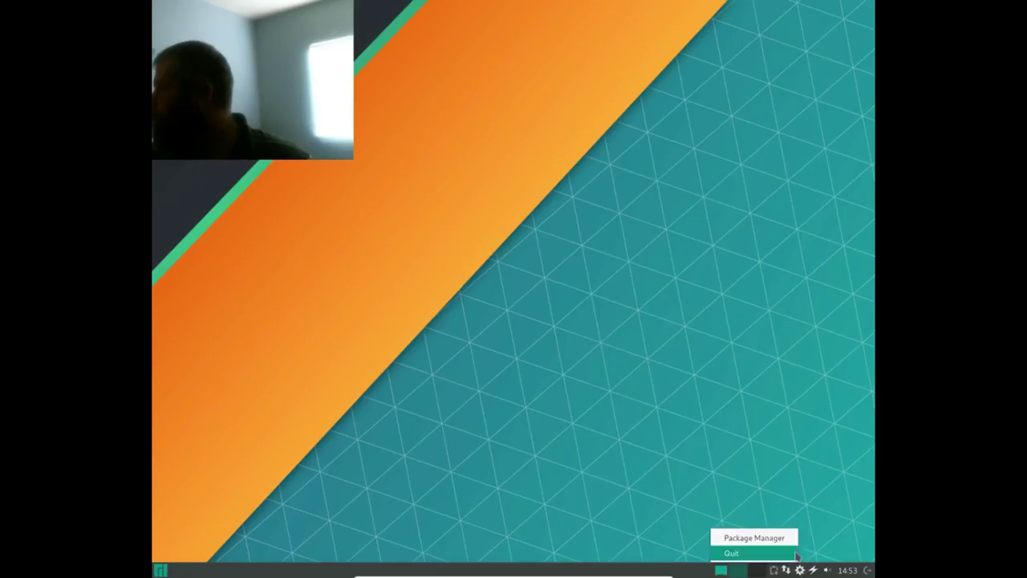
pyautogui.click(754, 537)
pyautogui.rightClick(794, 539)
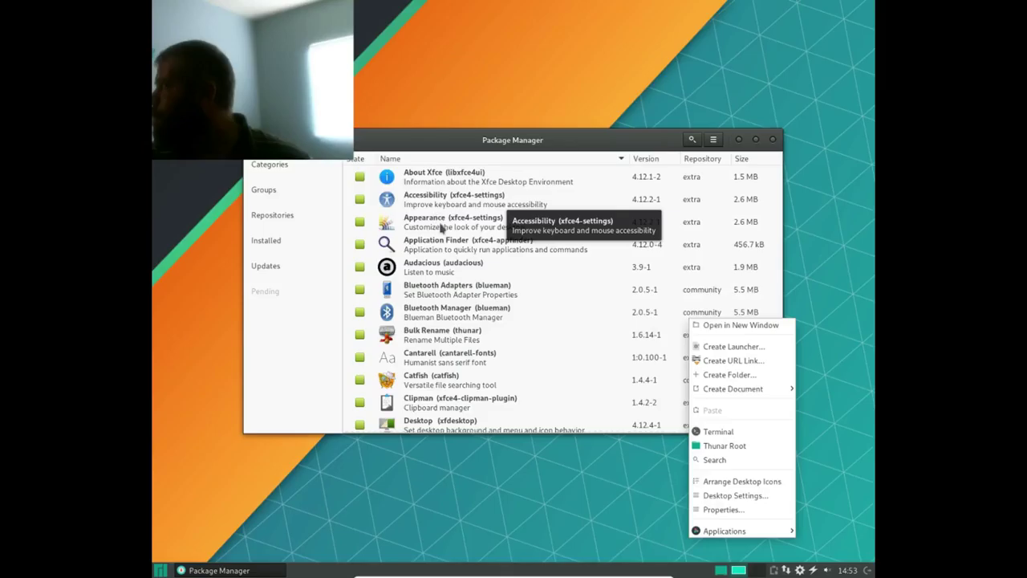
pyautogui.click(505, 146)
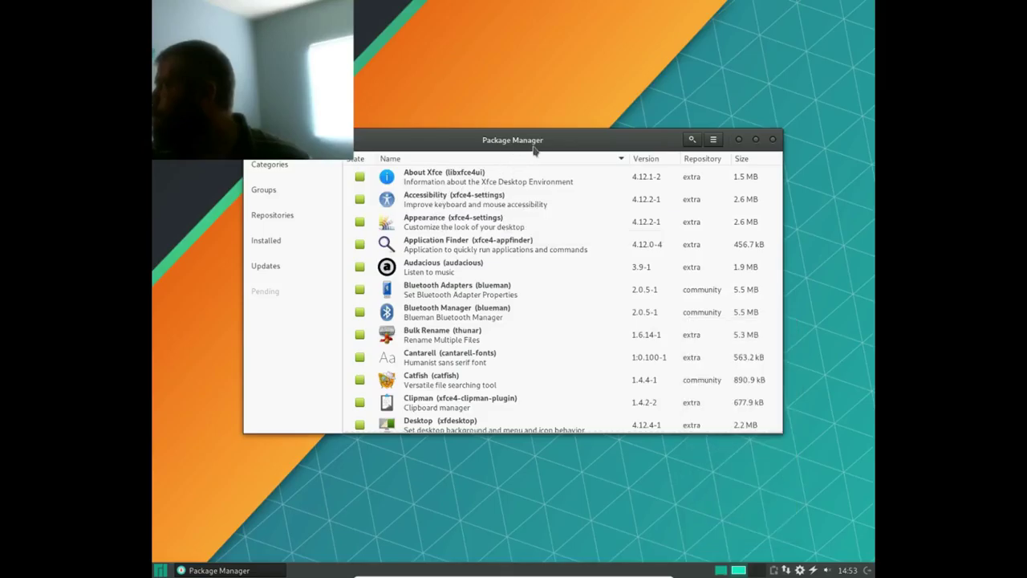
# Open the Package Manager's Preferences, authenticating with the account password.
pyautogui.click(712, 140)
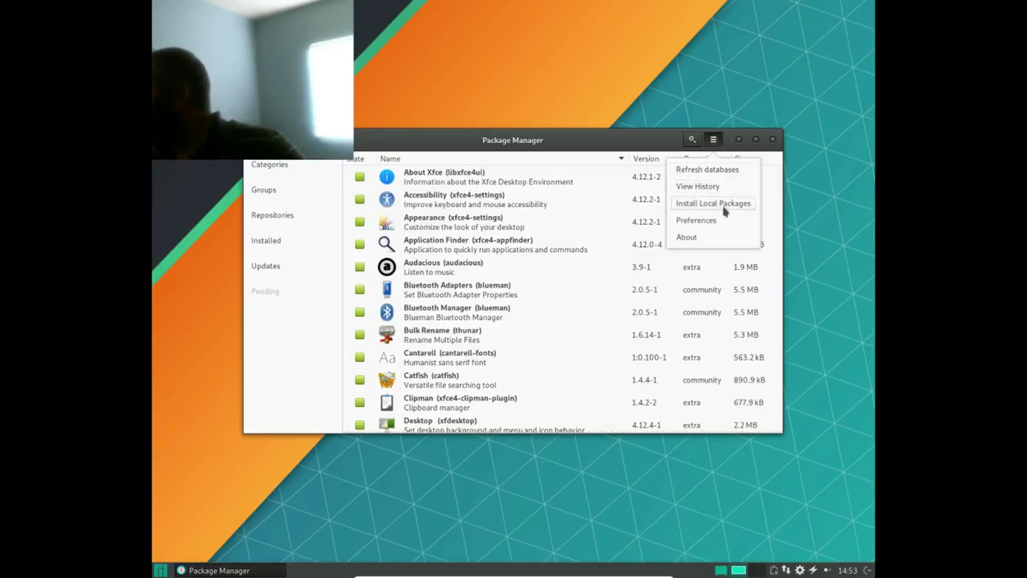
pyautogui.click(724, 221)
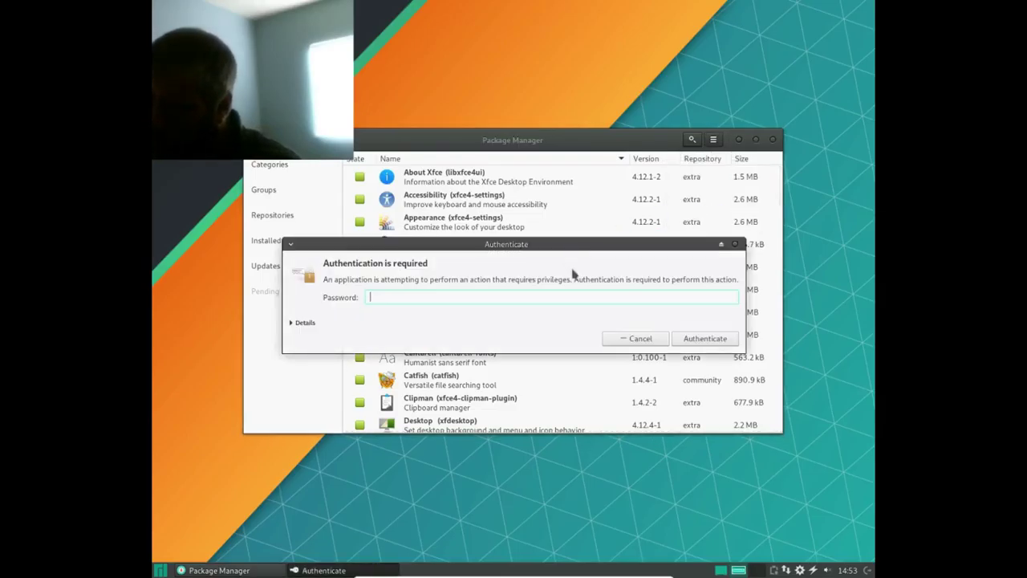
pyautogui.write('*********')
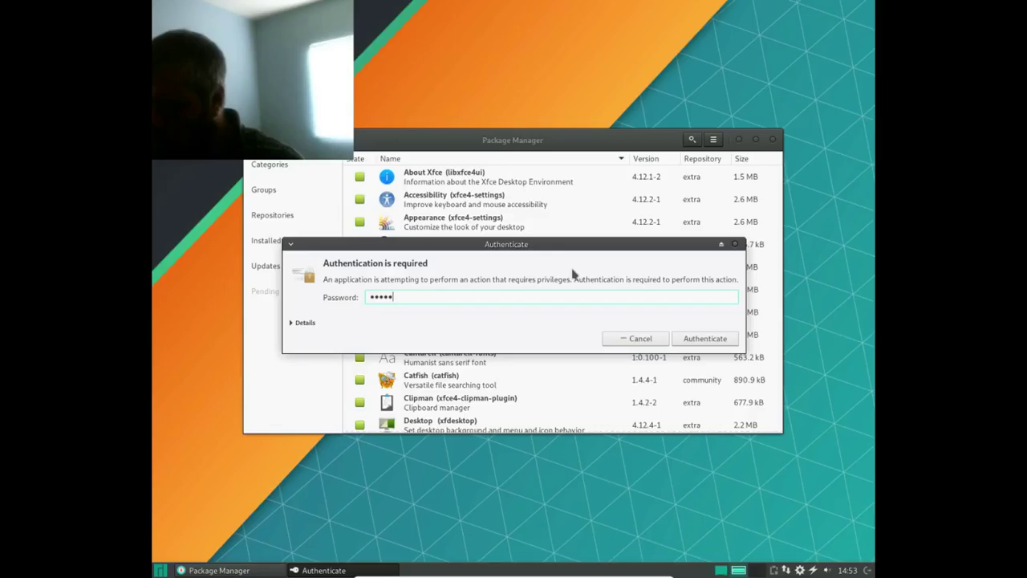
pyautogui.press('Return')
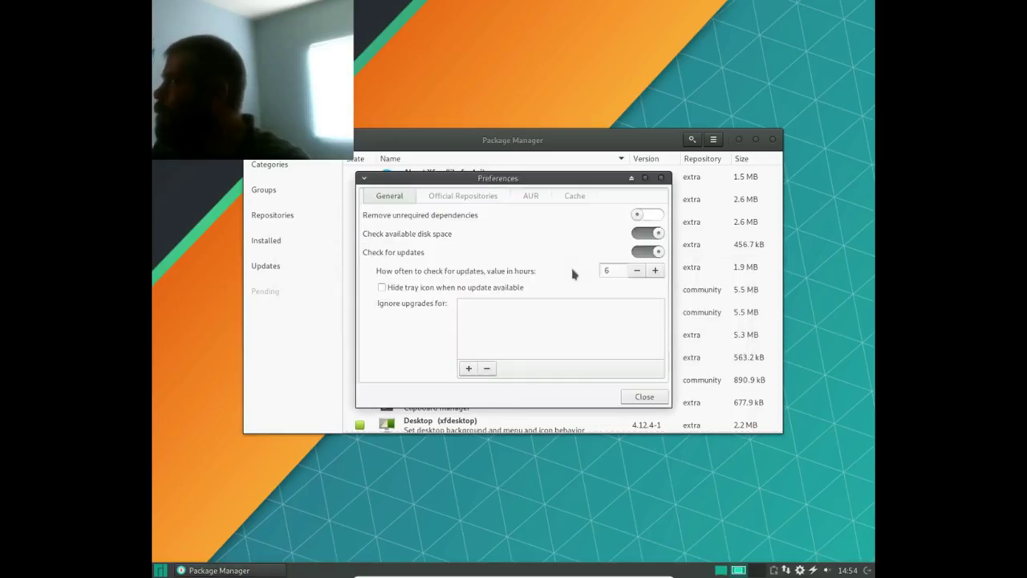
# Enable AUR support in the preferences, and close both Preferences and the Package Manager.
pyautogui.click(526, 199)
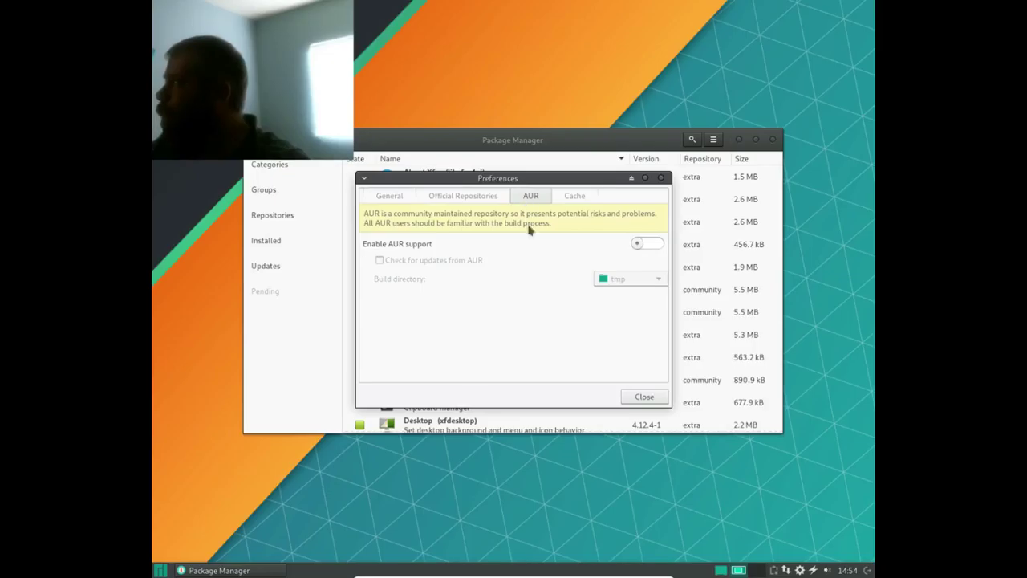
pyautogui.click(639, 245)
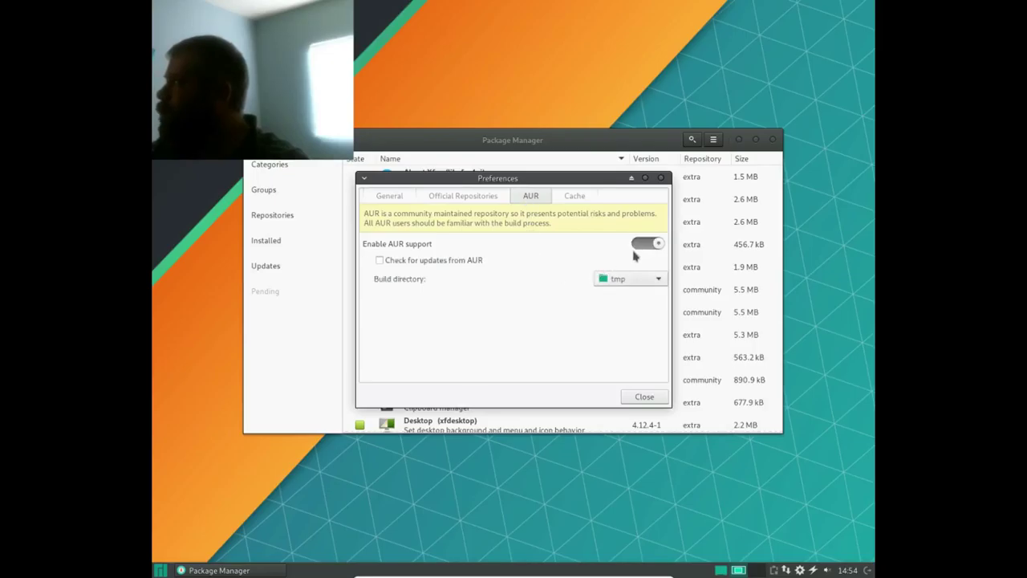
pyautogui.click(634, 397)
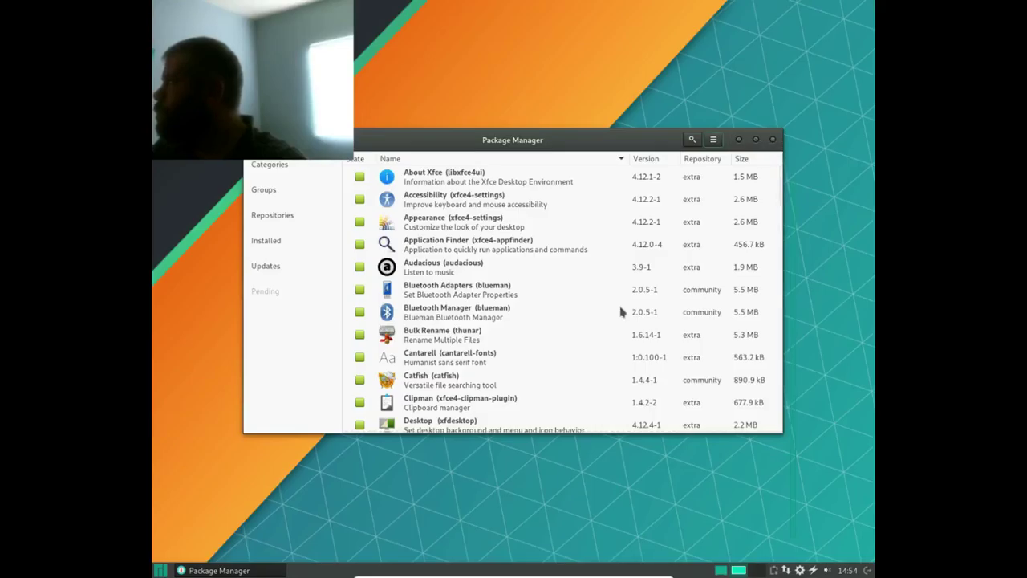
pyautogui.click(775, 141)
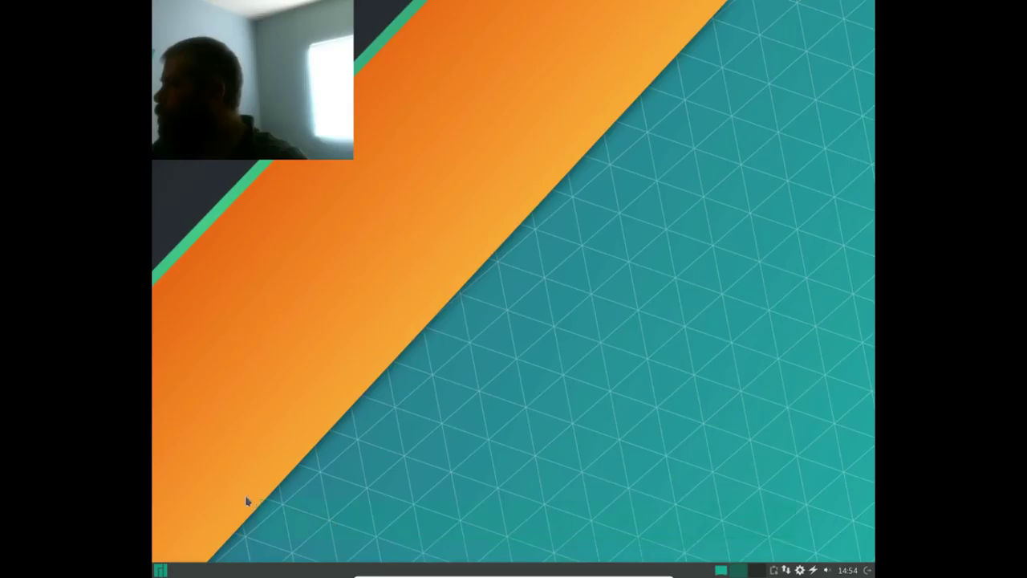
# Open the Kernel page of Manjaro Settings Manager and look through the available kernels.
pyautogui.click(161, 569)
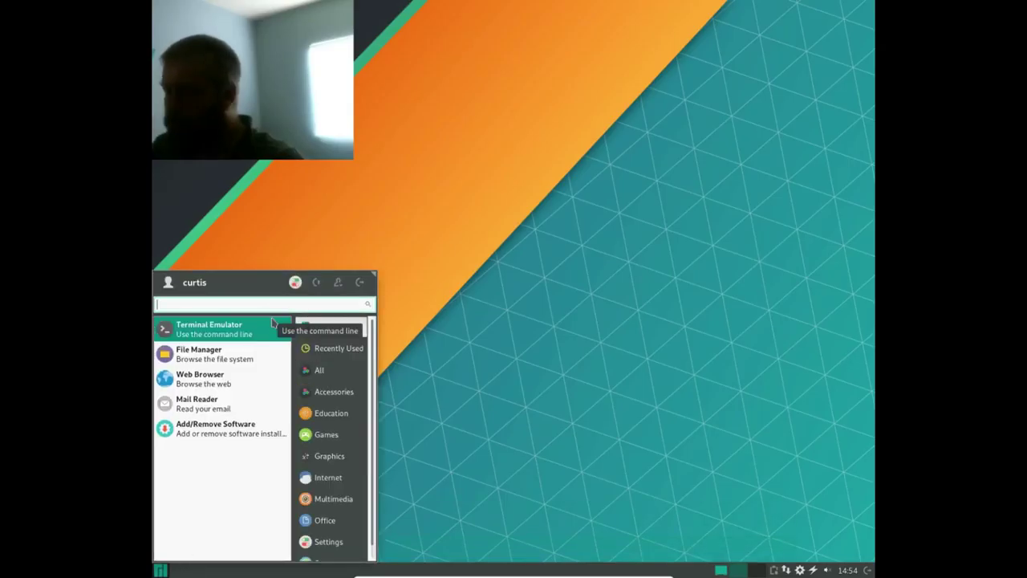
pyautogui.write('setting')
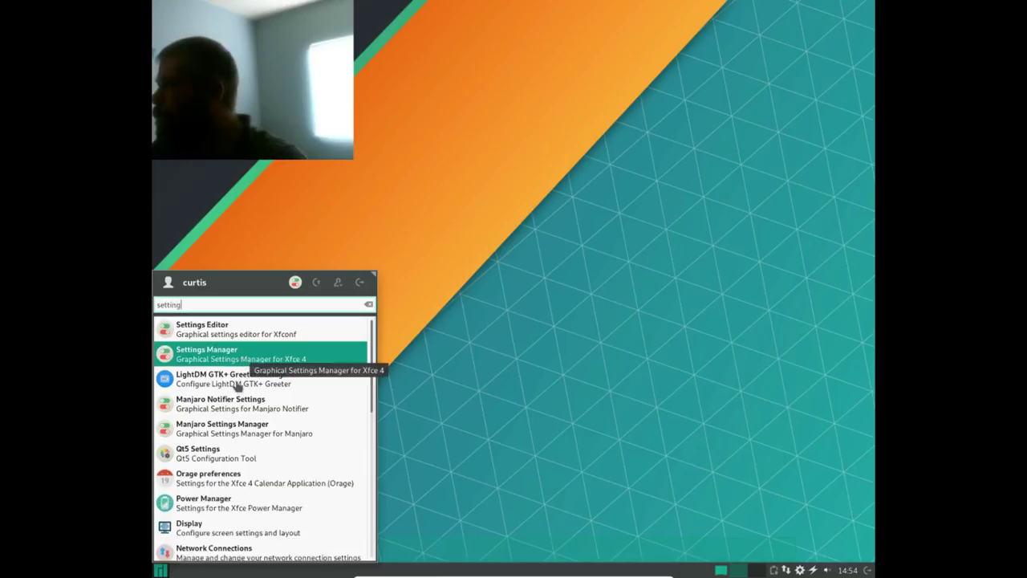
pyautogui.click(263, 425)
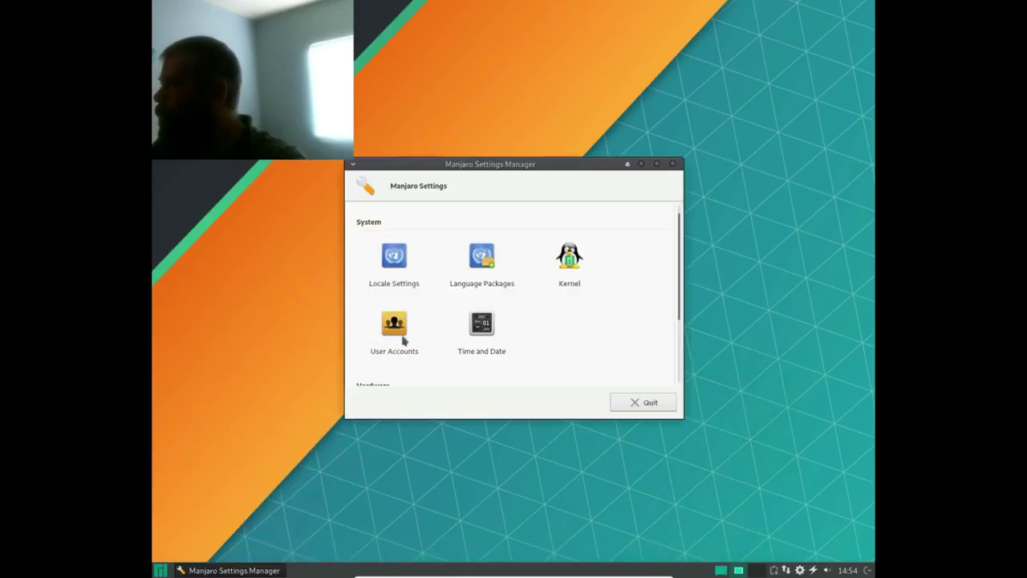
pyautogui.click(583, 273)
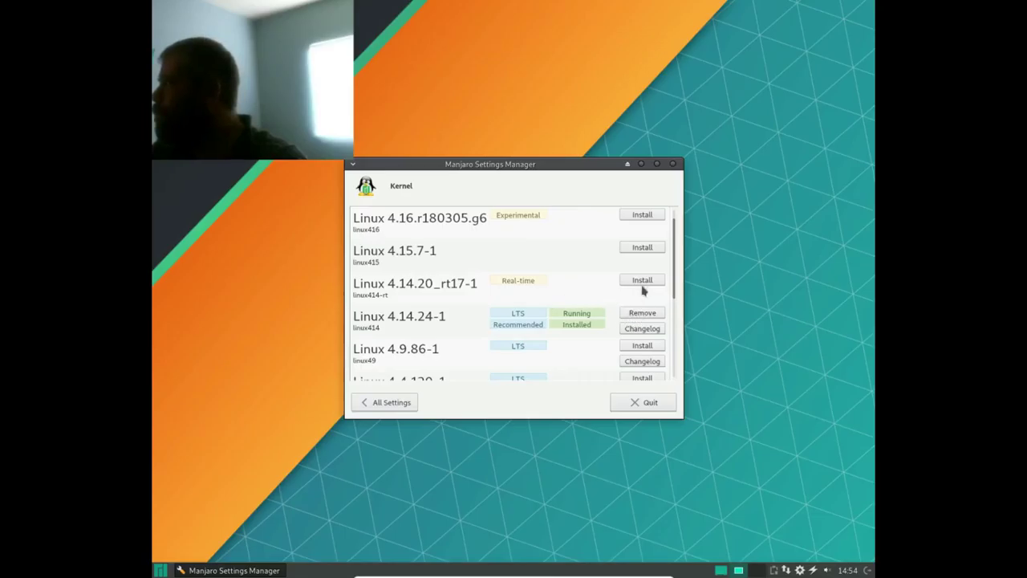
pyautogui.scroll(-3, 614, 259)
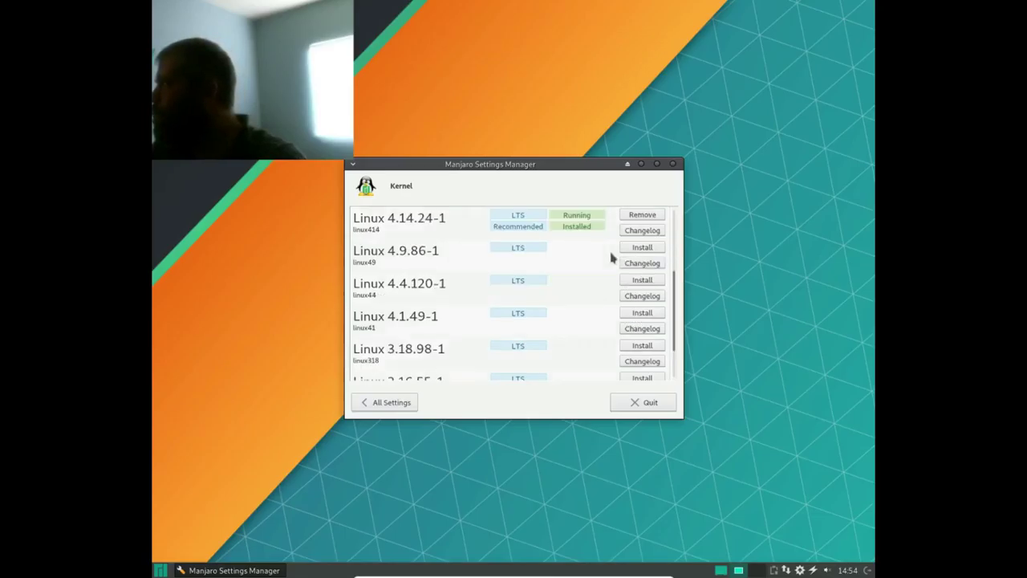
pyautogui.scroll(3, 599, 266)
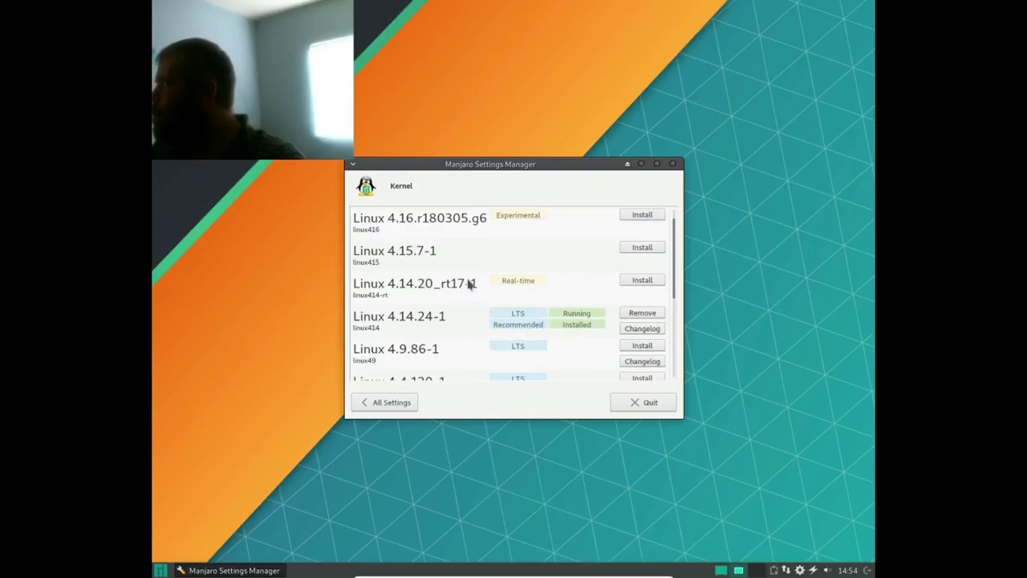
# Install the real-time kernel Linux 4.14.20_rt17-1, confirming the installation and authenticating with the account password.
pyautogui.click(635, 284)
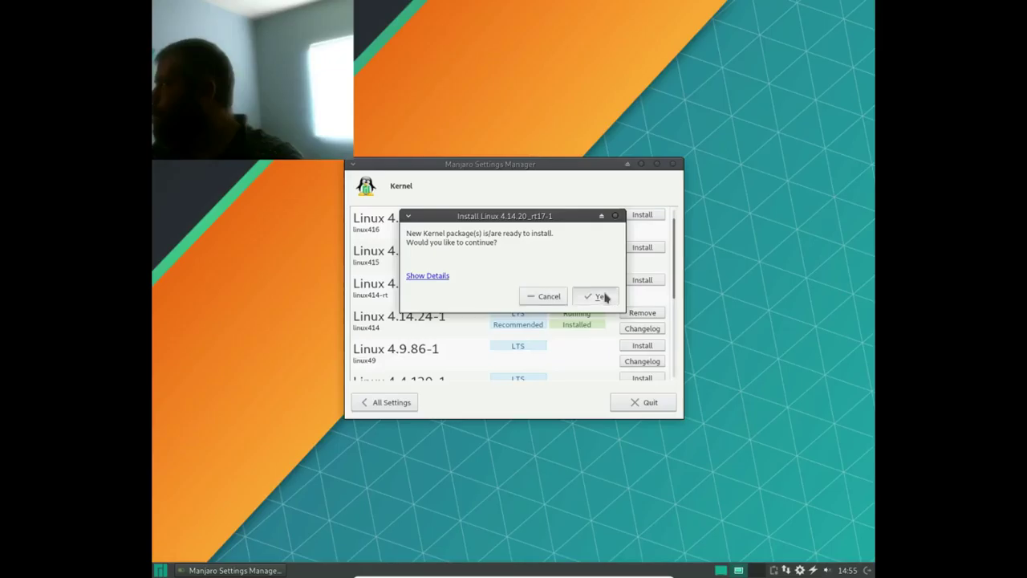
pyautogui.click(601, 296)
pyautogui.write('*')
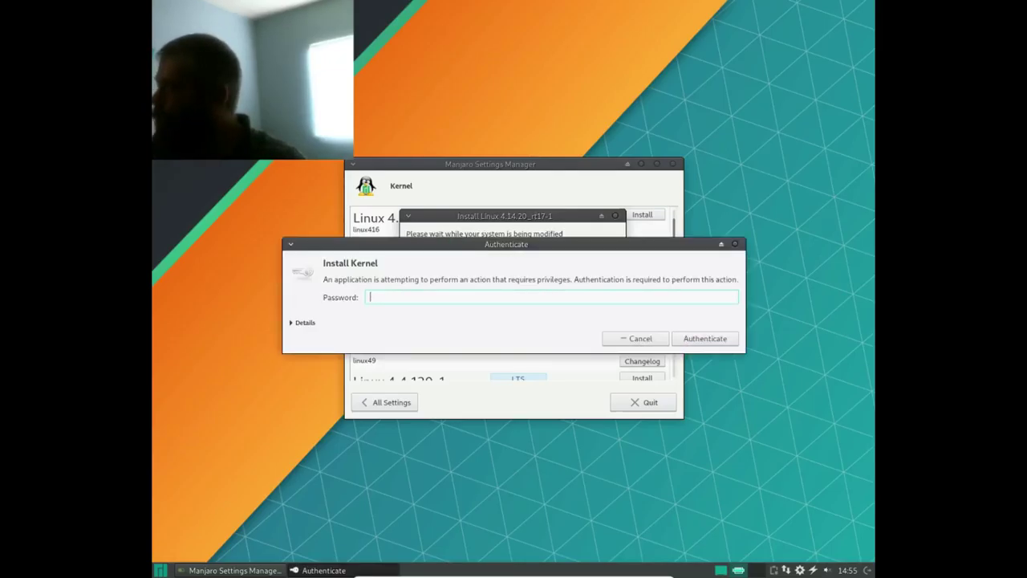
pyautogui.write('***')
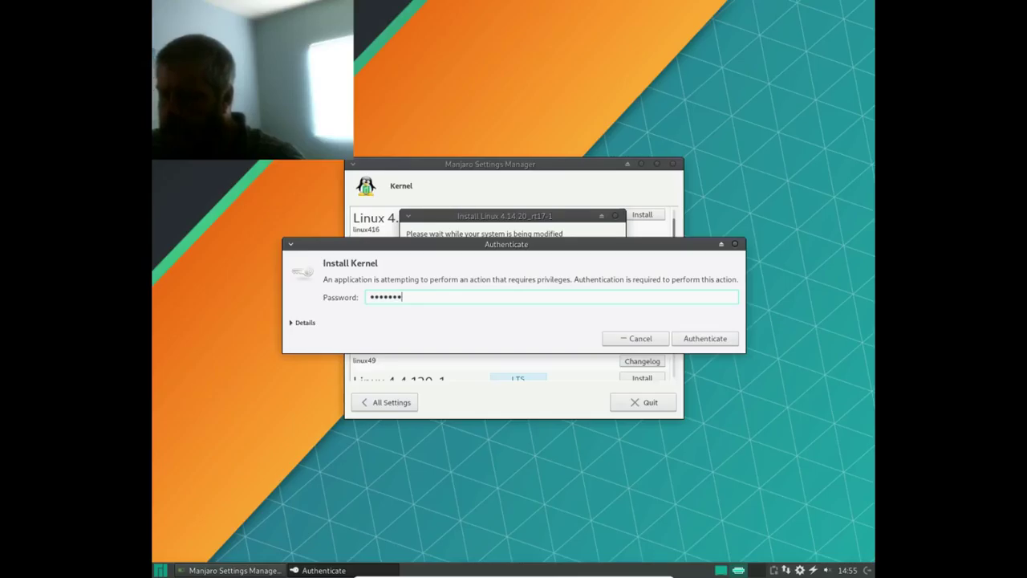
pyautogui.press('Return')
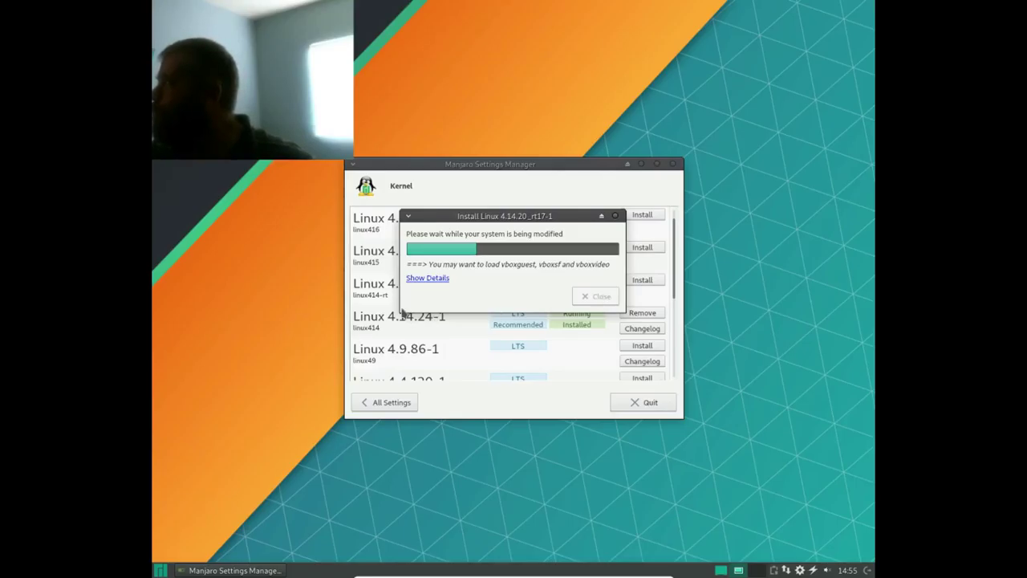
# Show the kernel installation details, and after completion close the installation dialog and quit Manjaro Settings Manager.
pyautogui.click(428, 279)
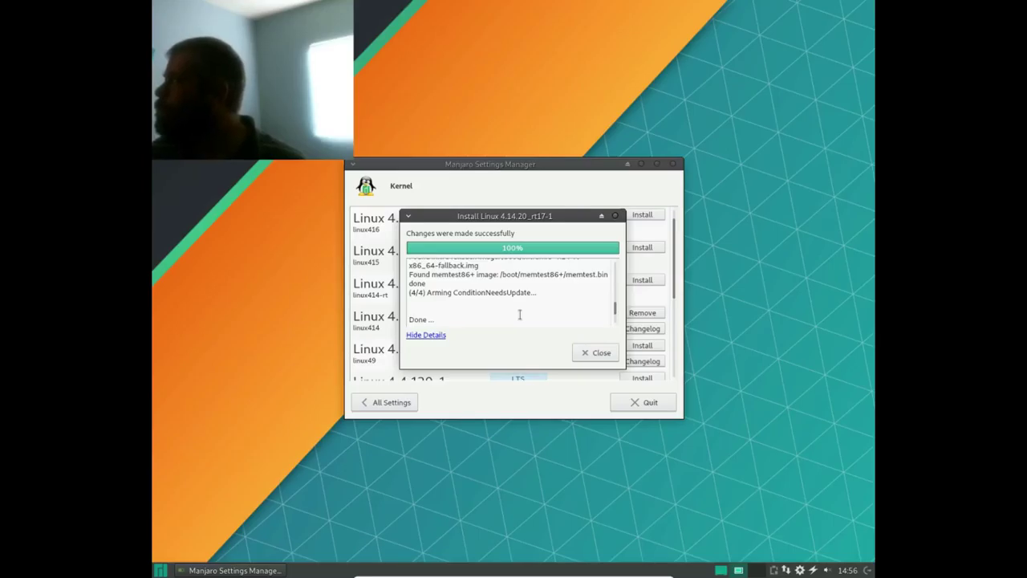
pyautogui.click(589, 353)
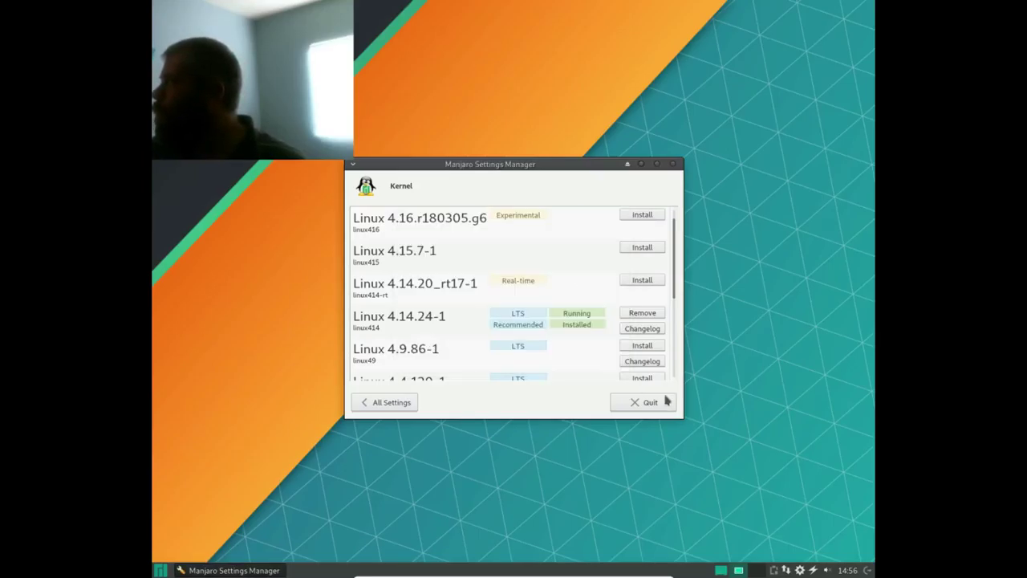
pyautogui.click(651, 404)
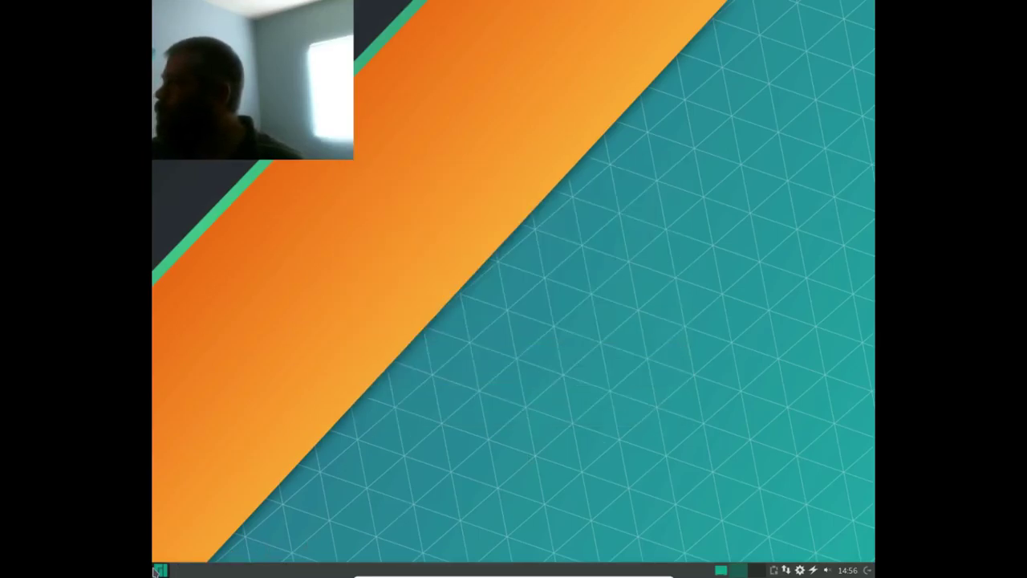
# Restart the Manjaro system from the session's log-out options.
pyautogui.click(160, 571)
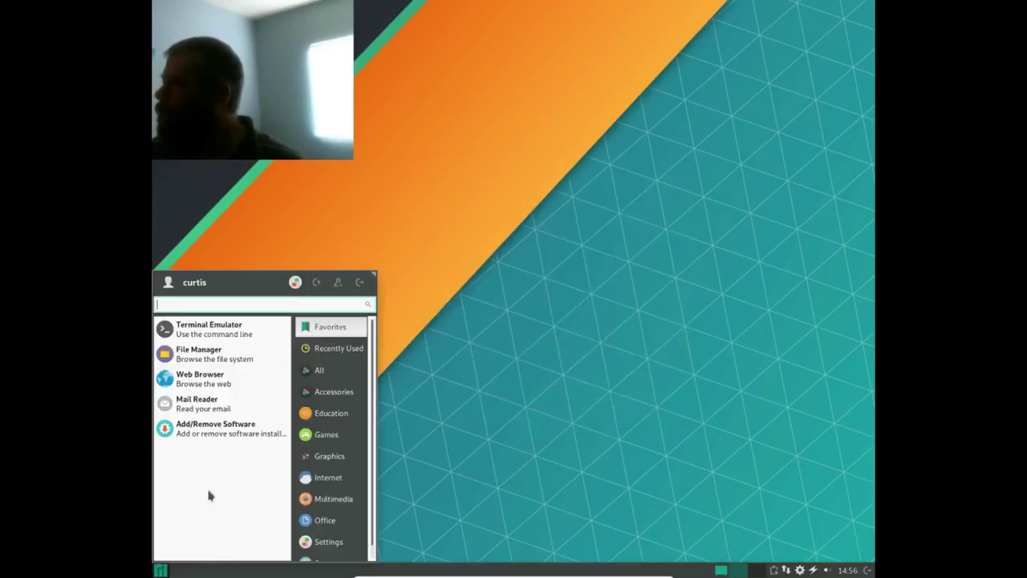
pyautogui.click(359, 282)
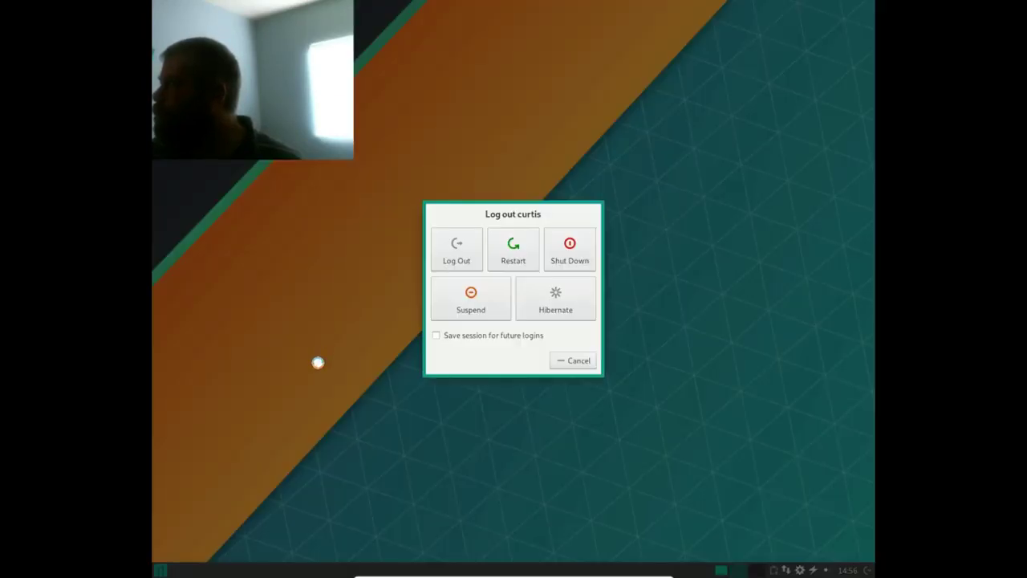
pyautogui.click(499, 255)
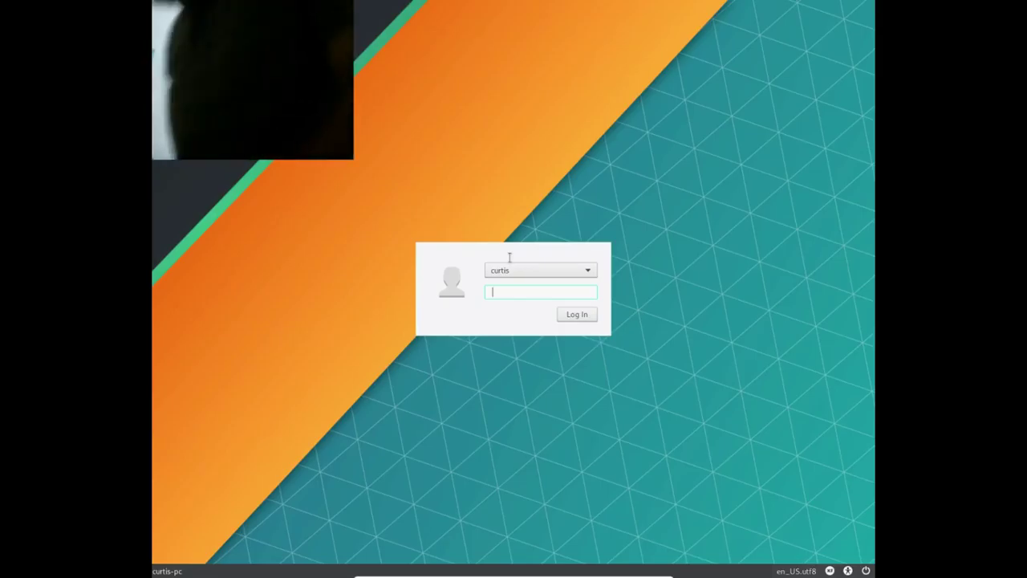
# Log in to Manjaro with the account password and close the Manjaro Hello welcome window.
pyautogui.write('•••••')
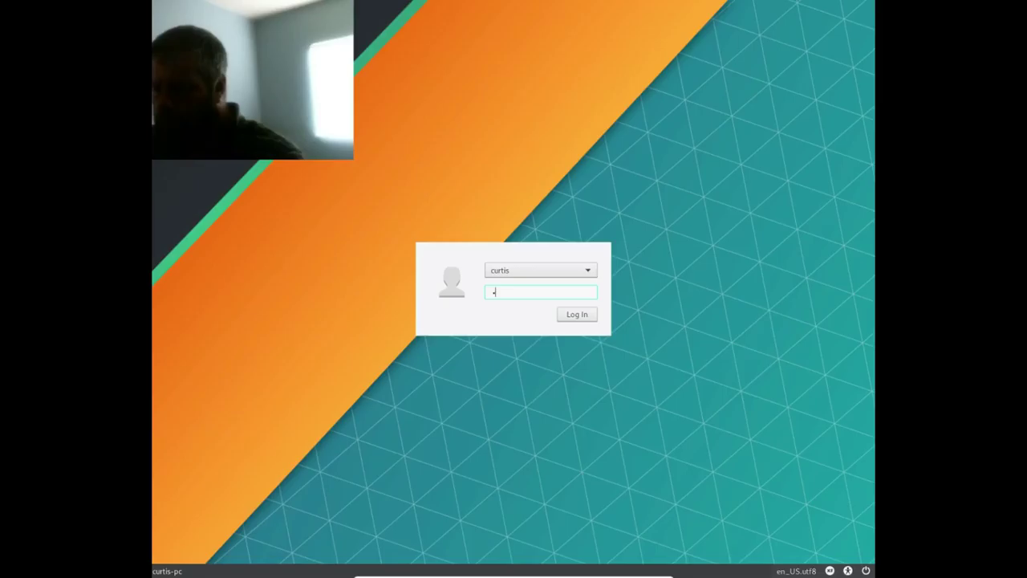
pyautogui.write('•••')
pyautogui.press('Return')
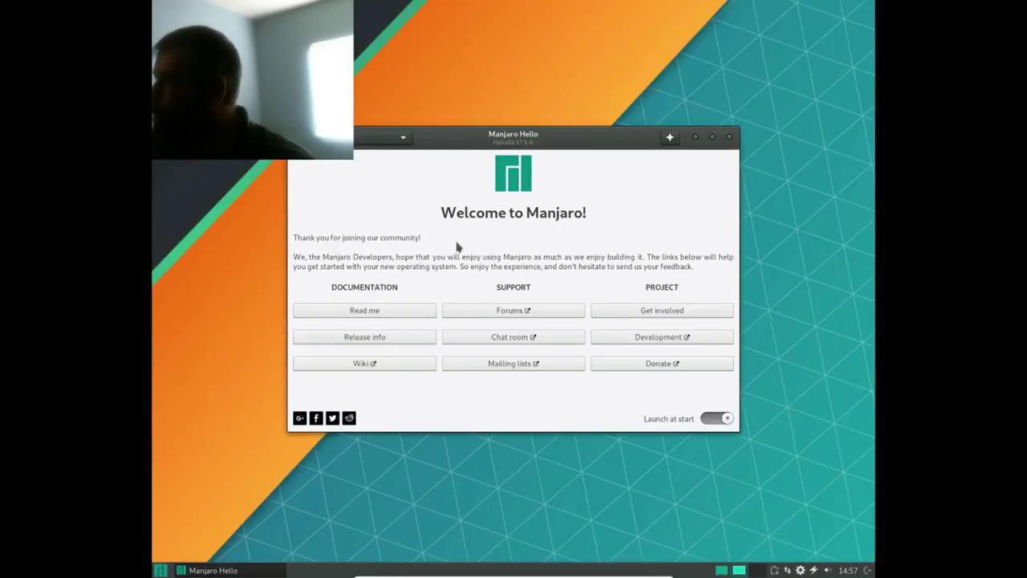
pyautogui.click(731, 138)
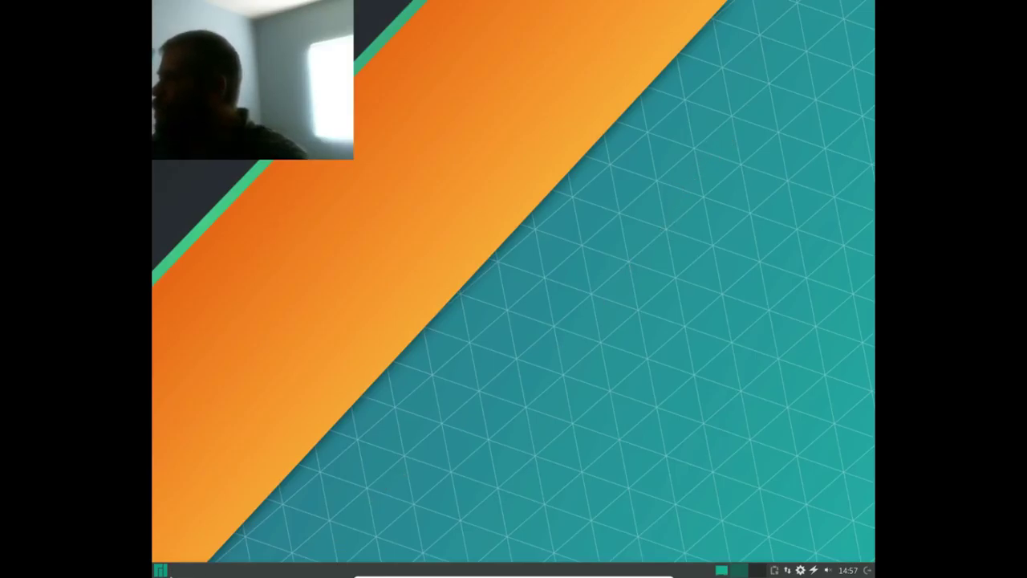
pyautogui.click(164, 570)
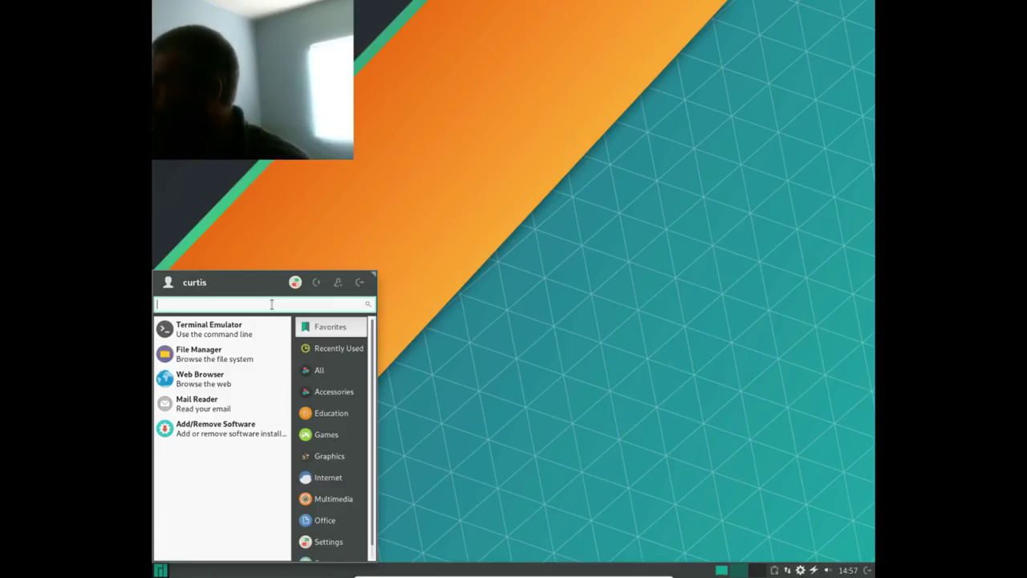
pyautogui.click(560, 409)
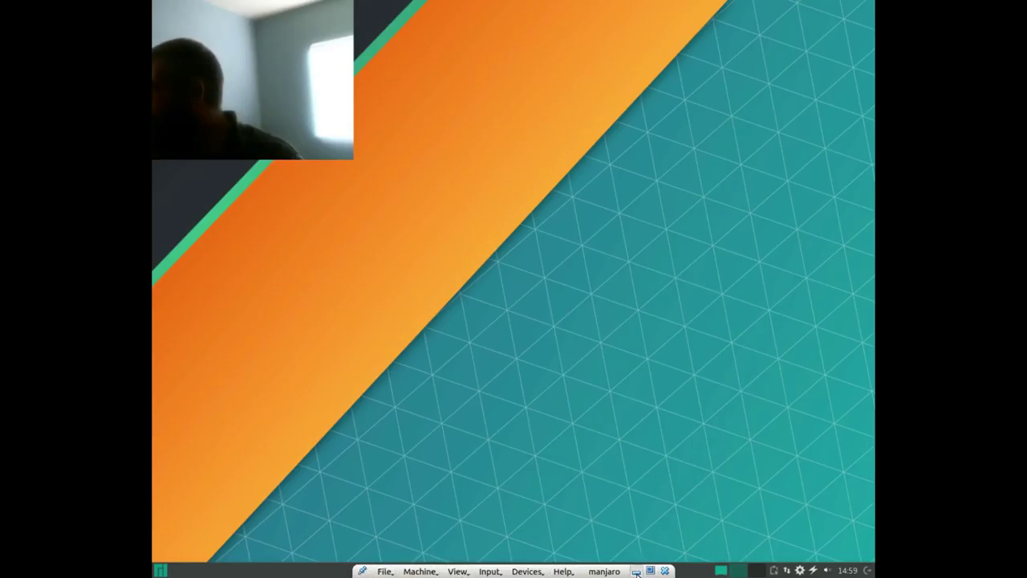
# Minimize the virtual machine, switch to OBS to stop the recording and start a new one, and minimize OBS.
pyautogui.click(636, 570)
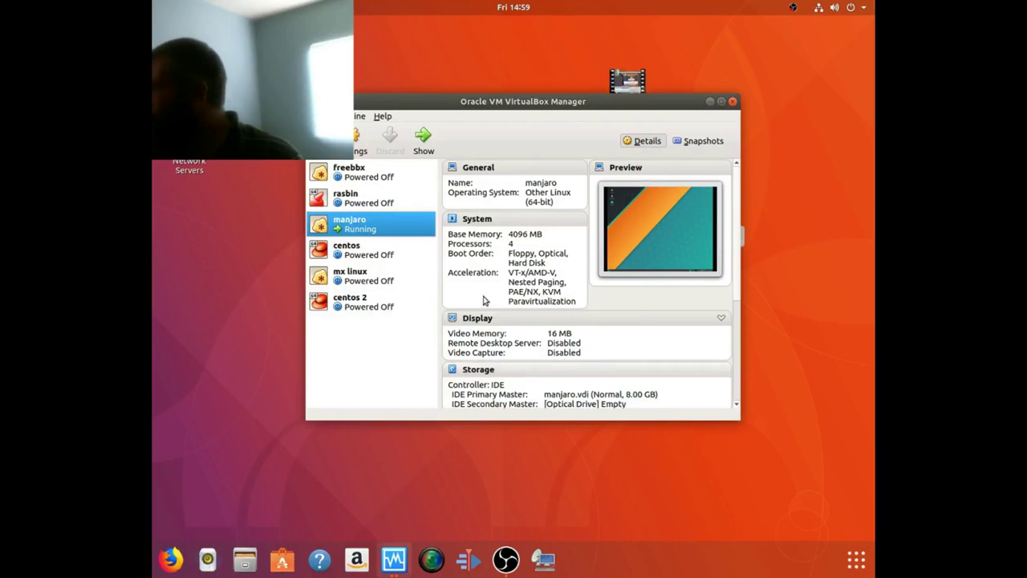
pyautogui.click(506, 559)
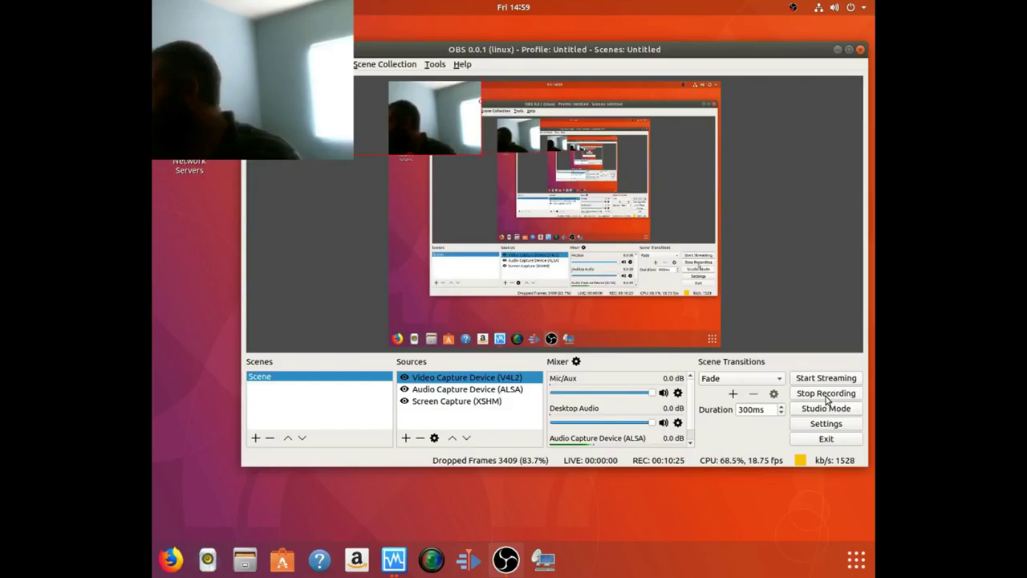
pyautogui.click(825, 393)
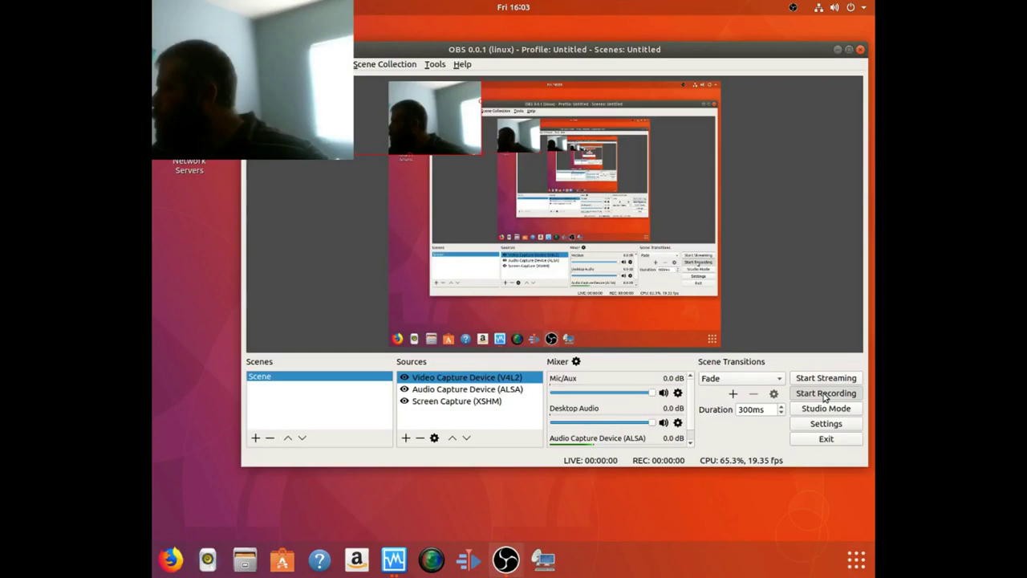
pyautogui.click(824, 394)
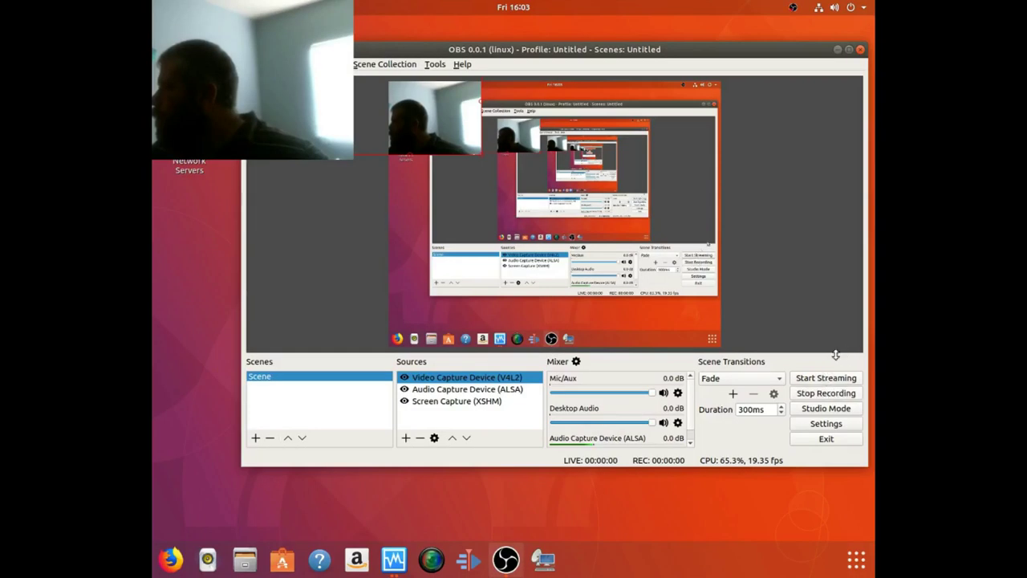
pyautogui.click(837, 52)
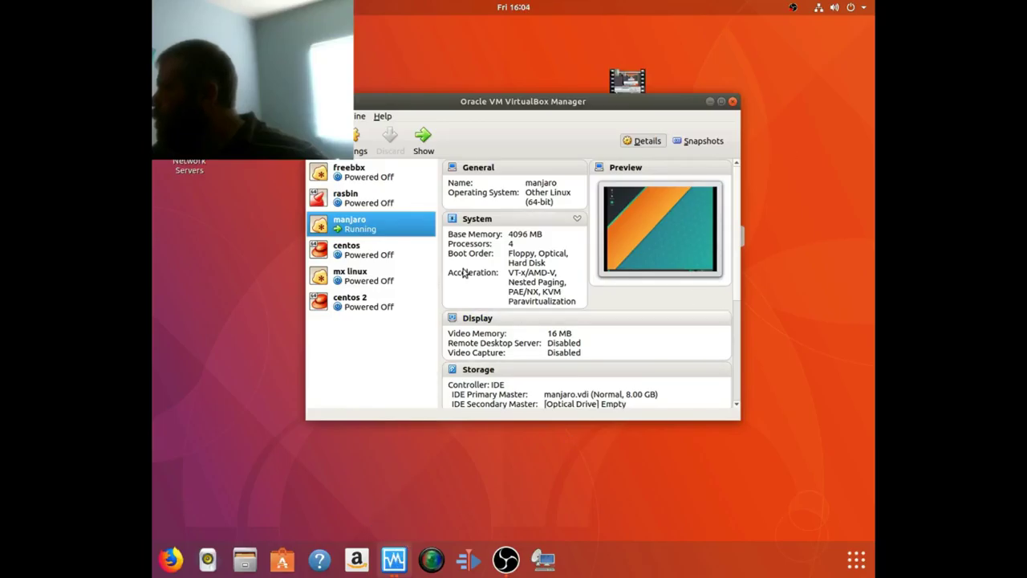
# Switch back to the running manjaro virtual machine and unlock its session with the account password.
pyautogui.click(393, 559)
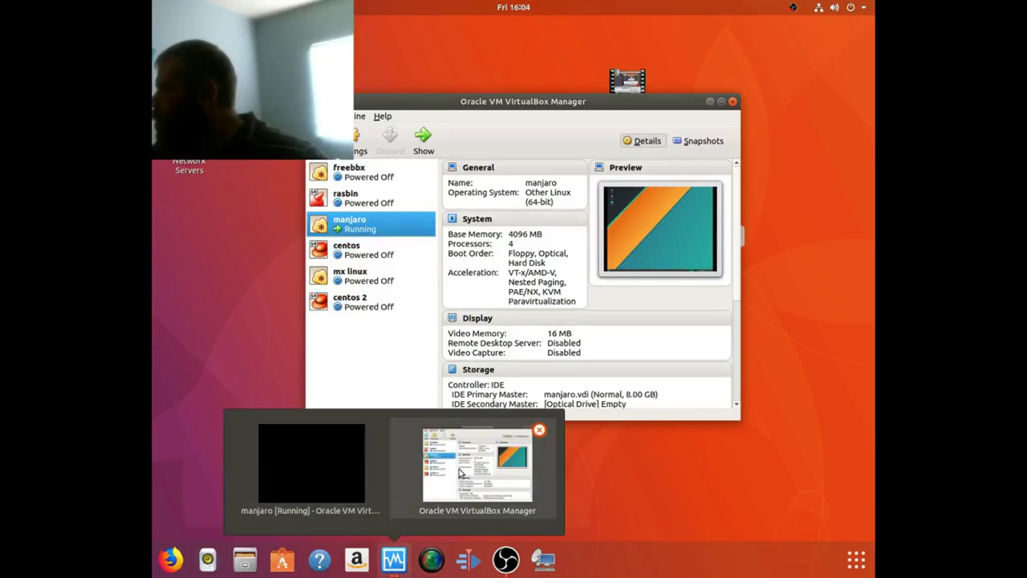
pyautogui.click(393, 559)
pyautogui.click(394, 560)
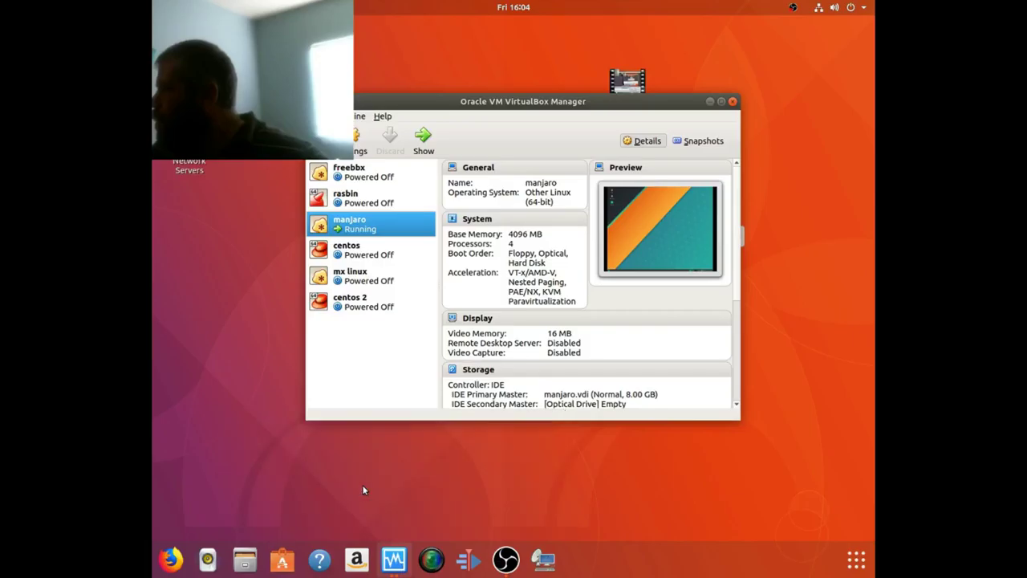
pyautogui.click(393, 559)
pyautogui.click(441, 477)
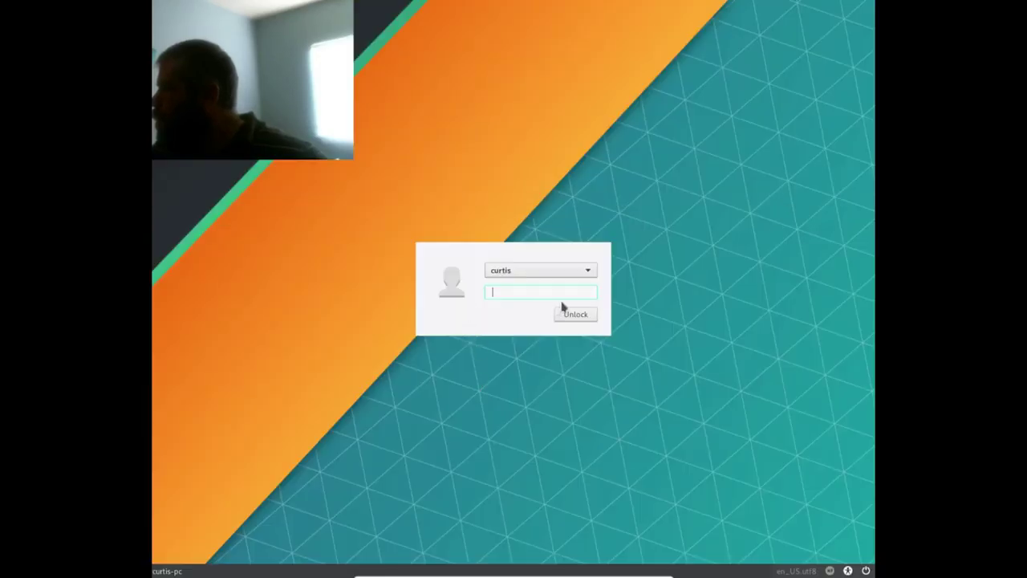
pyautogui.write('••••••')
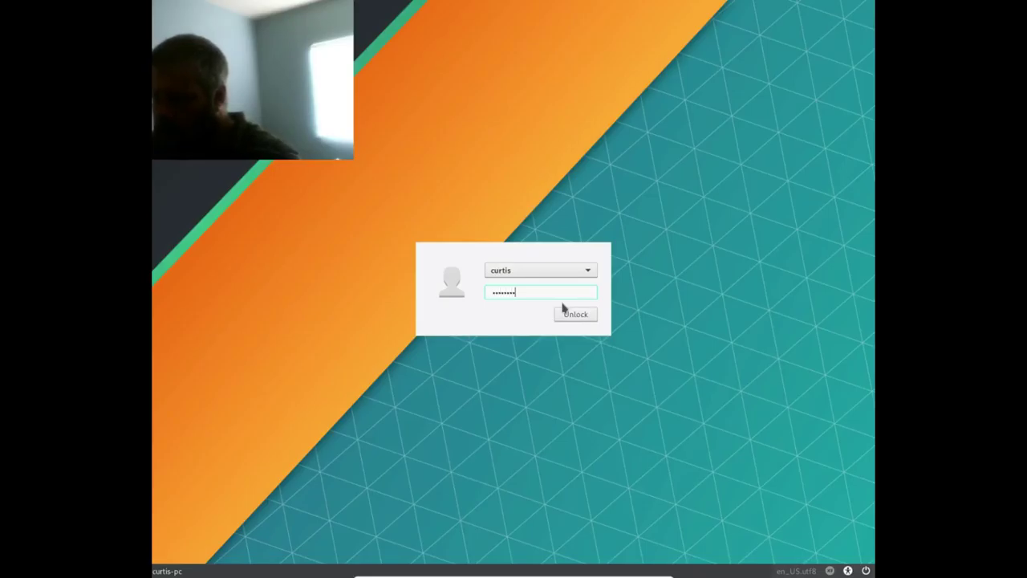
pyautogui.press('Return')
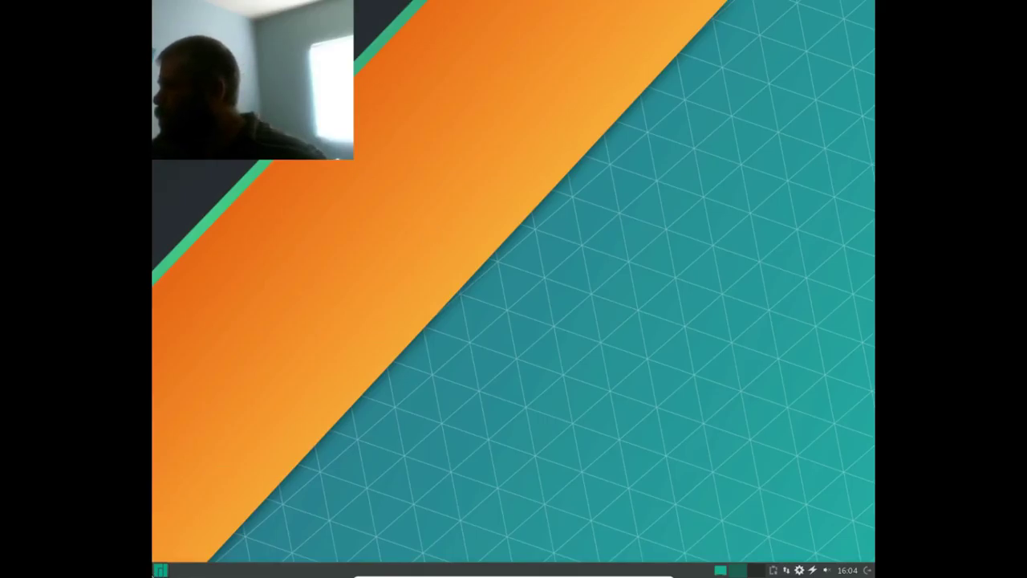
# Open Add/Remove Software and search the packages for "chrome".
pyautogui.click(158, 571)
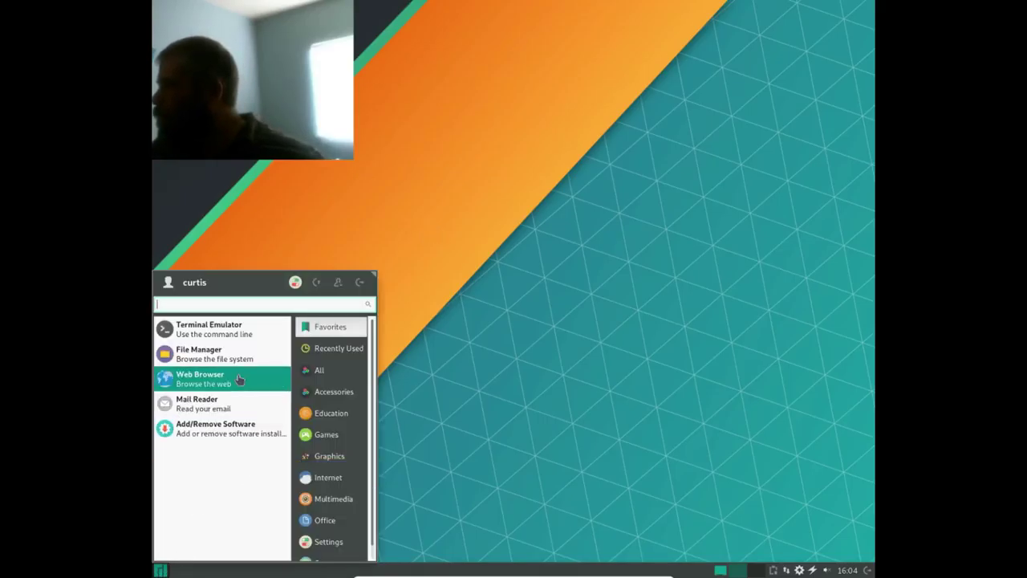
pyautogui.click(242, 426)
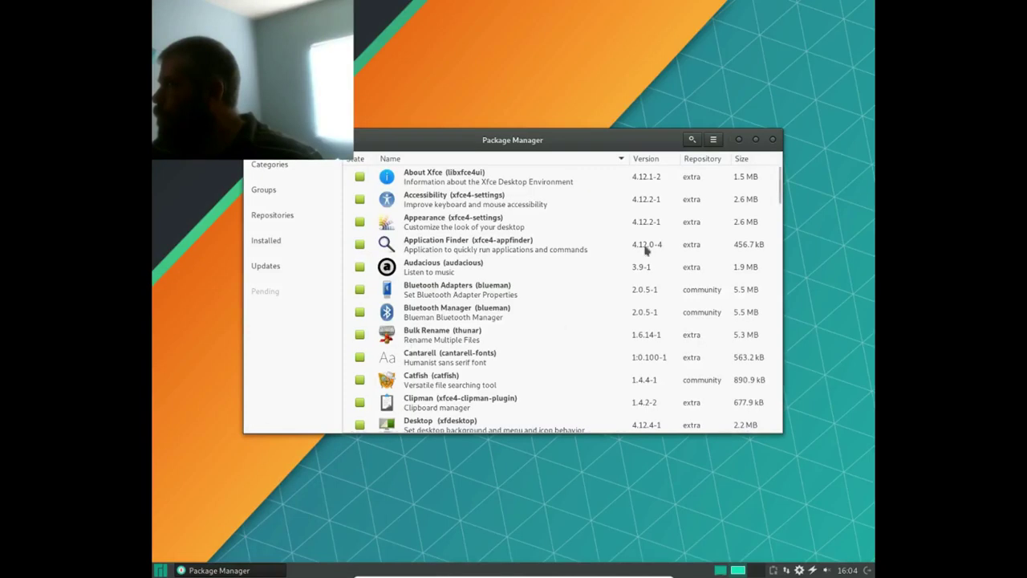
pyautogui.click(691, 140)
pyautogui.write('chrome')
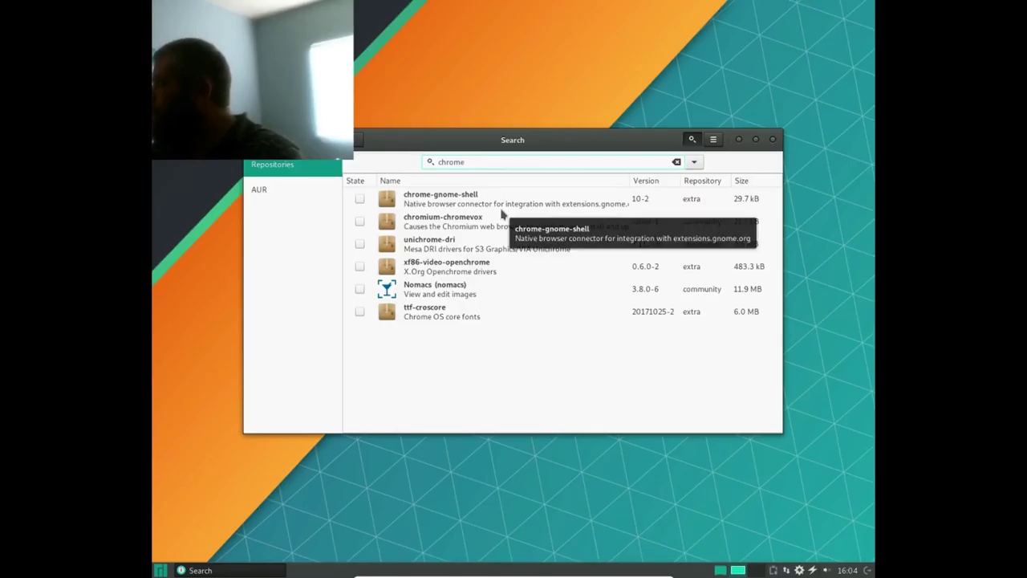
pyautogui.press('BackSpace')
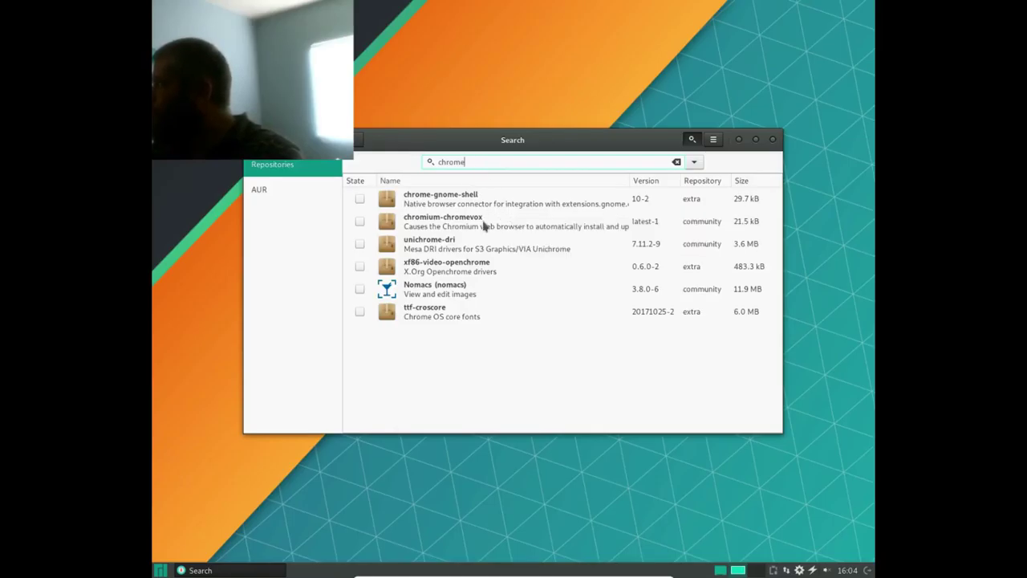
# Search the AUR packages for "google chrome" and mark google-chrome (Stable Channel) for installation.
pyautogui.write('google')
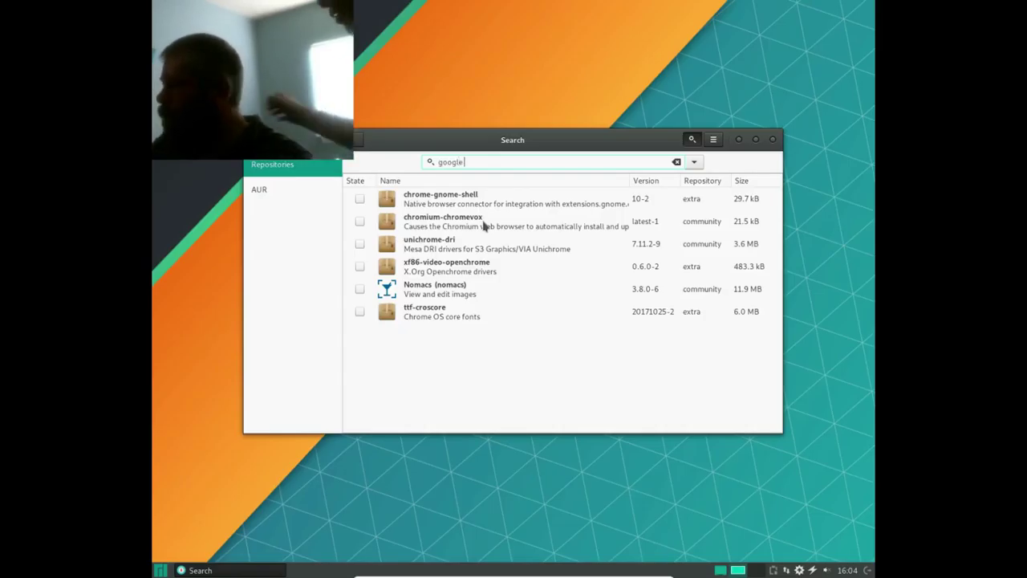
pyautogui.write('chrome')
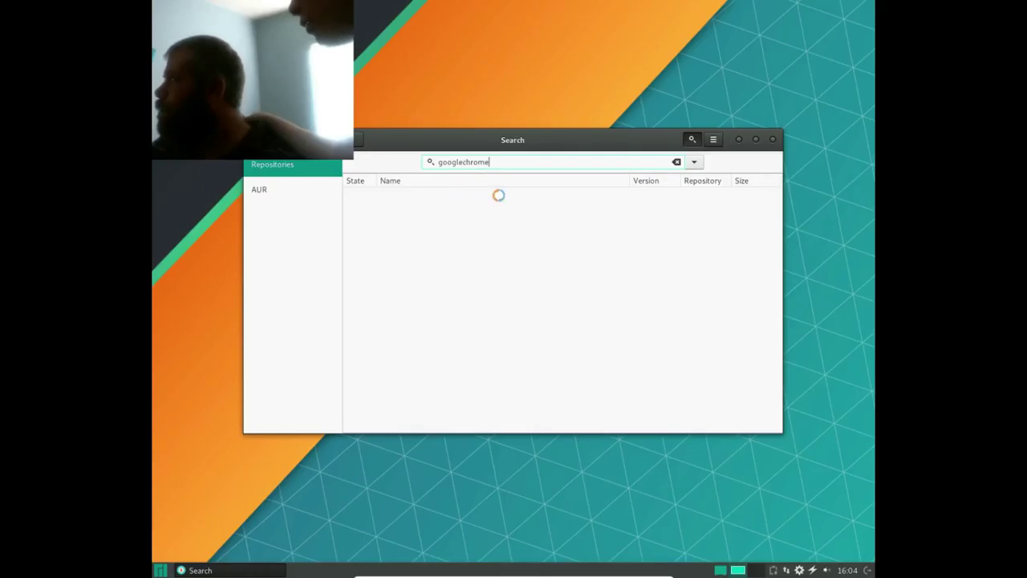
pyautogui.click(463, 161)
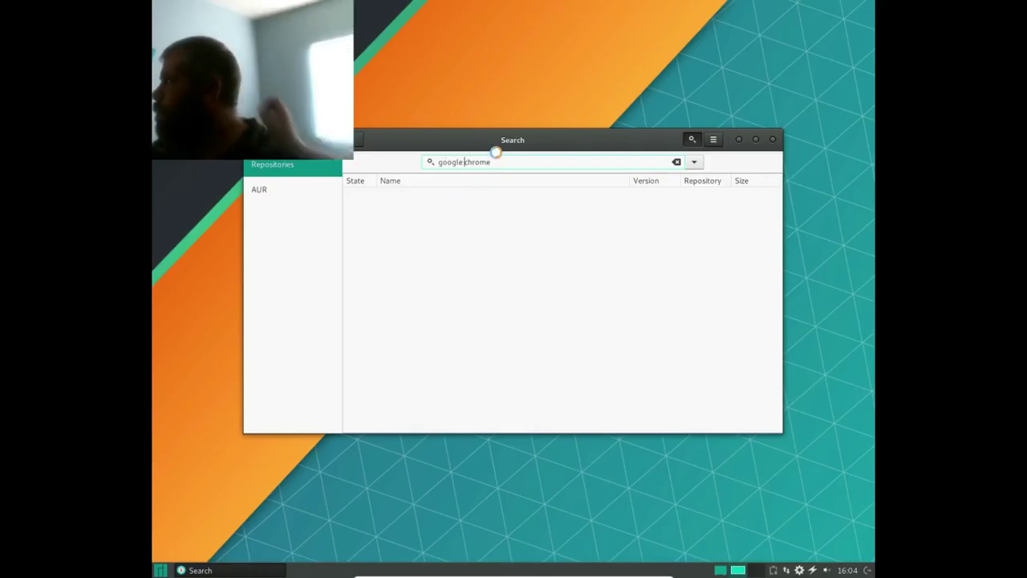
pyautogui.press('End')
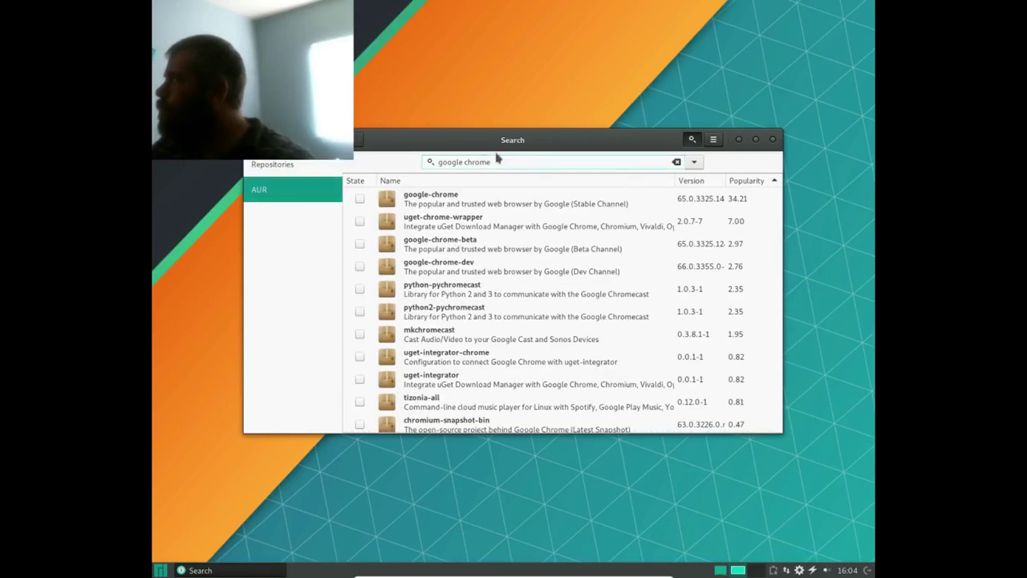
pyautogui.click(360, 199)
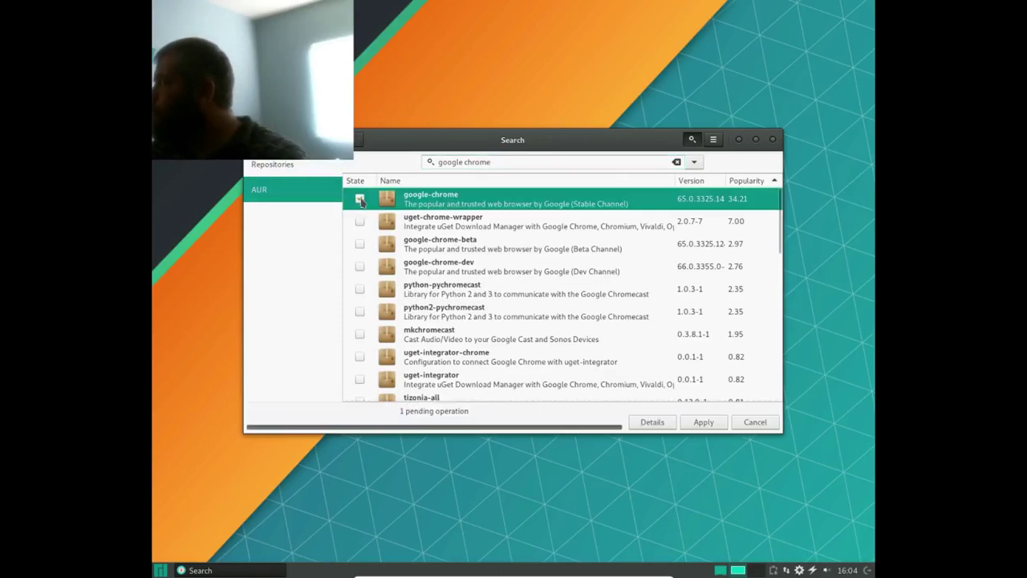
# Apply and commit the google-chrome build, authenticating with the account password.
pyautogui.click(704, 422)
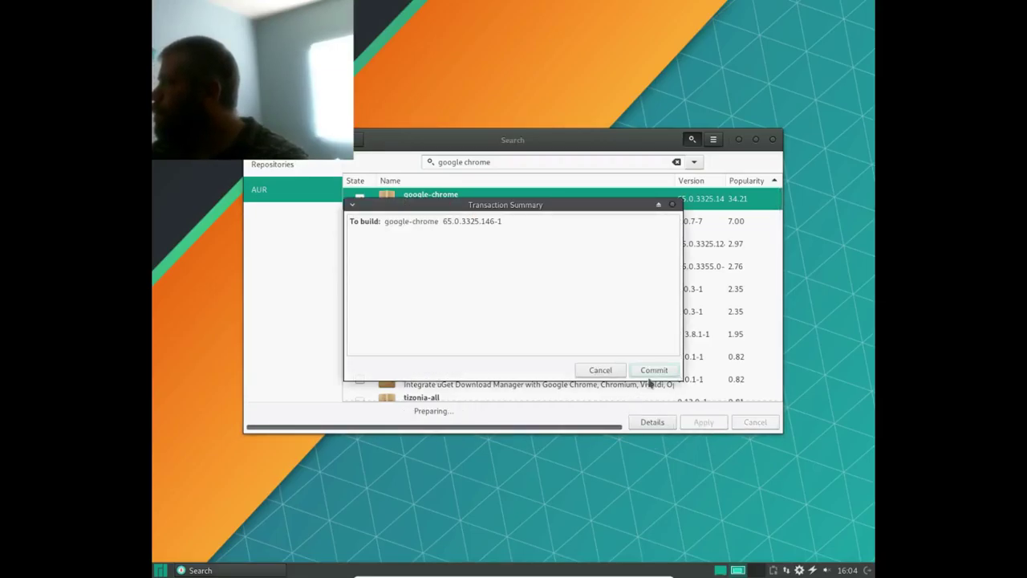
pyautogui.click(661, 371)
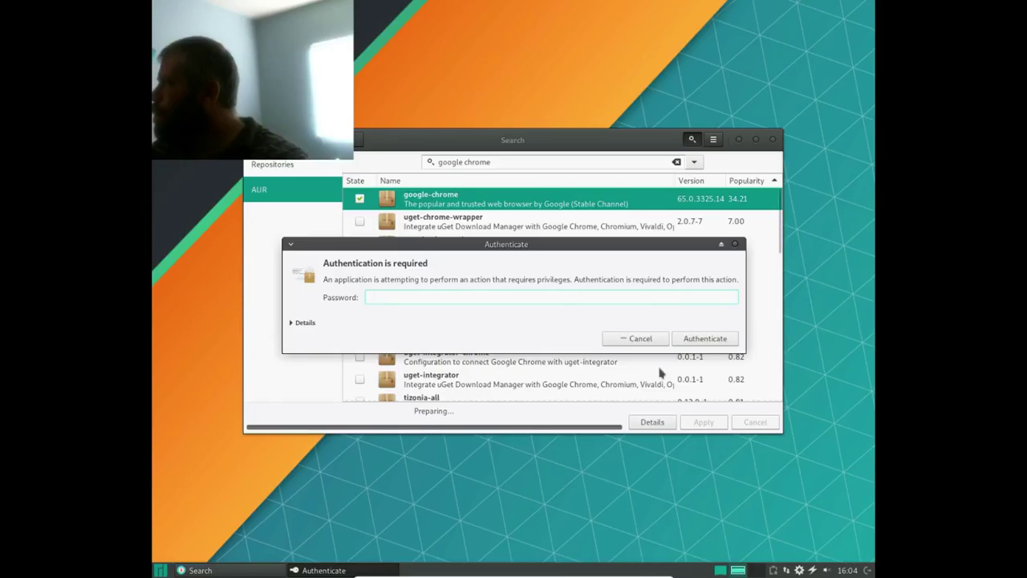
pyautogui.write('•••')
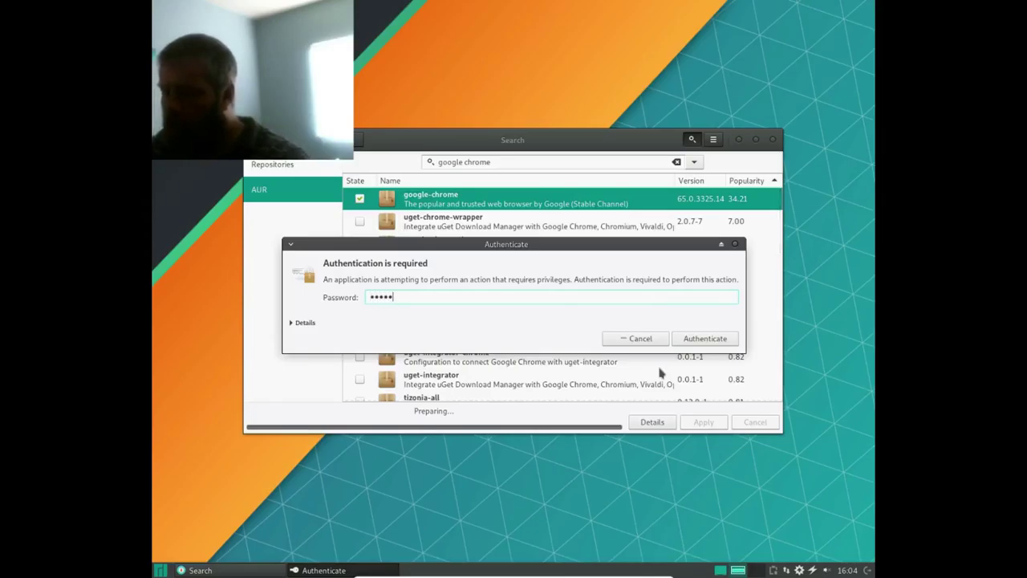
pyautogui.press('Return')
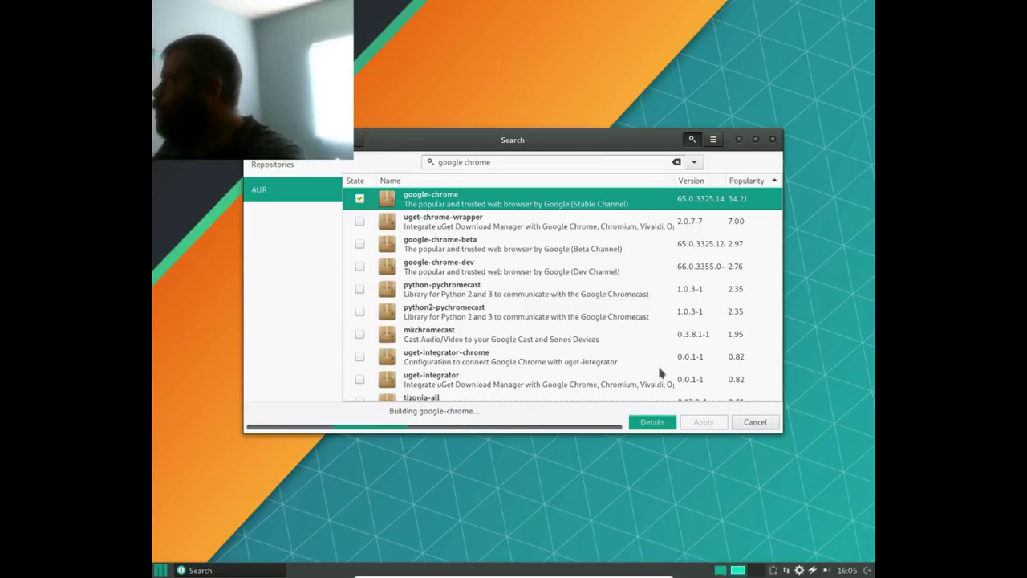
# Replace the package search text with "kdenlive" to look for the video editor in the AUR.
pyautogui.click(515, 161)
pyautogui.press('BackSpace')
pyautogui.press('BackSpace')
pyautogui.press('BackSpace')
pyautogui.press('BackSpace')
pyautogui.press('BackSpace')
pyautogui.press('BackSpace')
pyautogui.press('BackSpace')
pyautogui.press('BackSpace')
pyautogui.press('BackSpace')
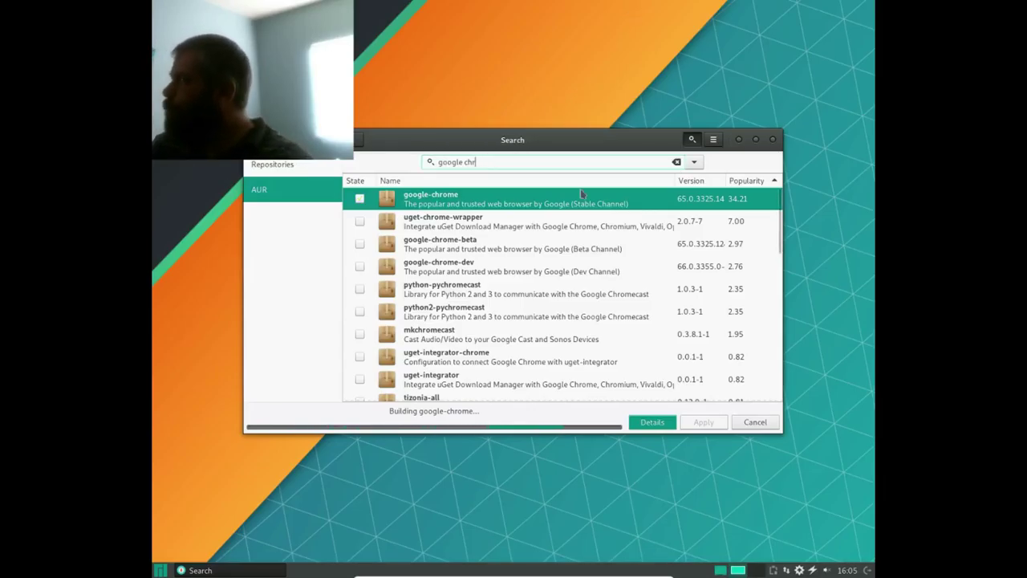
pyautogui.press('BackSpace')
pyautogui.press('BackSpace')
pyautogui.press('BackSpace')
pyautogui.press('BackSpace')
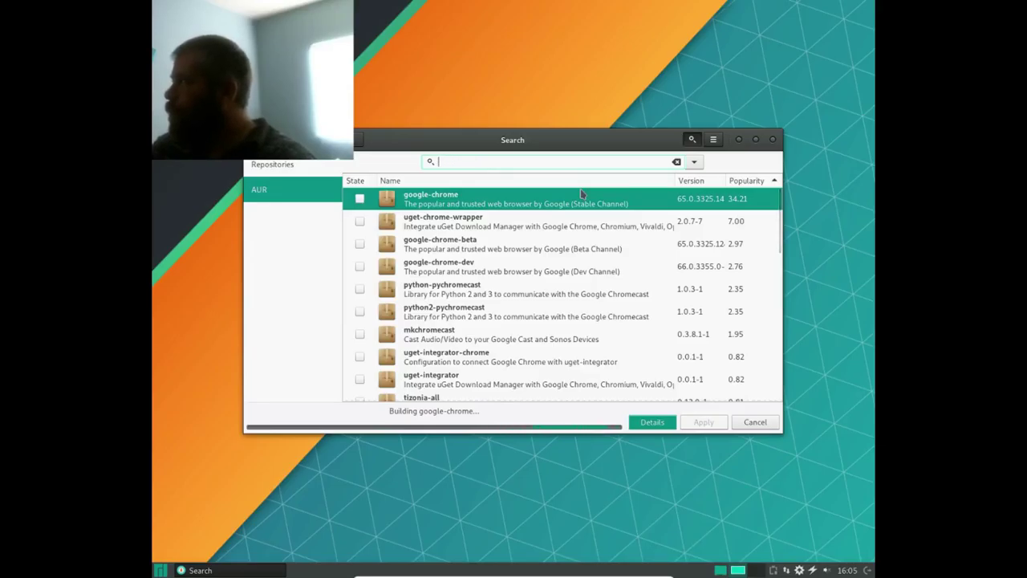
pyautogui.write('kden')
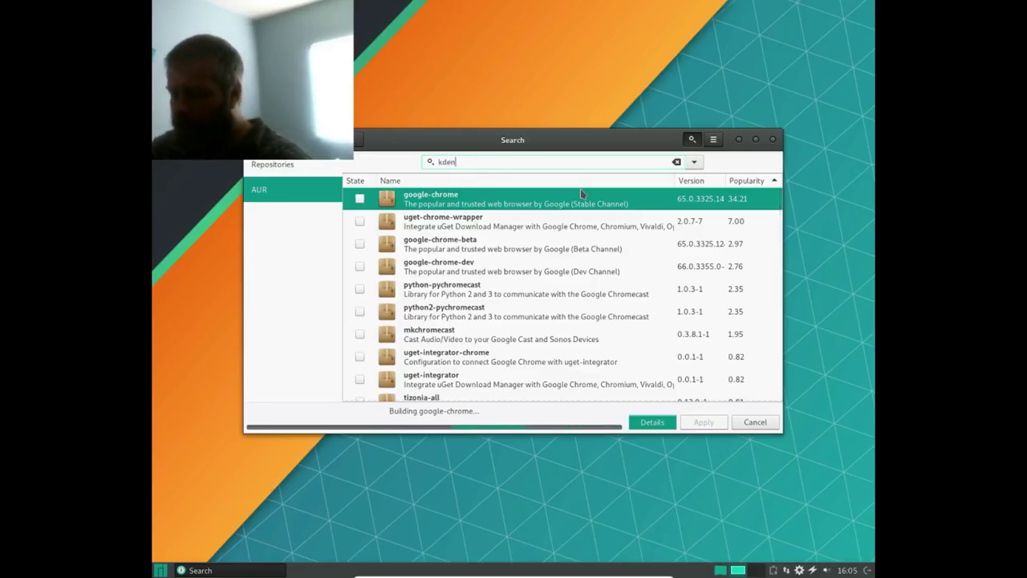
pyautogui.write('live')
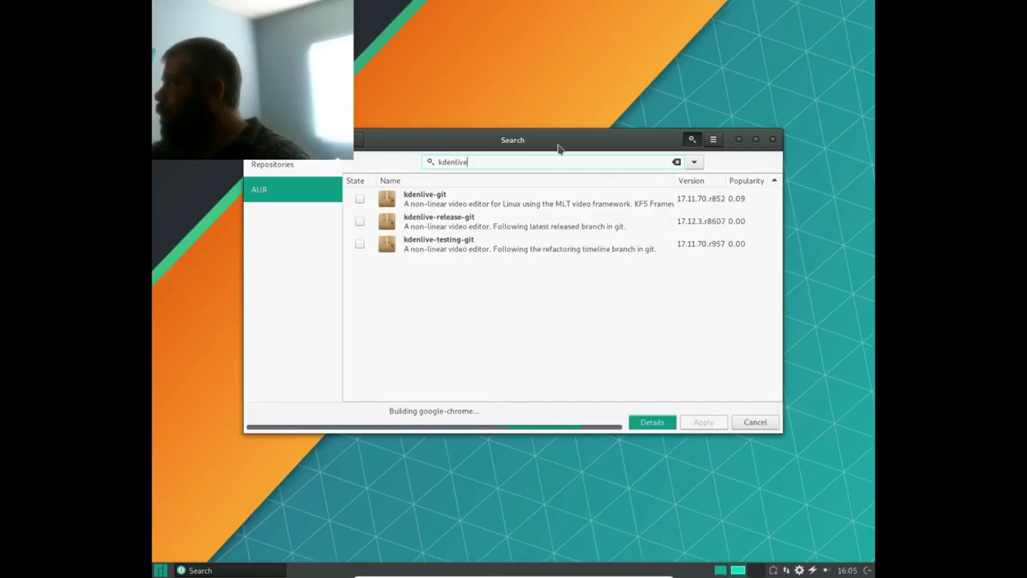
# Search the AUR for "simple screen reco" and mark simplescreenrecorder-qt5-git for installation.
pyautogui.press('BackSpace')
pyautogui.press('BackSpace')
pyautogui.press('BackSpace')
pyautogui.press('BackSpace')
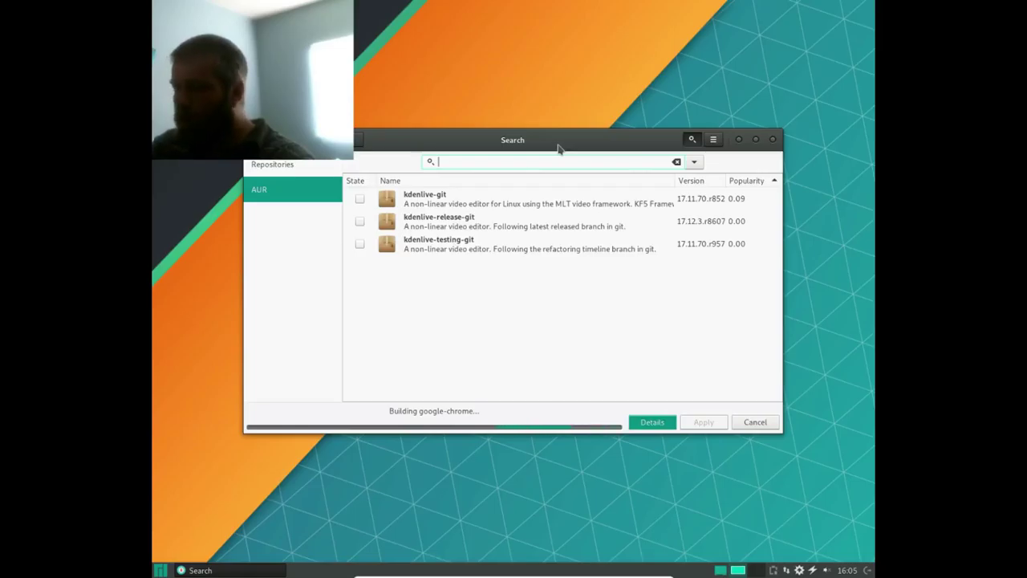
pyautogui.write('imple')
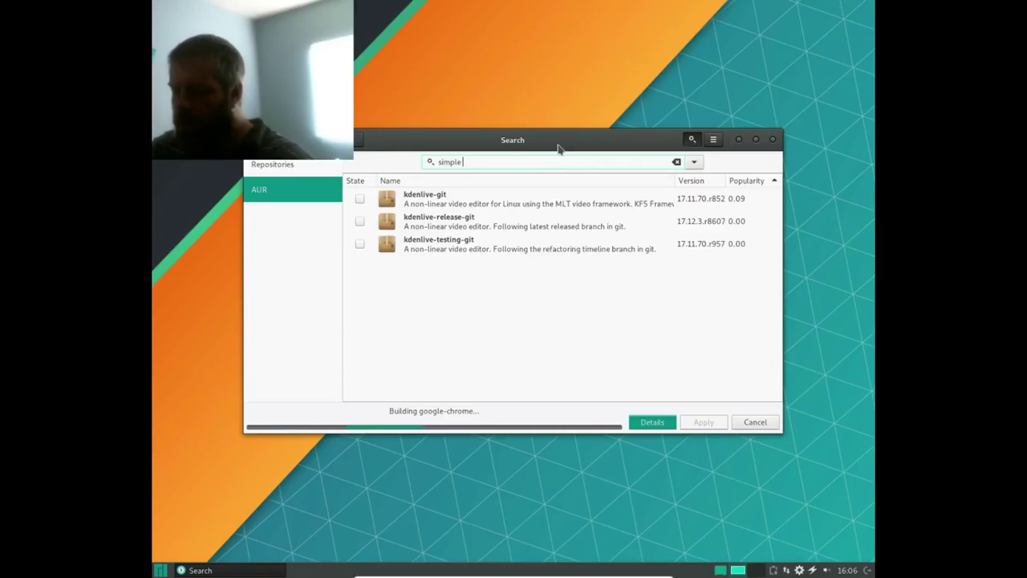
pyautogui.write(' screen')
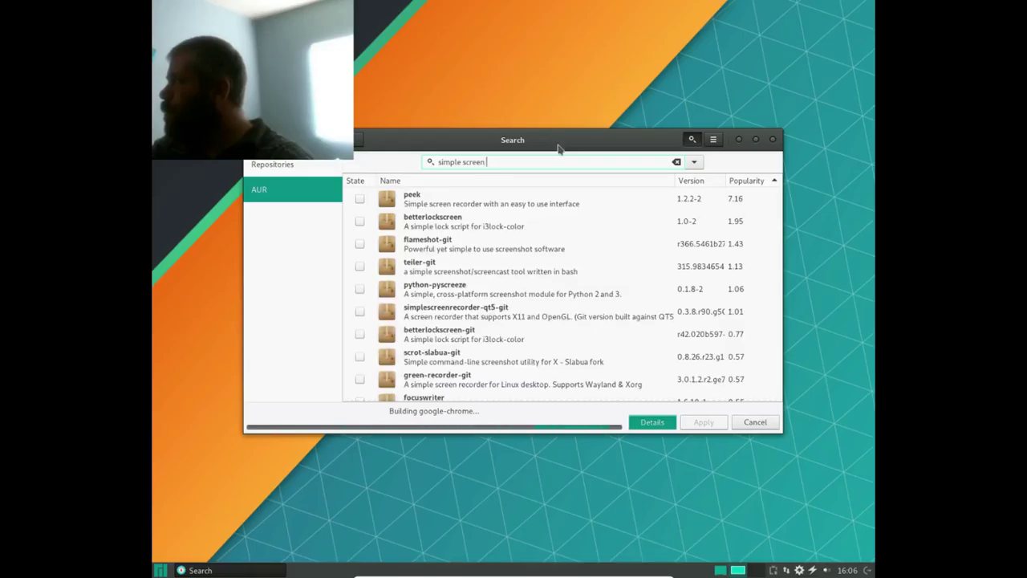
pyautogui.write('reco')
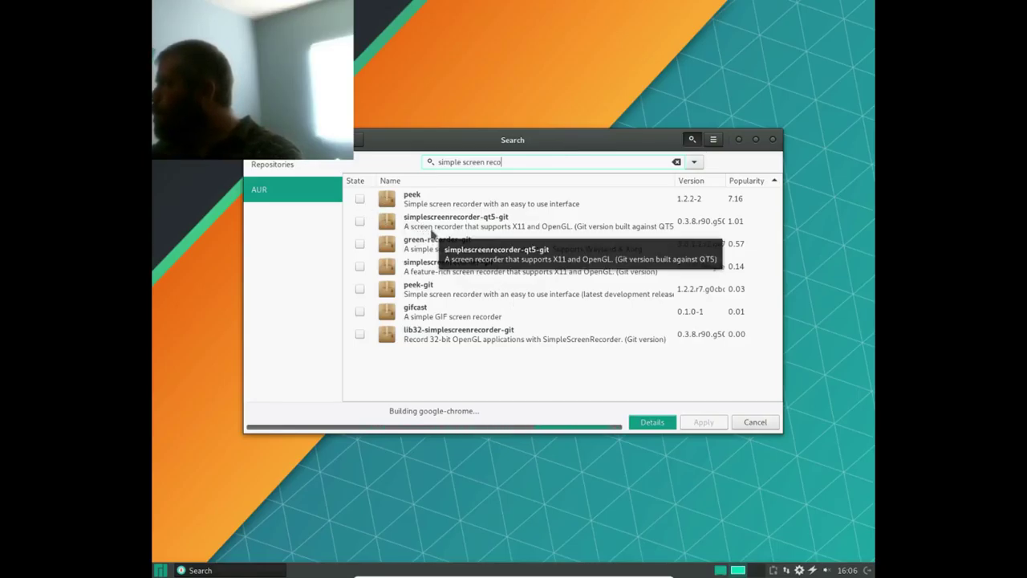
pyautogui.click(360, 221)
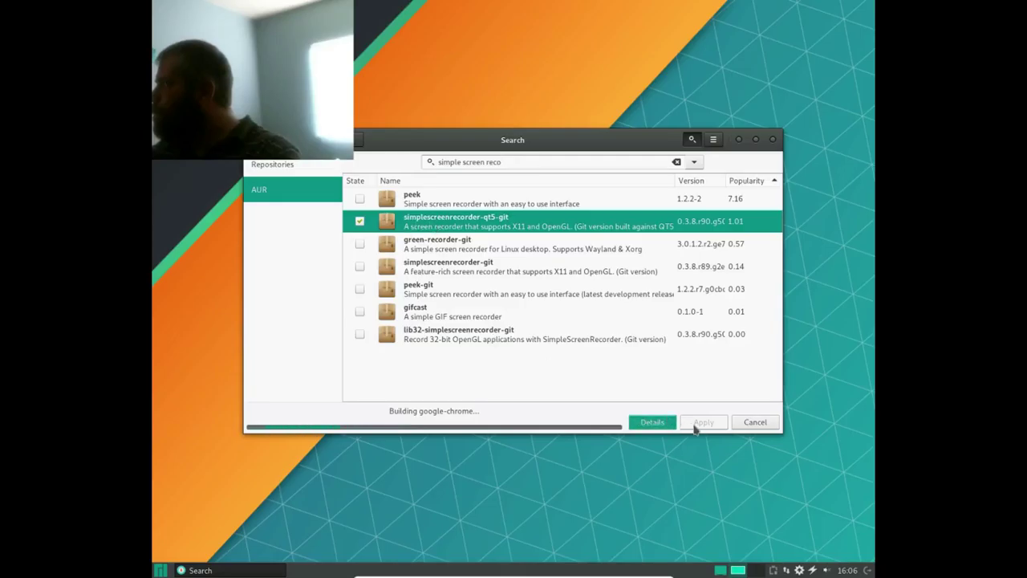
# Review the google-chrome build details, and apply and commit the pending simplescreenrecorder-qt5-git installation.
pyautogui.click(651, 422)
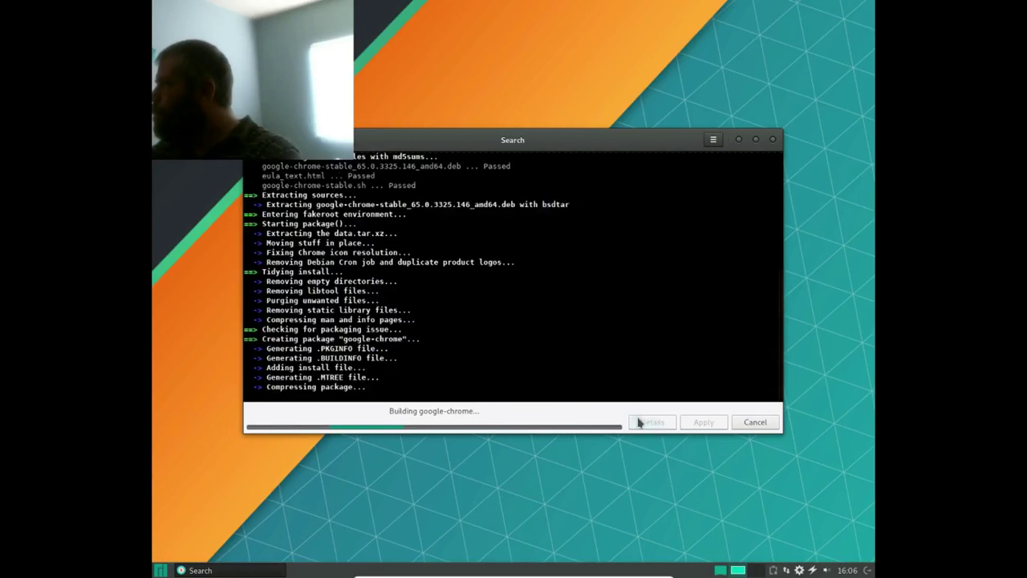
pyautogui.scroll(6, 433, 318)
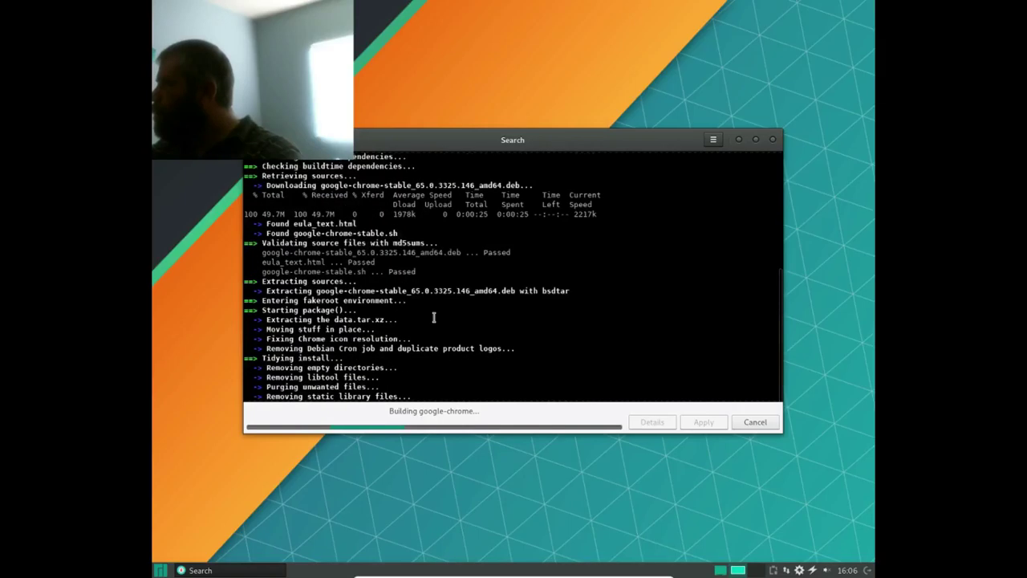
pyautogui.scroll(-4, 434, 318)
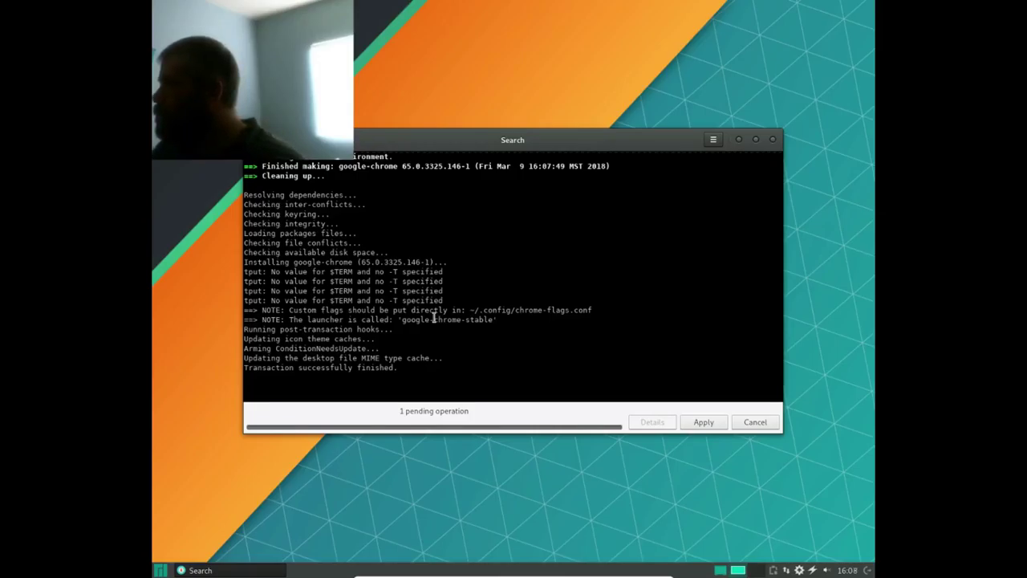
pyautogui.click(702, 422)
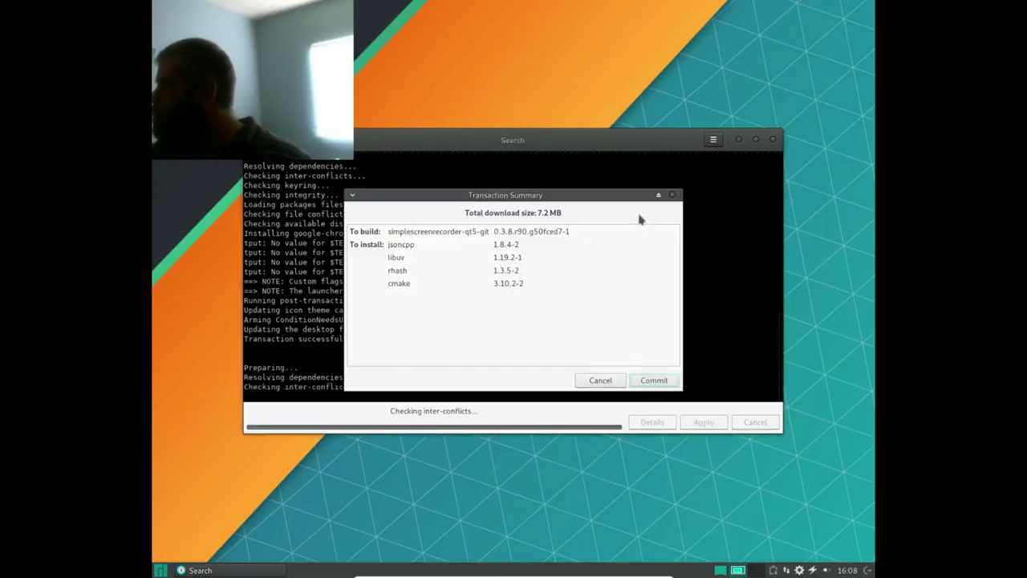
pyautogui.click(650, 382)
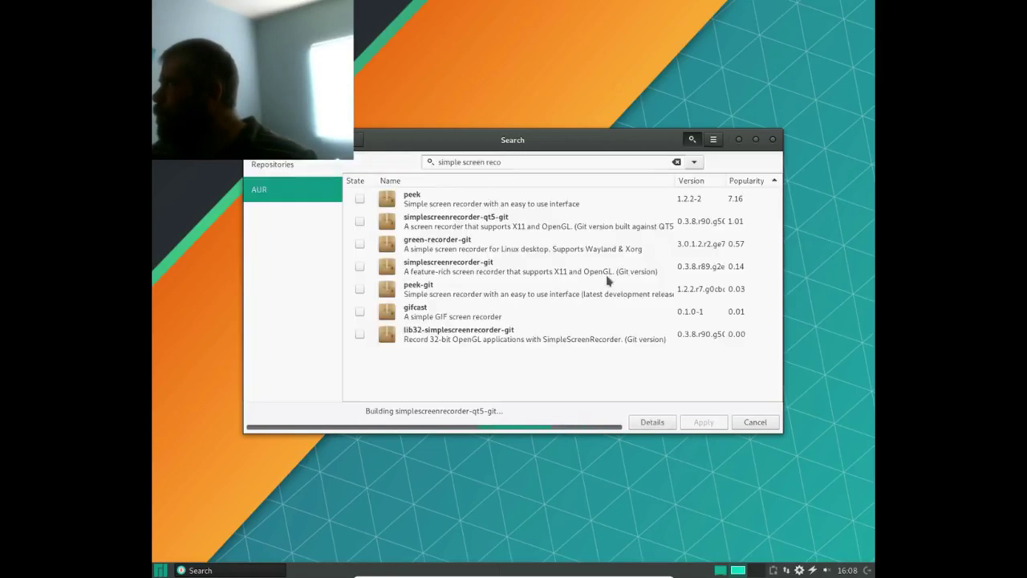
# Search the AUR for "ftp", browse the packages listed, and search for "filezilla" instead.
pyautogui.tripleClick(553, 162)
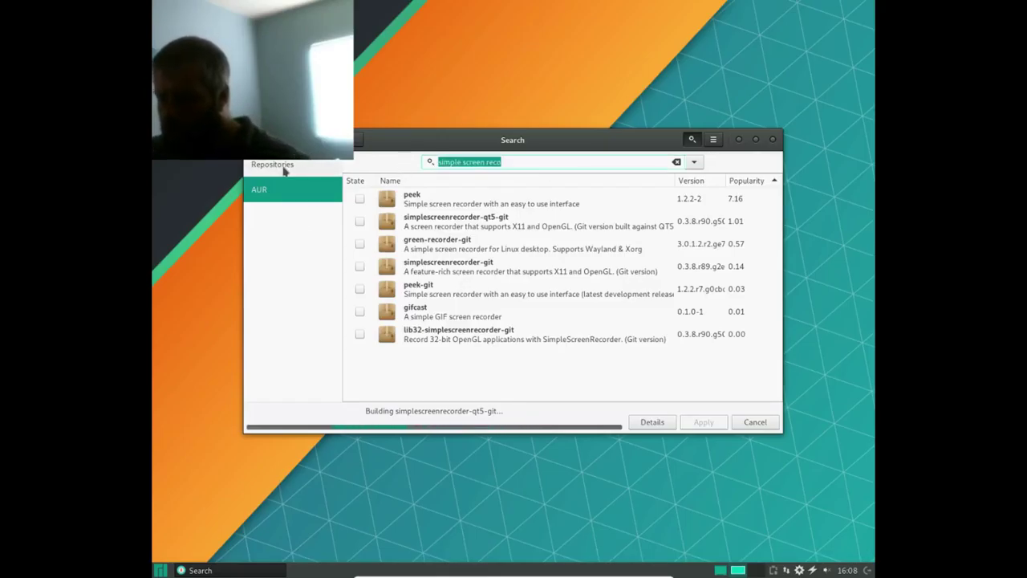
pyautogui.write('ftp')
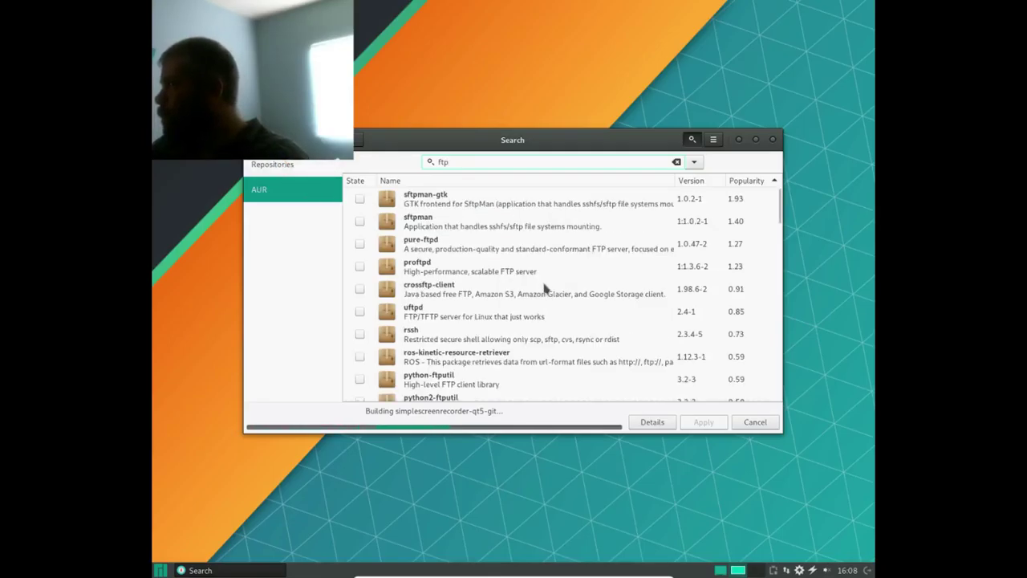
pyautogui.scroll(-1, 539, 301)
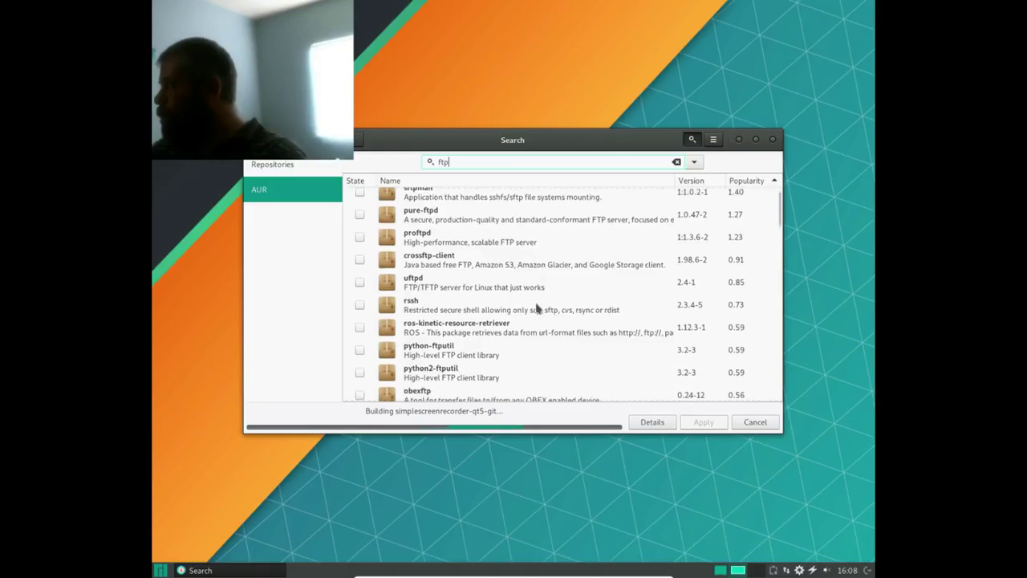
pyautogui.scroll(-4, 536, 309)
pyautogui.scroll(-4, 536, 315)
pyautogui.scroll(-2, 535, 314)
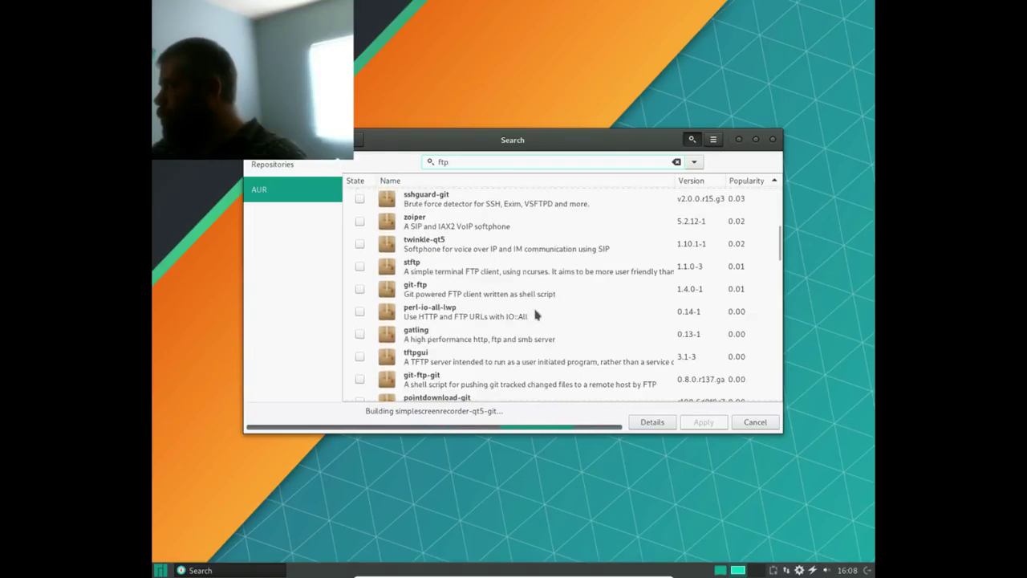
pyautogui.moveTo(468, 161); pyautogui.dragTo(426, 163)
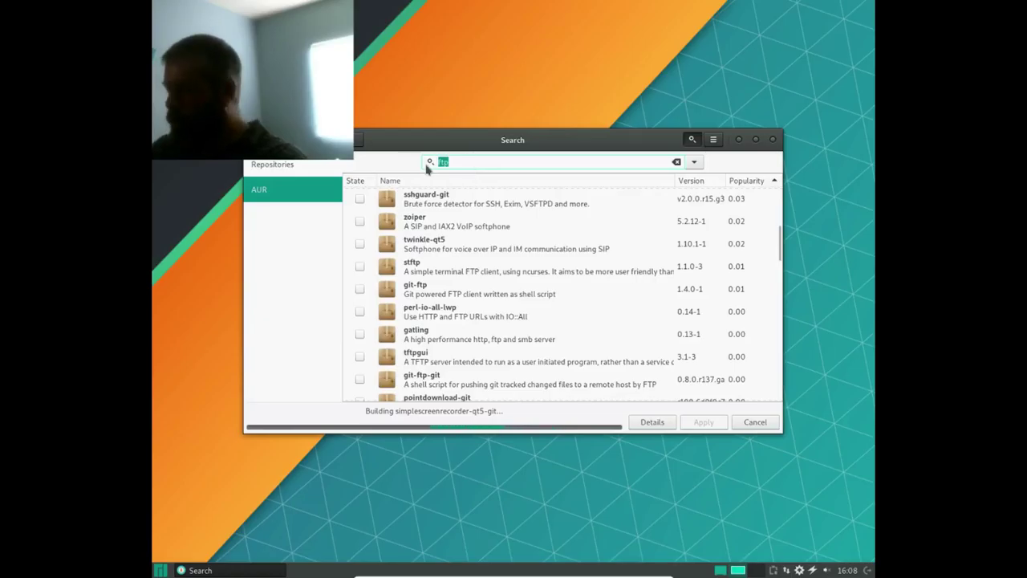
pyautogui.write('filezilla')
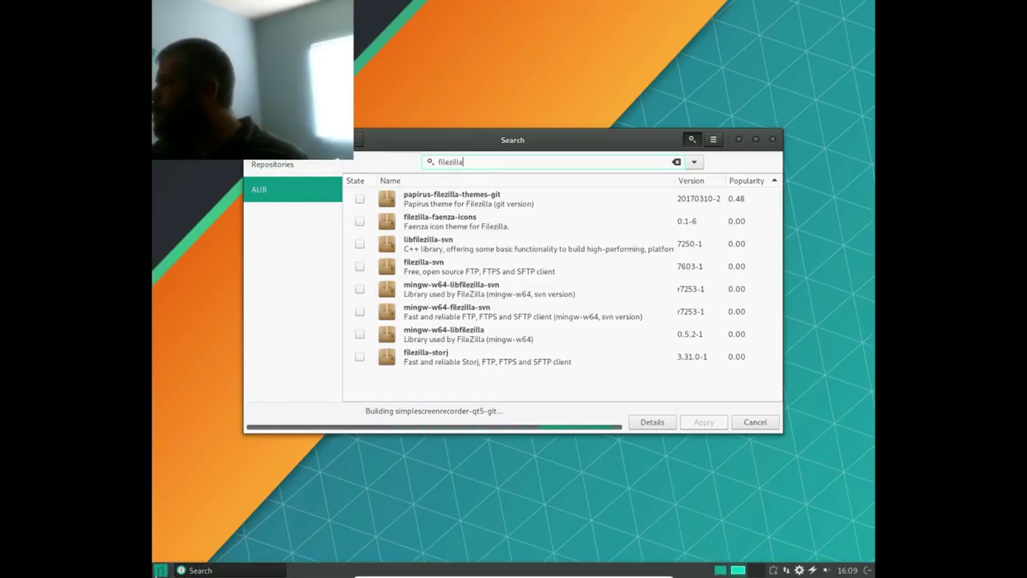
# Look up "filezi" in the application launcher to check for FileZilla, and close the launcher.
pyautogui.click(160, 569)
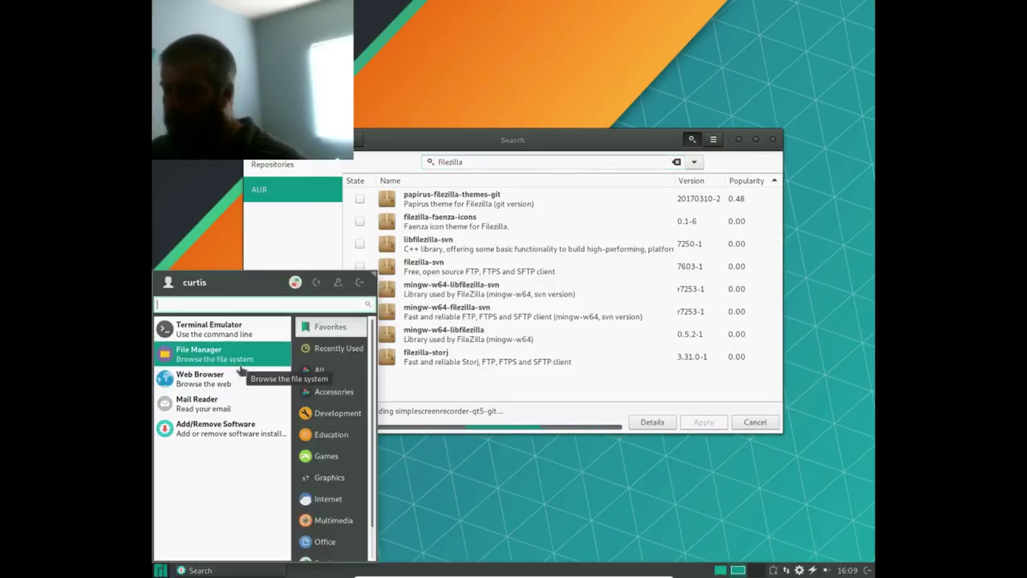
pyautogui.write('filezi')
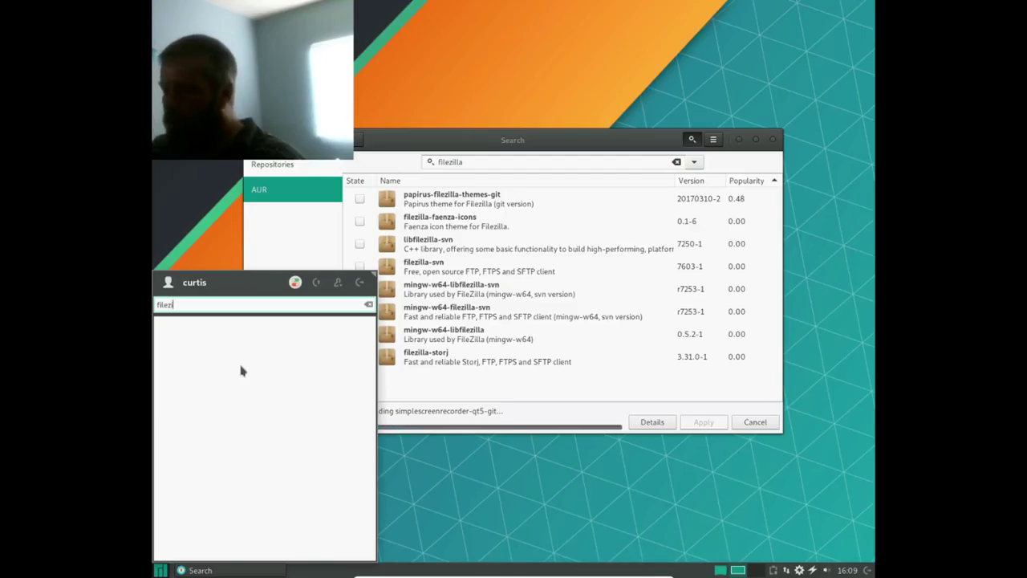
pyautogui.press('BackSpace')
pyautogui.press('BackSpace')
pyautogui.press('BackSpace')
pyautogui.press('BackSpace')
pyautogui.press('BackSpace')
pyautogui.press('BackSpace')
pyautogui.press('BackSpace')
pyautogui.press('BackSpace')
pyautogui.press('Escape')
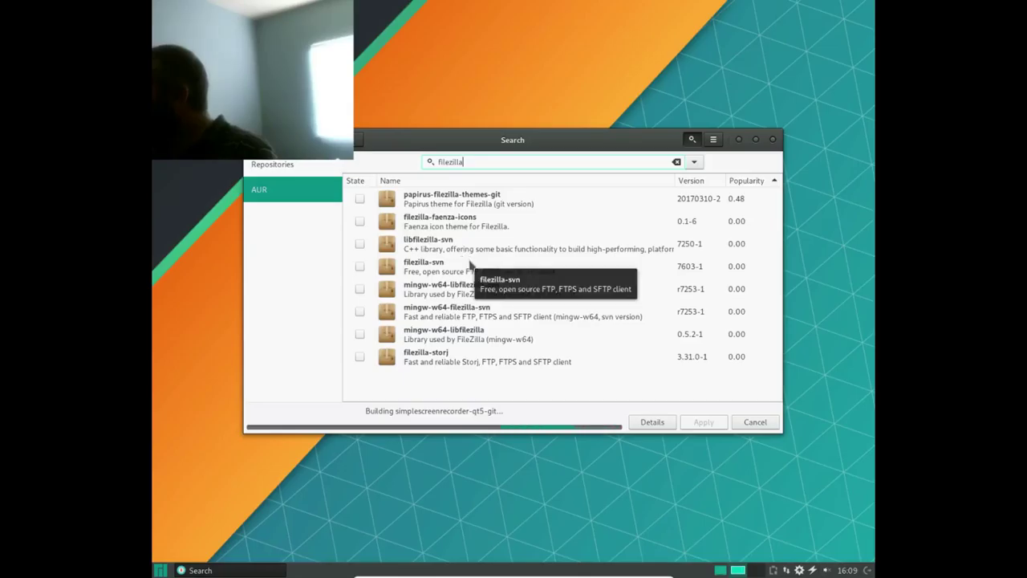
# Clear the package search text and show the build details of simplescreenrecorder-qt5-git.
pyautogui.press('BackSpace')
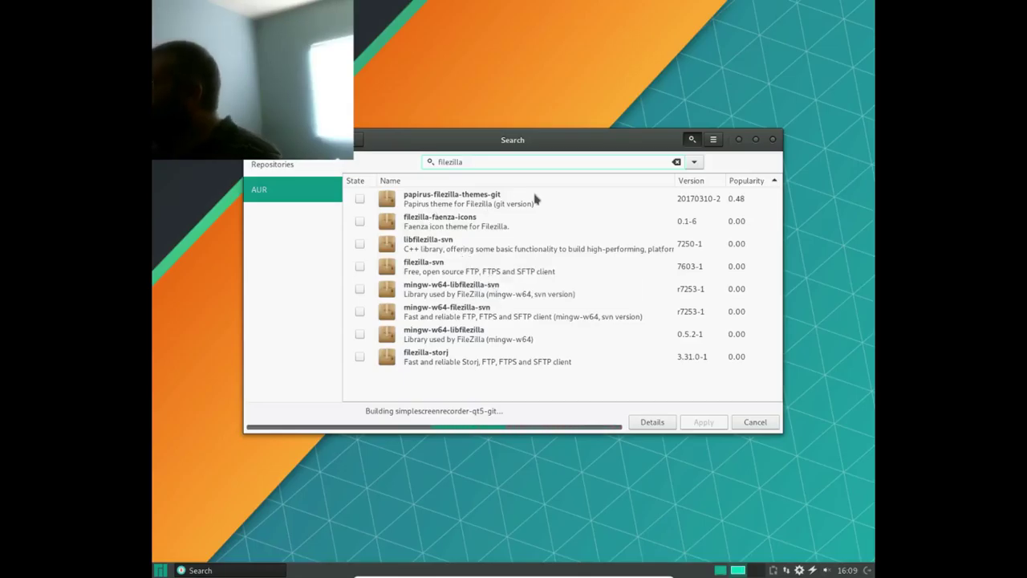
pyautogui.press('BackSpace')
pyautogui.press('BackSpace')
pyautogui.press('BackSpace')
pyautogui.press('BackSpace')
pyautogui.press('BackSpace')
pyautogui.press('BackSpace')
pyautogui.press('BackSpace')
pyautogui.press('BackSpace')
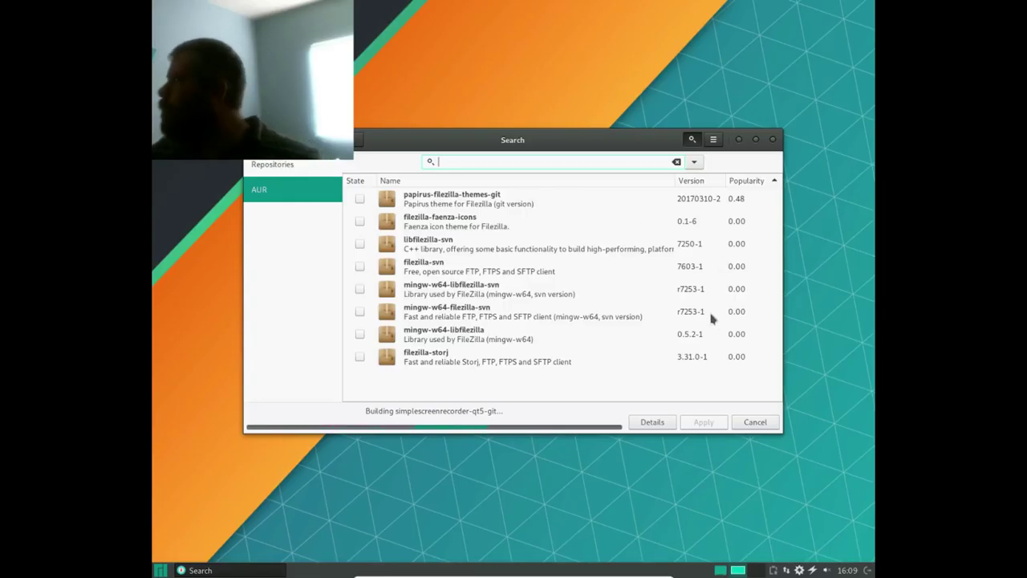
pyautogui.click(651, 422)
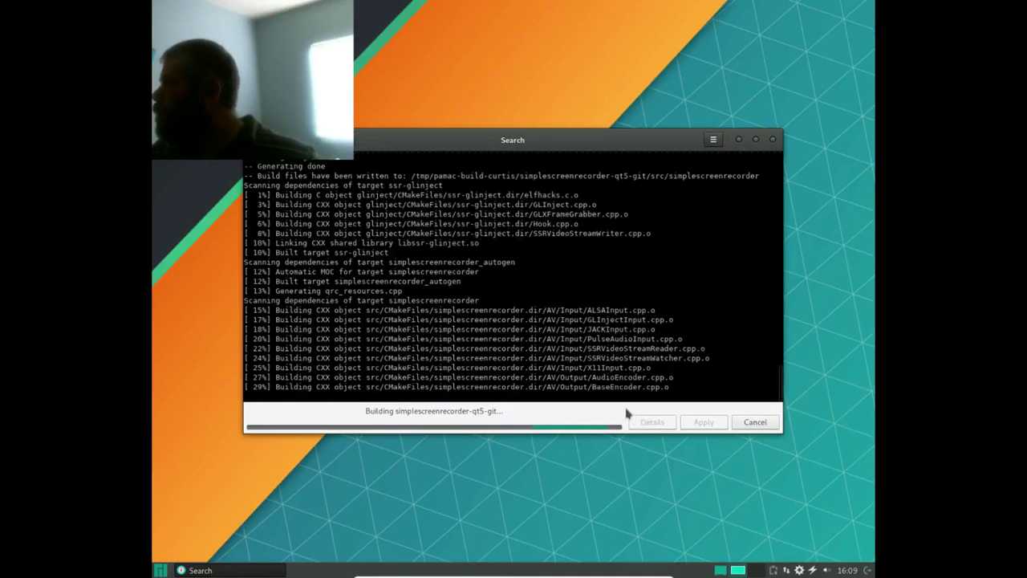
# Browse the application launcher's Accessories, Development, Education, Games, Graphics and Internet categories for installed programs, and close the launcher.
pyautogui.click(160, 569)
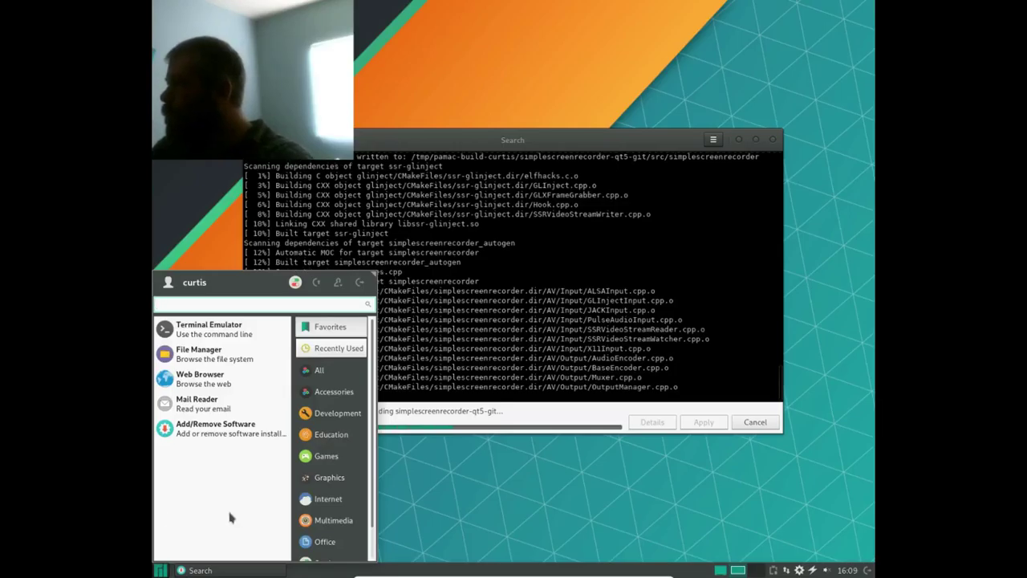
pyautogui.click(334, 401)
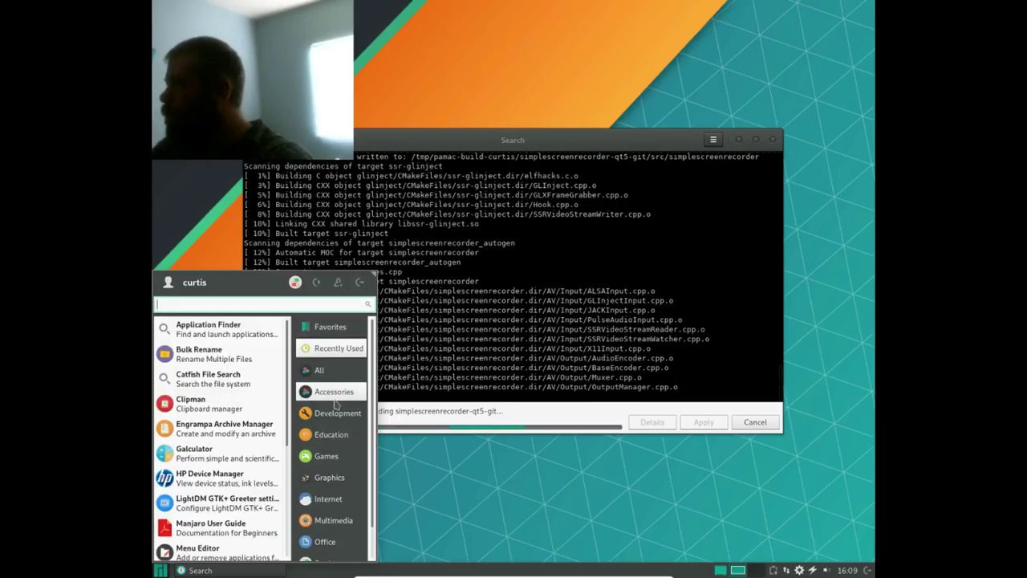
pyautogui.scroll(-3, 257, 449)
pyautogui.scroll(-1, 257, 463)
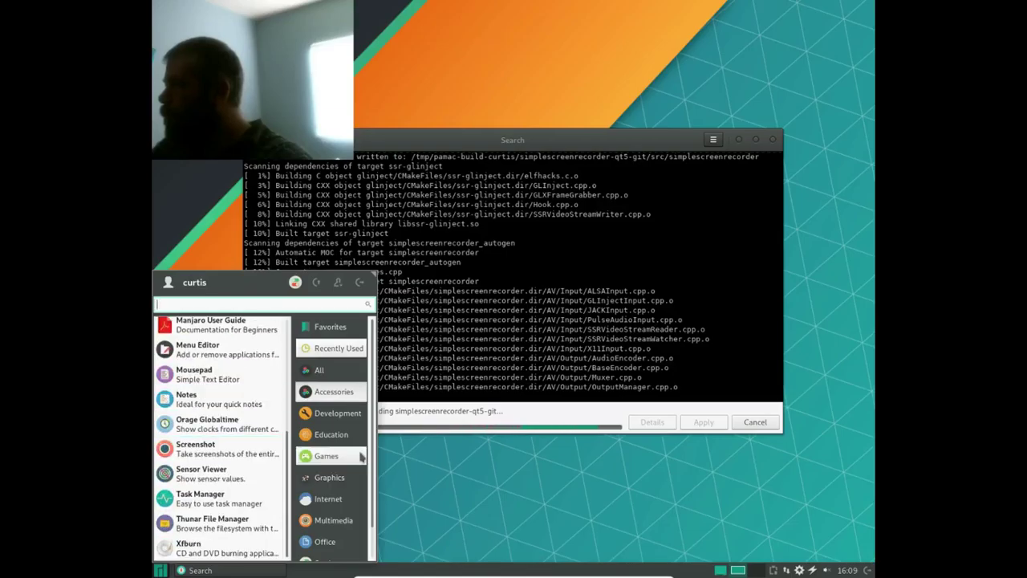
pyautogui.click(357, 414)
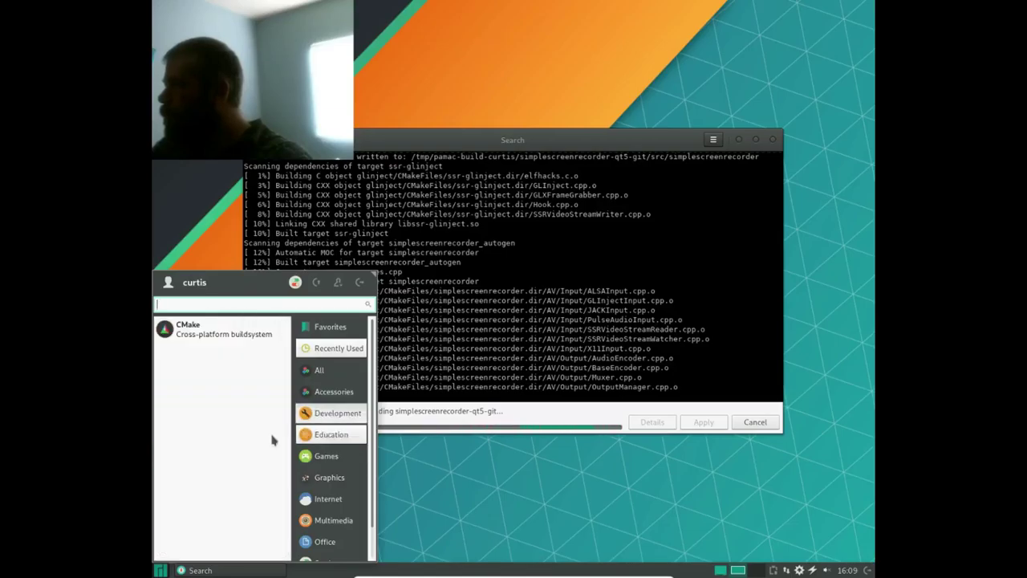
pyautogui.click(334, 437)
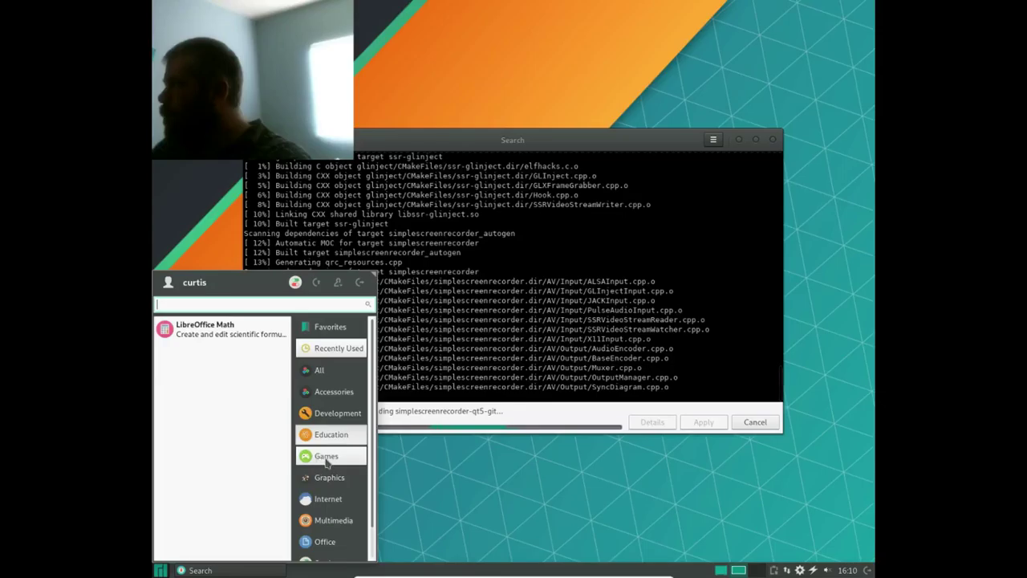
pyautogui.click(322, 459)
pyautogui.click(317, 478)
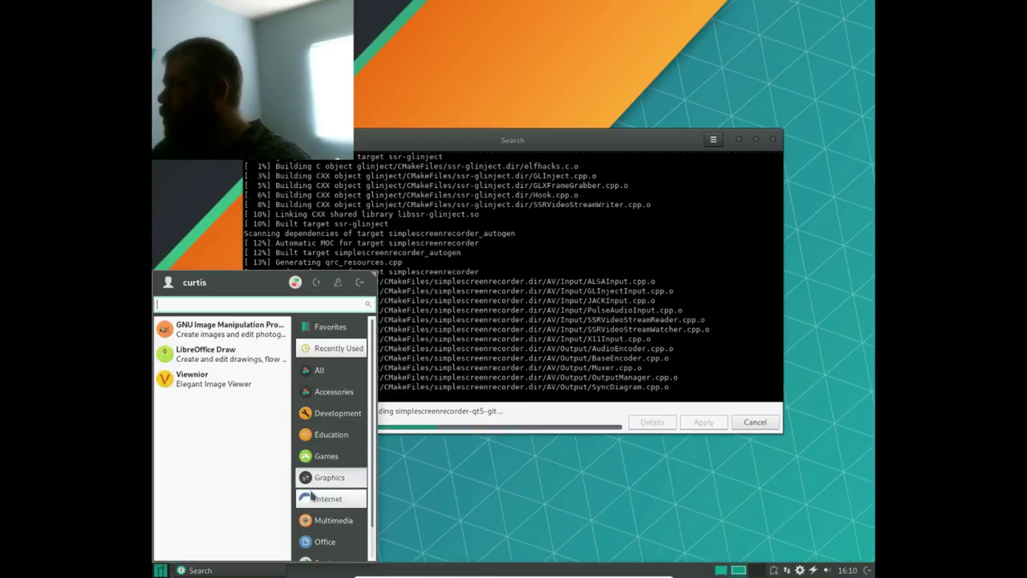
pyautogui.click(357, 504)
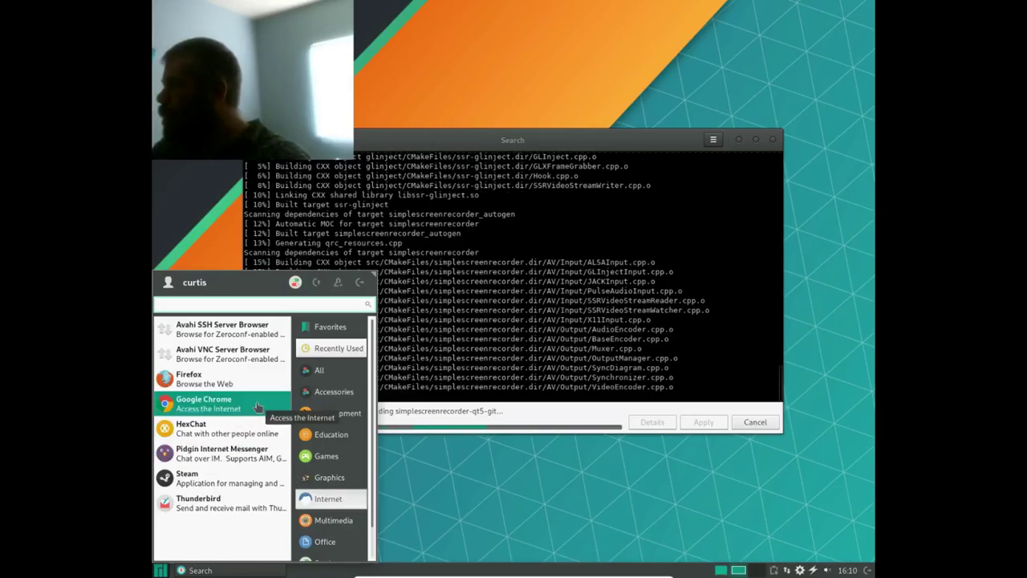
pyautogui.click(499, 504)
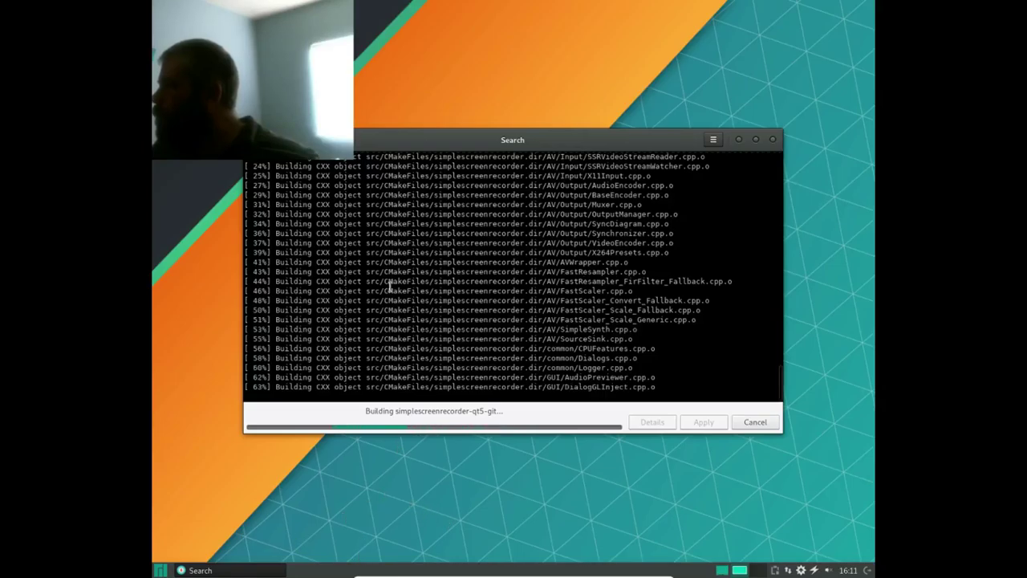
# Leave the build details, search the AUR for "vlc", and return to the main package list.
pyautogui.press('Escape')
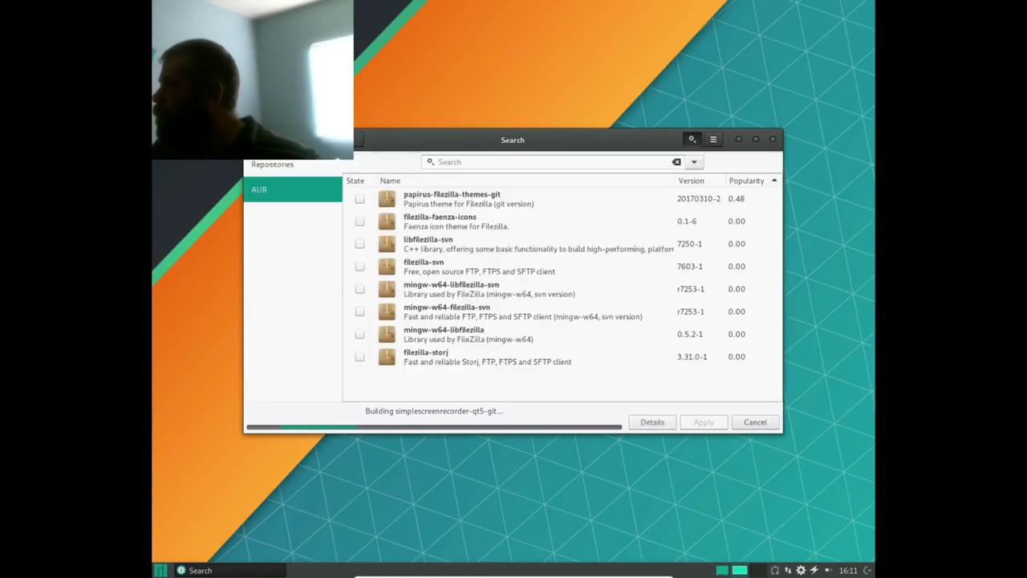
pyautogui.click(484, 160)
pyautogui.write('vl')
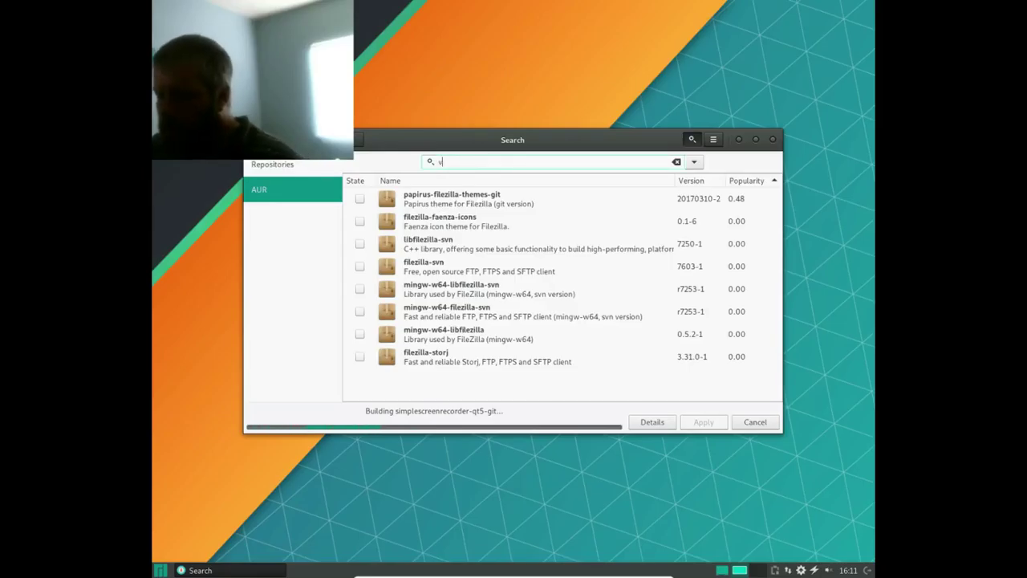
pyautogui.write('c')
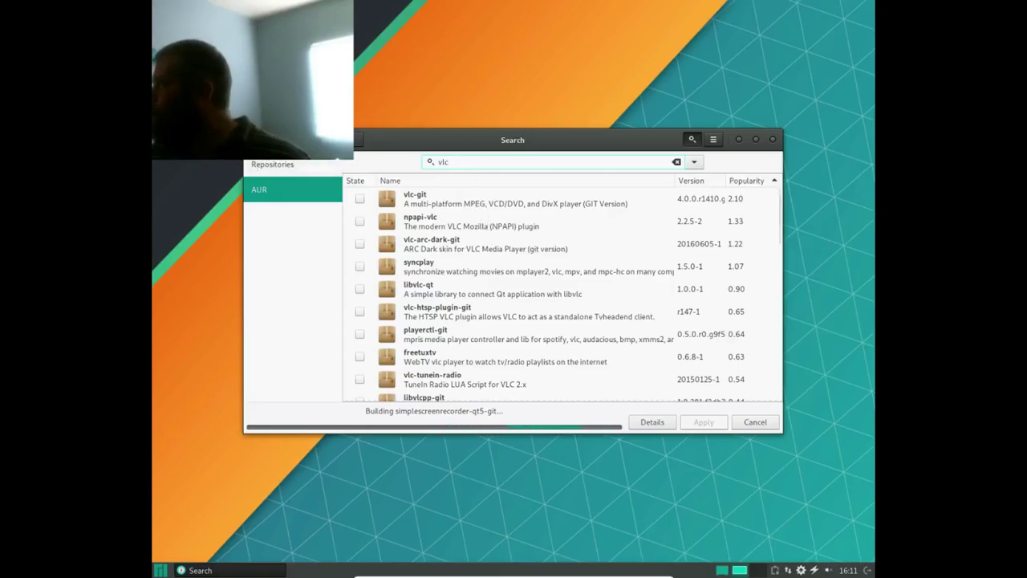
pyautogui.press('Escape')
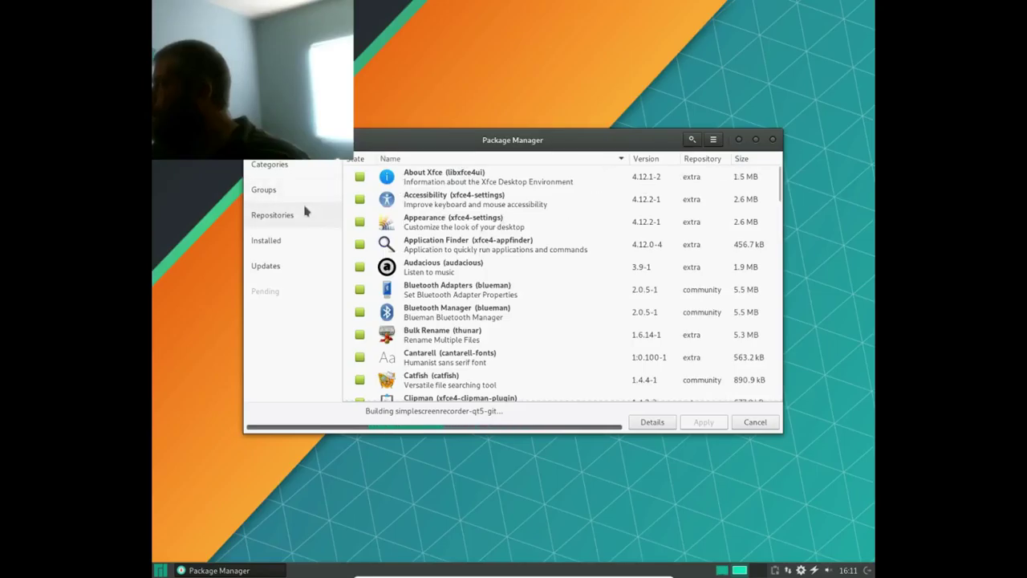
# Close and reopen the package manager, and search the repositories for "vlc".
pyautogui.click(772, 140)
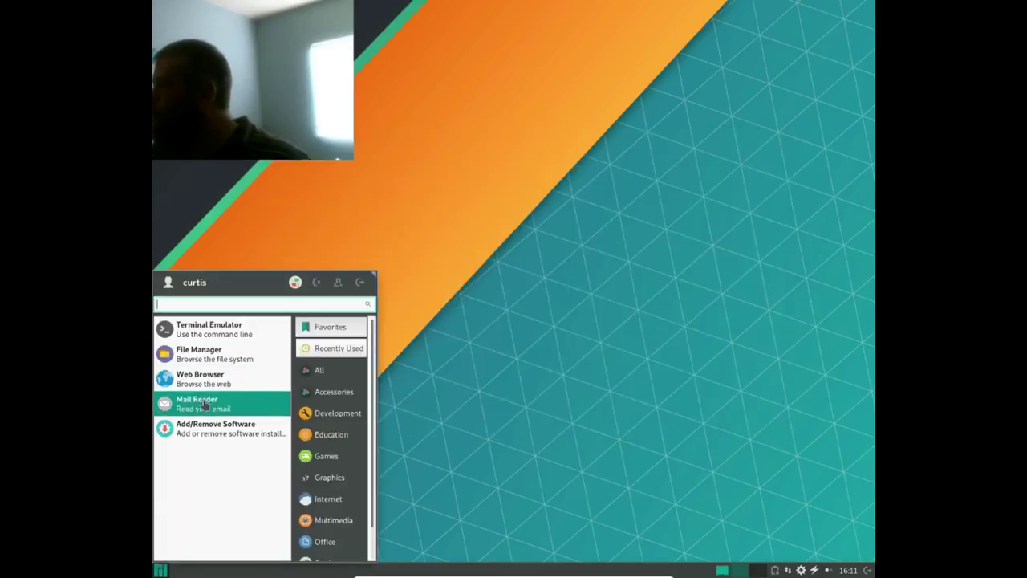
pyautogui.click(248, 433)
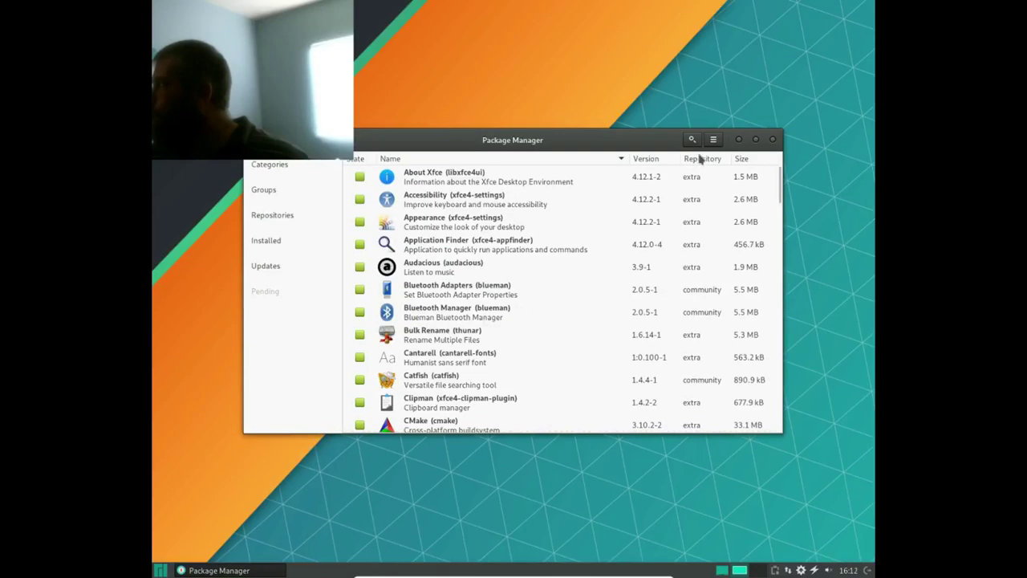
pyautogui.scroll(-3, 586, 225)
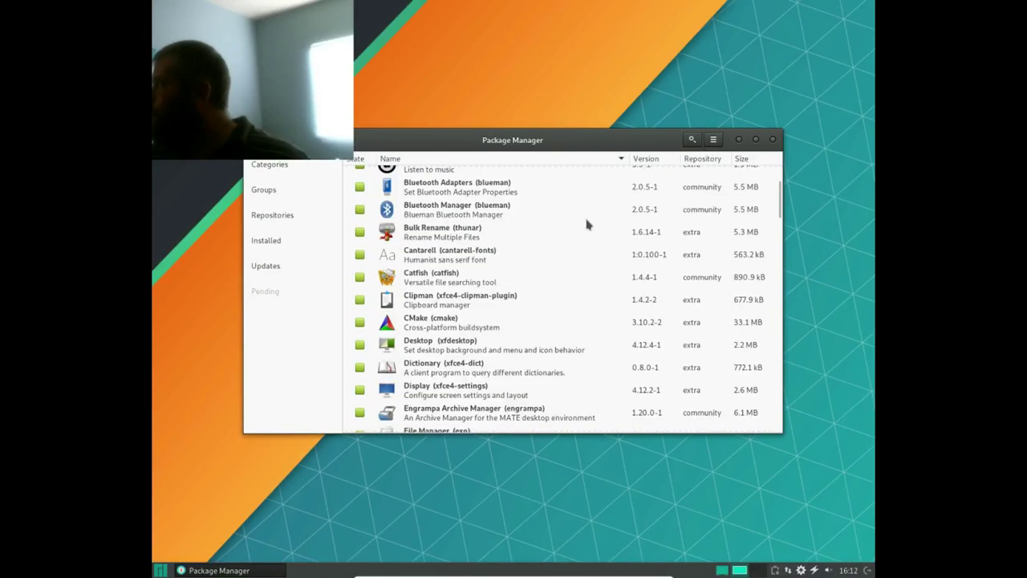
pyautogui.click(691, 141)
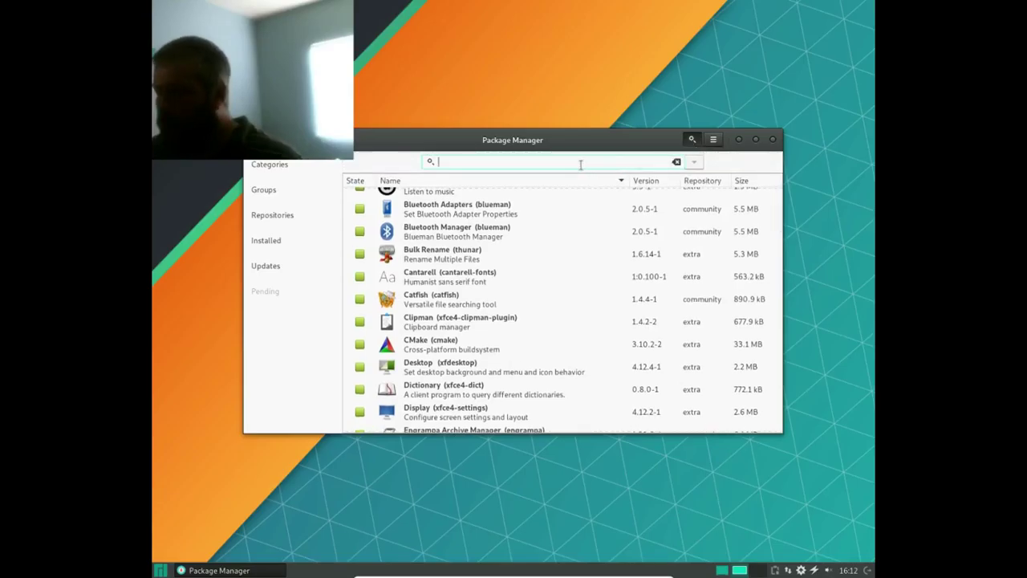
pyautogui.write('vlc')
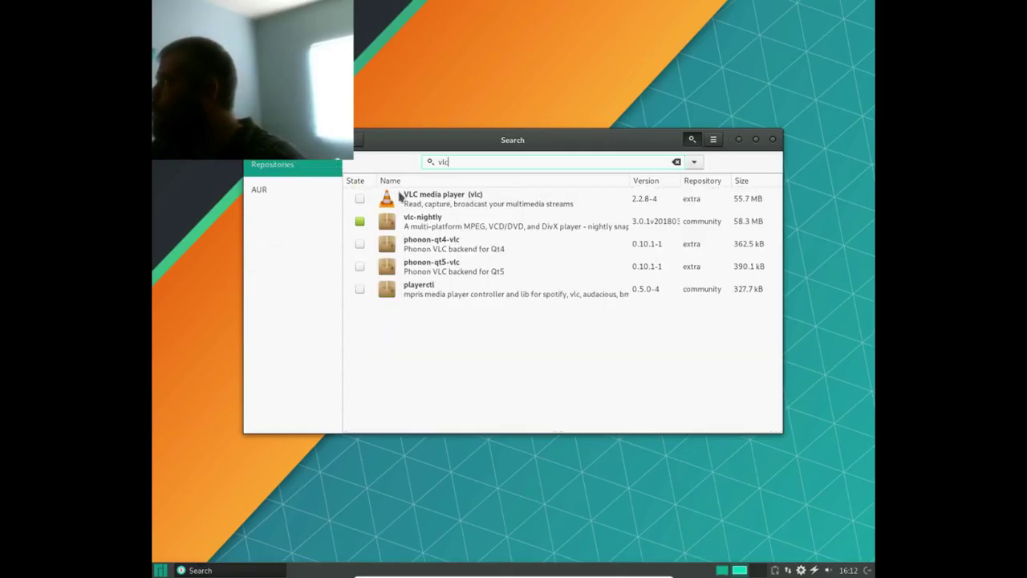
# Mark VLC media player (vlc) for installation, apply and commit the transaction, and authenticate with the account password.
pyautogui.click(360, 198)
pyautogui.click(360, 199)
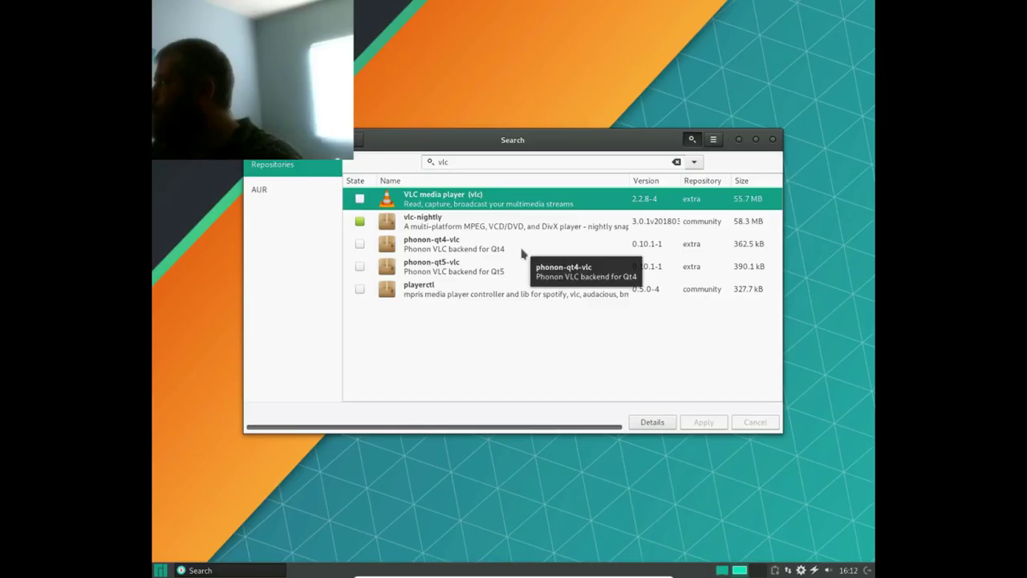
pyautogui.click(358, 198)
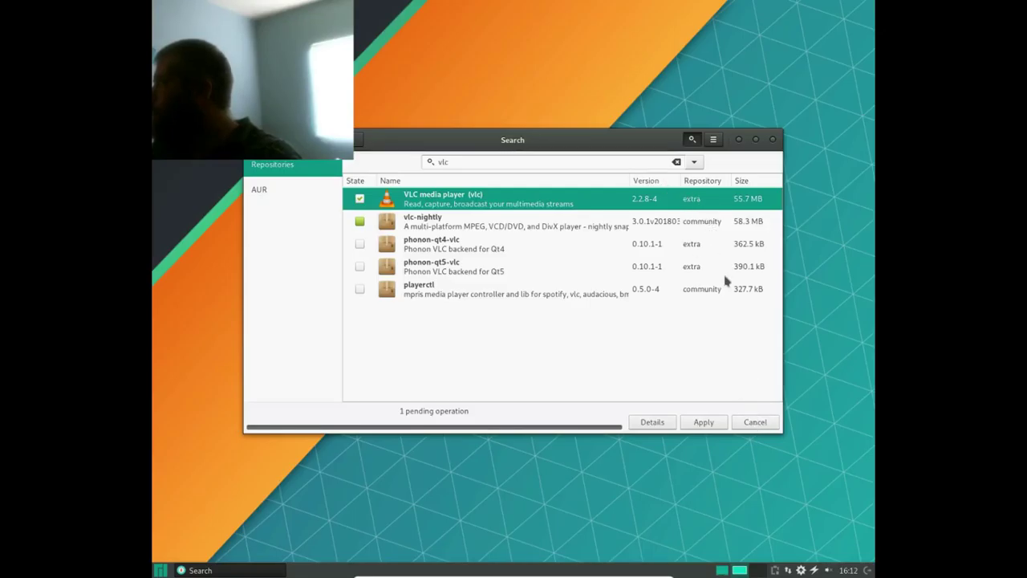
pyautogui.click(703, 422)
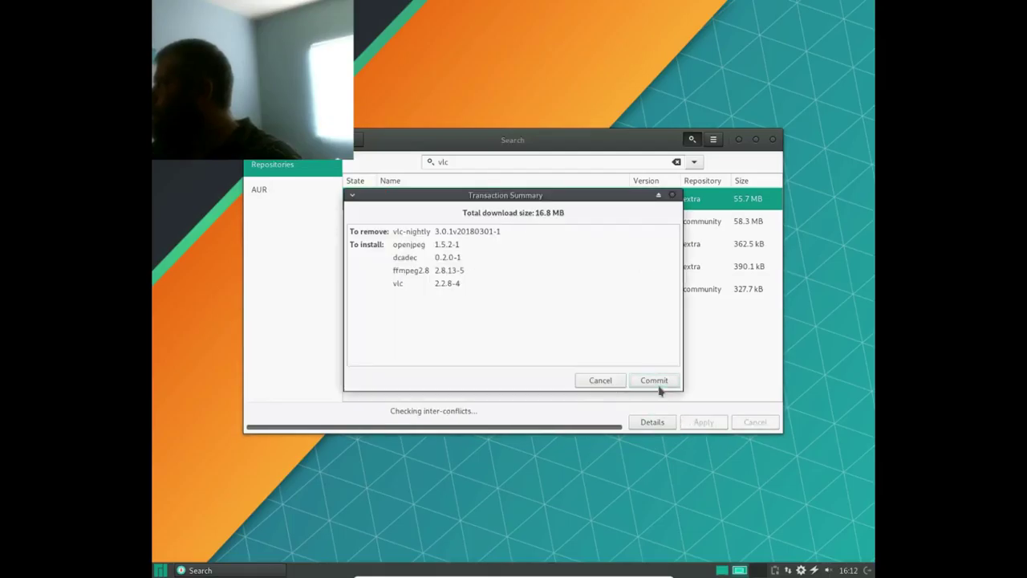
pyautogui.click(656, 385)
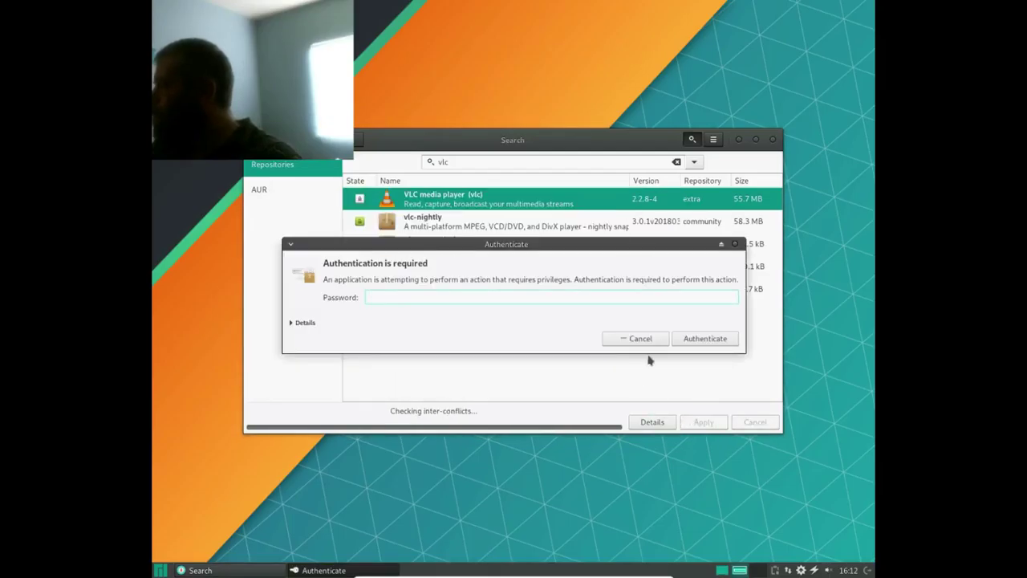
pyautogui.write('••••••••')
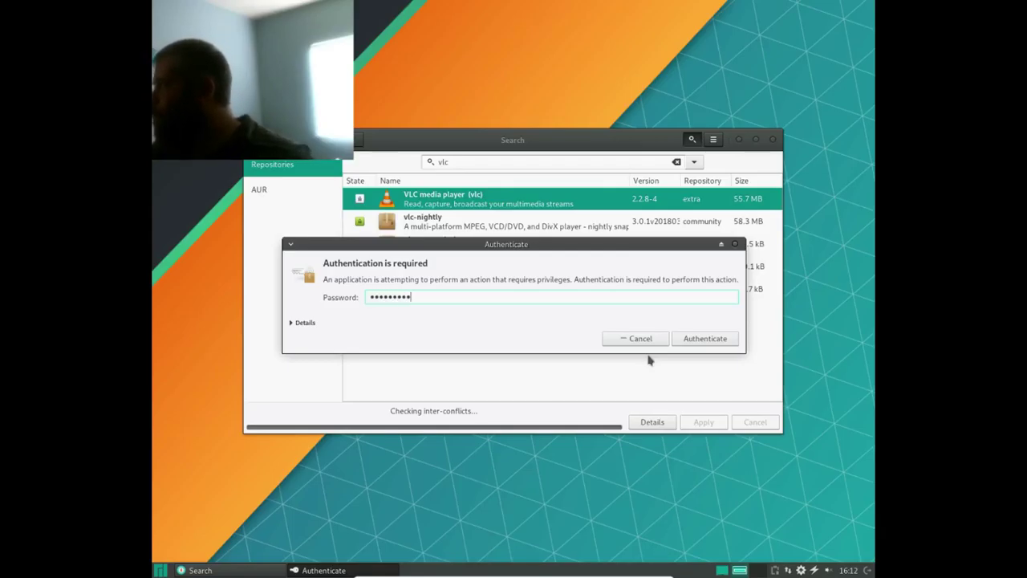
pyautogui.press('Return')
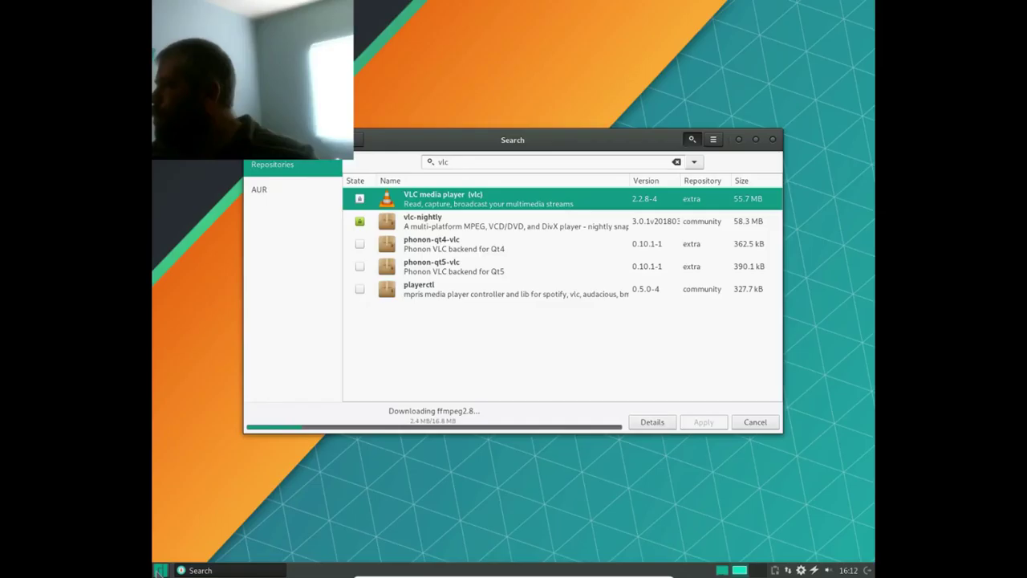
# Look up "simple scree" in the application launcher to check for SimpleScreenRecorder, clear the text and close the launcher.
pyautogui.click(160, 569)
pyautogui.write('s')
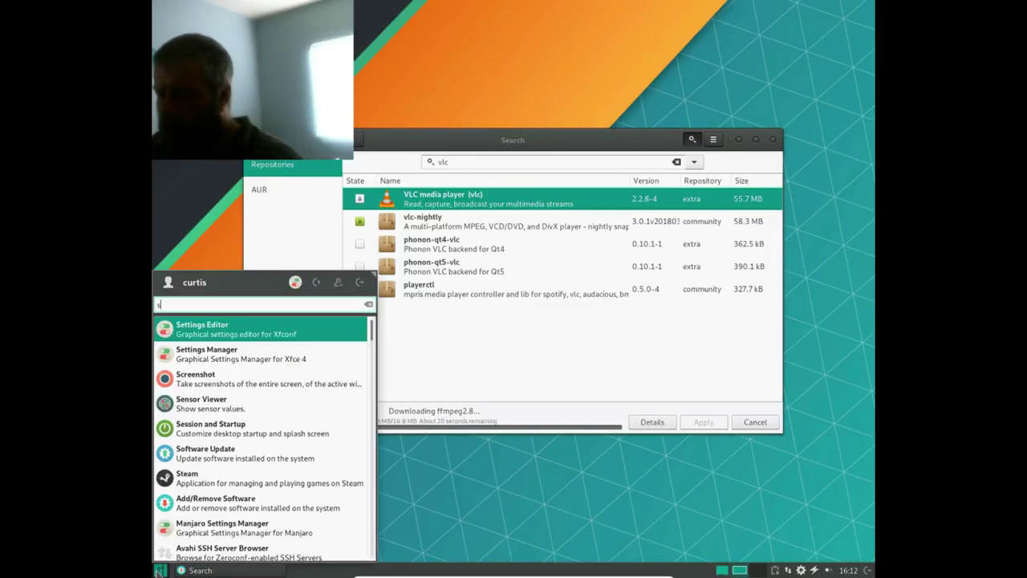
pyautogui.write('imple')
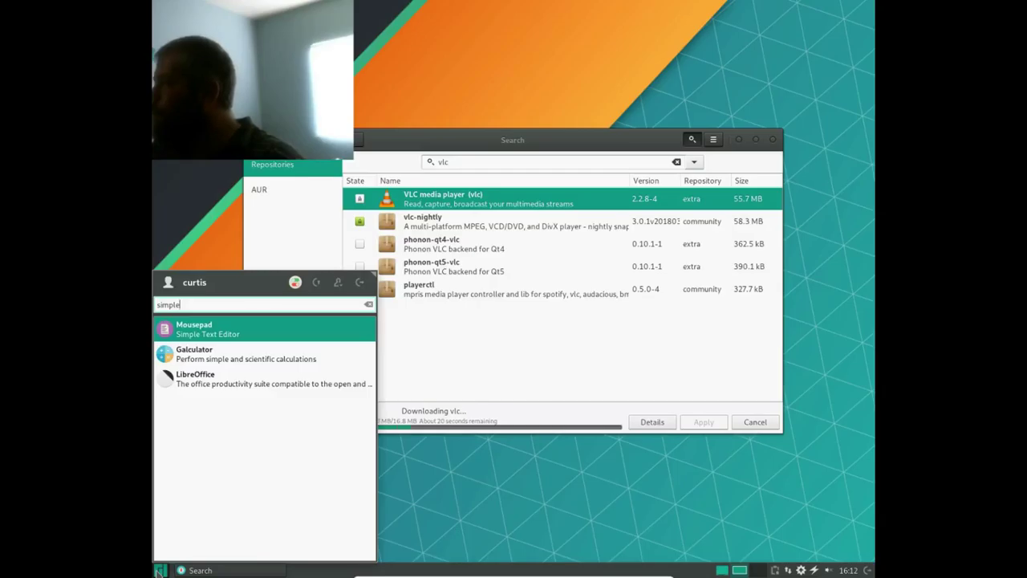
pyautogui.write(' sc')
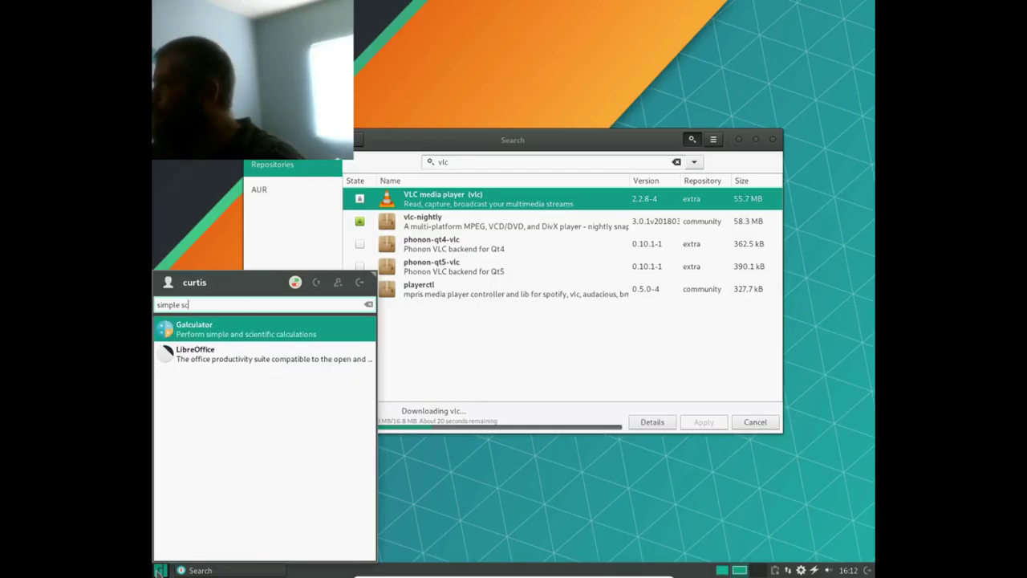
pyautogui.write('re')
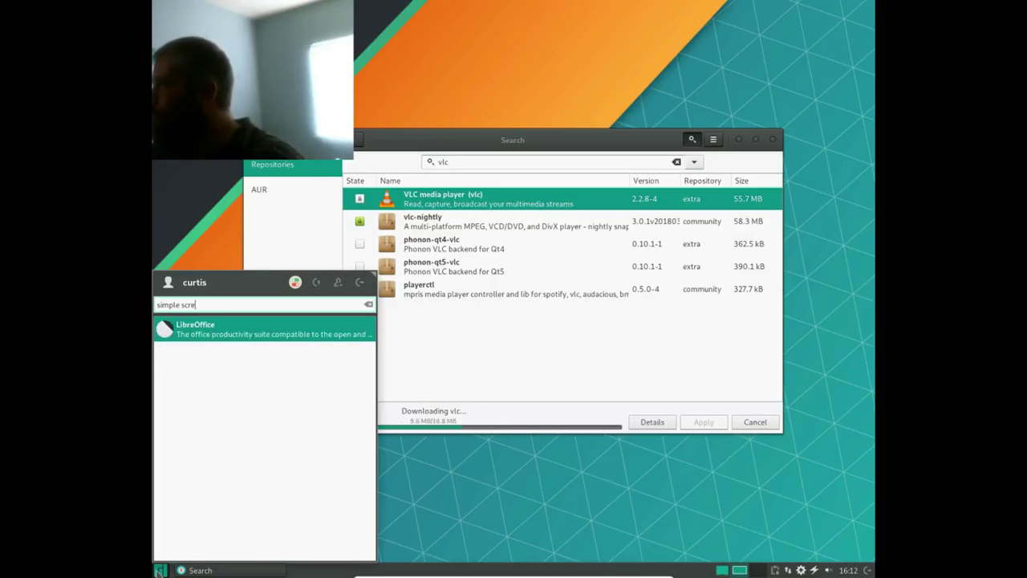
pyautogui.write('e')
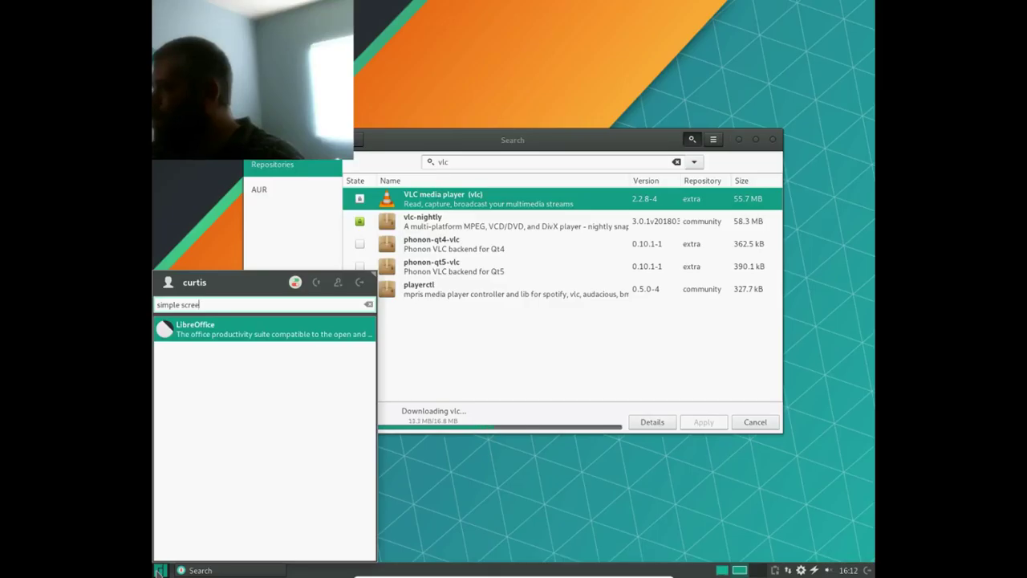
pyautogui.hotkey('ctrl', 'a')
pyautogui.write('s')
pyautogui.press('BackSpace')
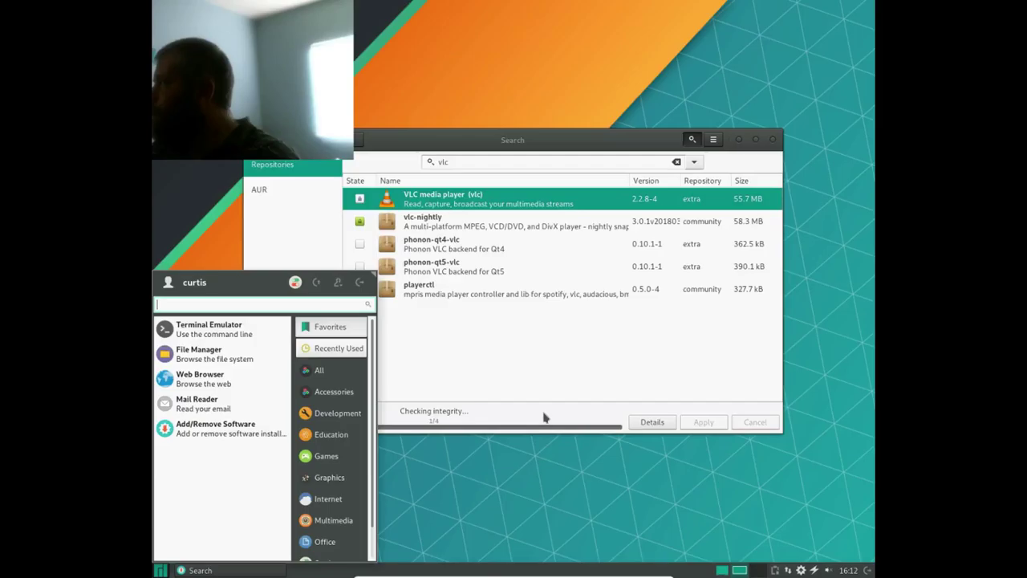
pyautogui.press('Escape')
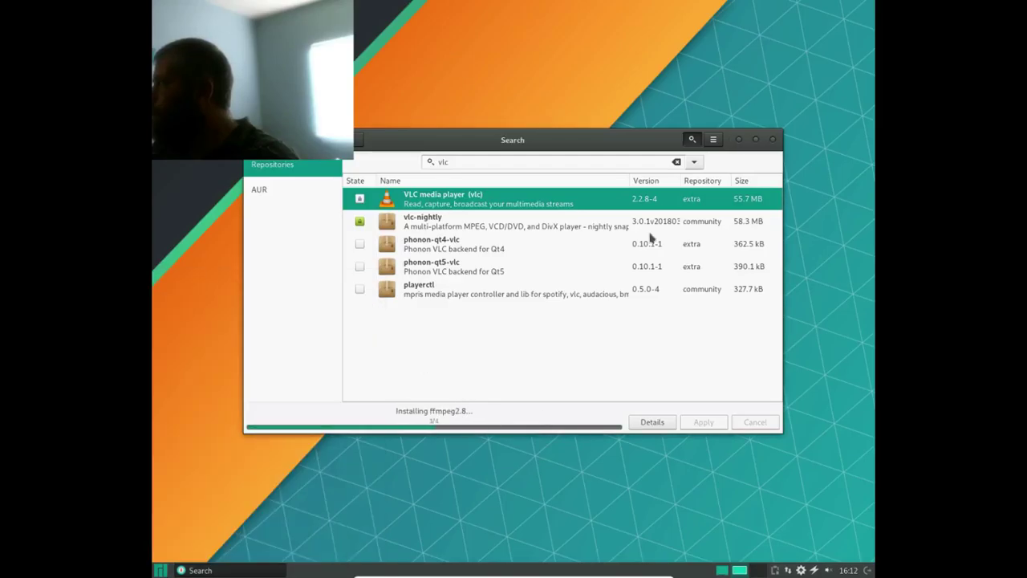
# Check the VLC installation details, look up "vlc" in the application launcher, and close the launcher.
pyautogui.click(657, 428)
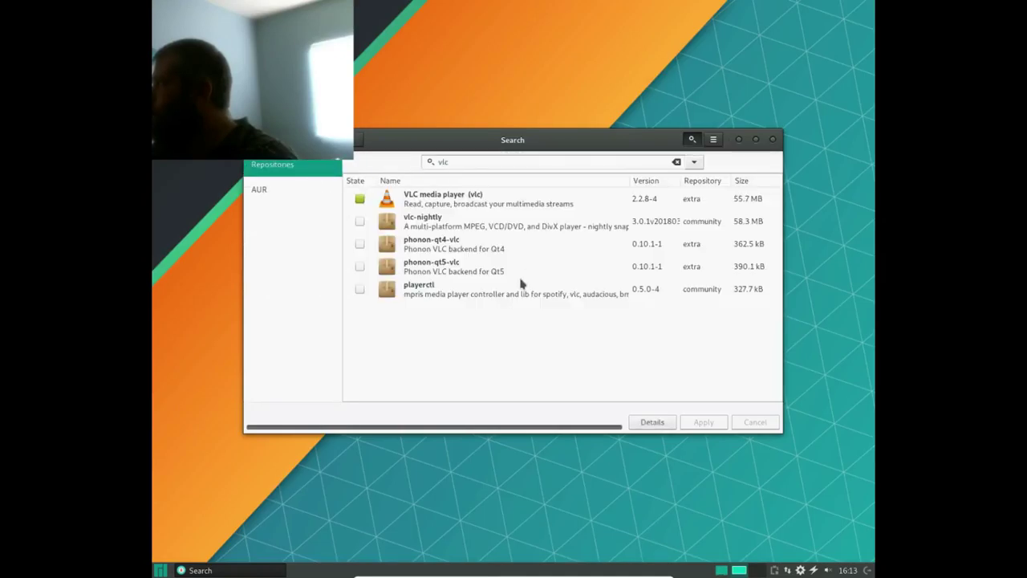
pyautogui.click(160, 570)
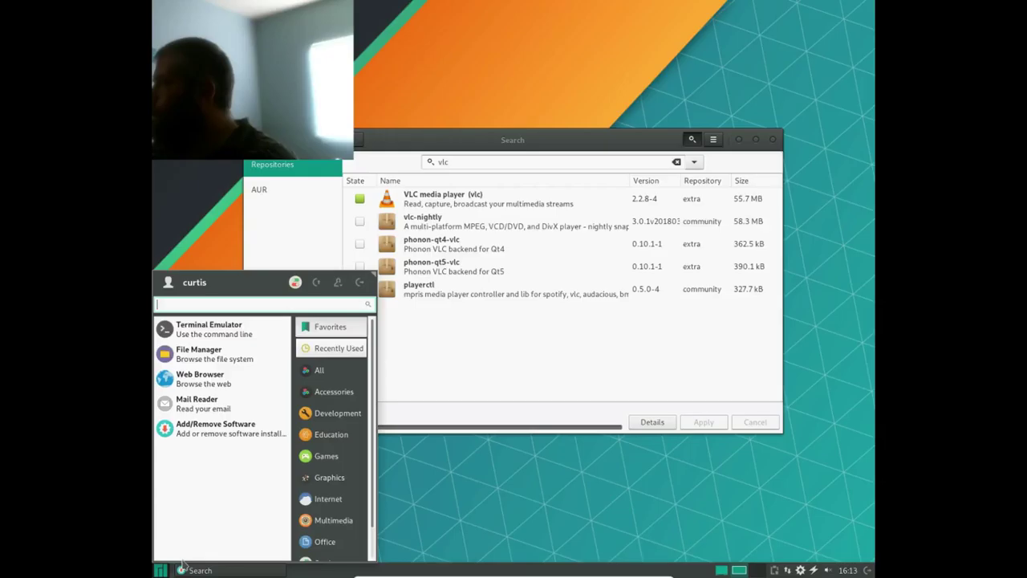
pyautogui.write('vlc')
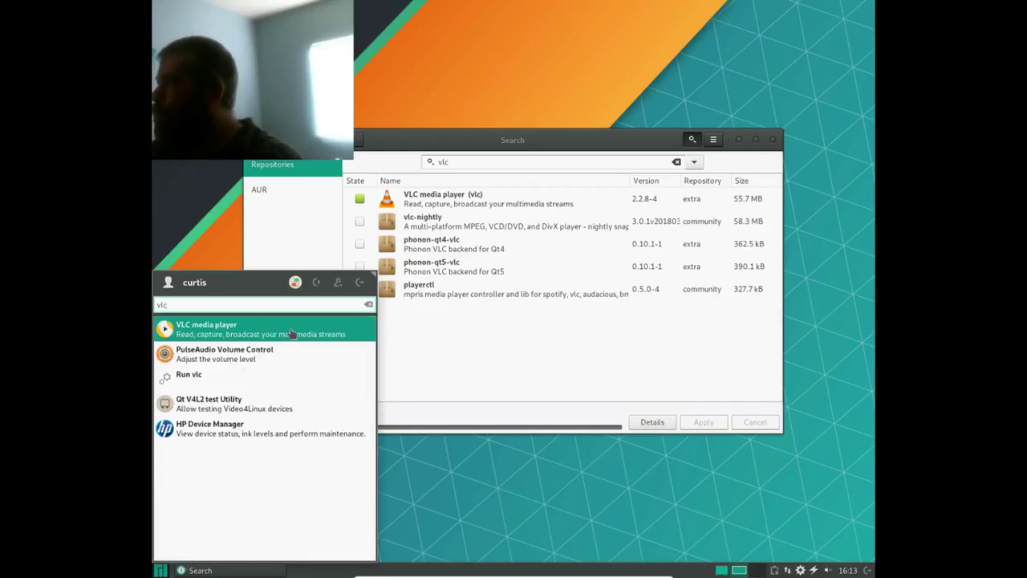
pyautogui.click(550, 456)
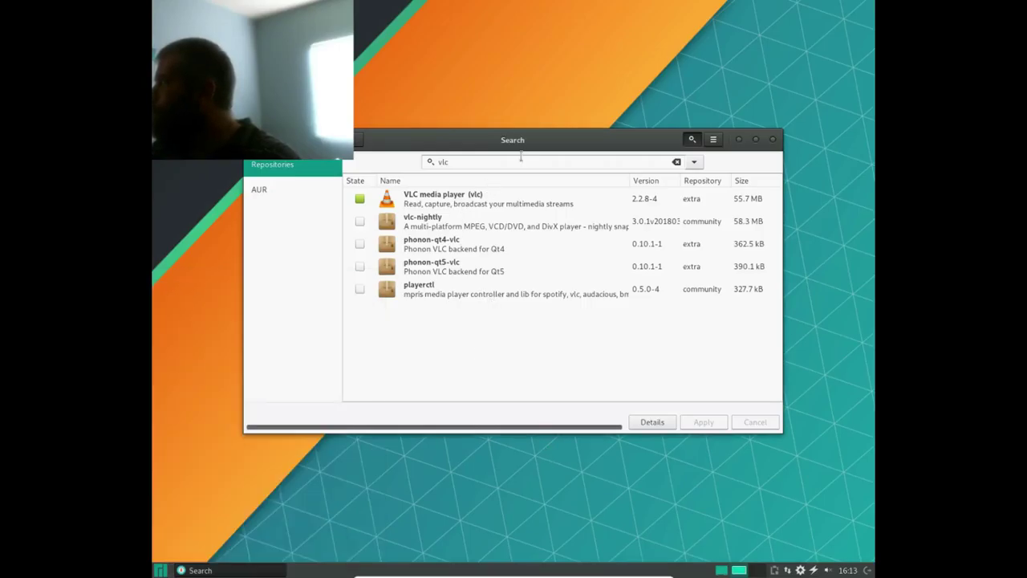
# Clear the "vlc" search, look up "openssh" in the repositories, and close the package manager.
pyautogui.moveTo(517, 161); pyautogui.dragTo(406, 157)
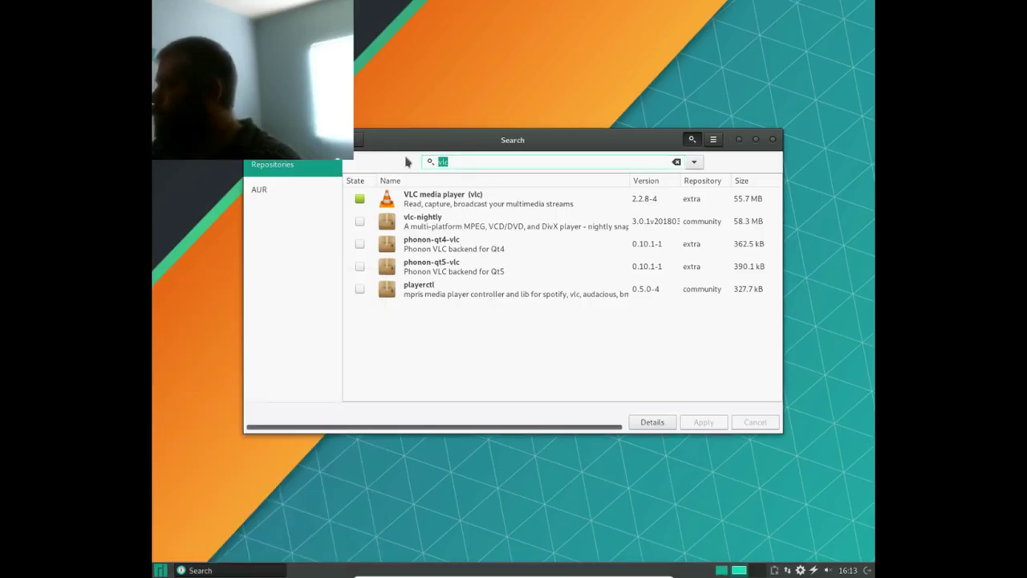
pyautogui.press('BackSpace')
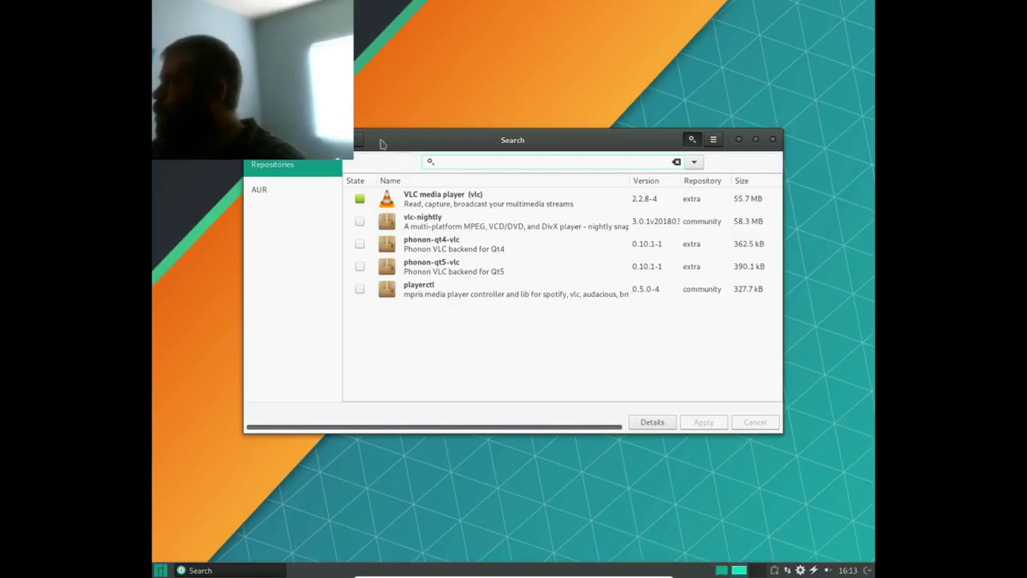
pyautogui.press('Escape')
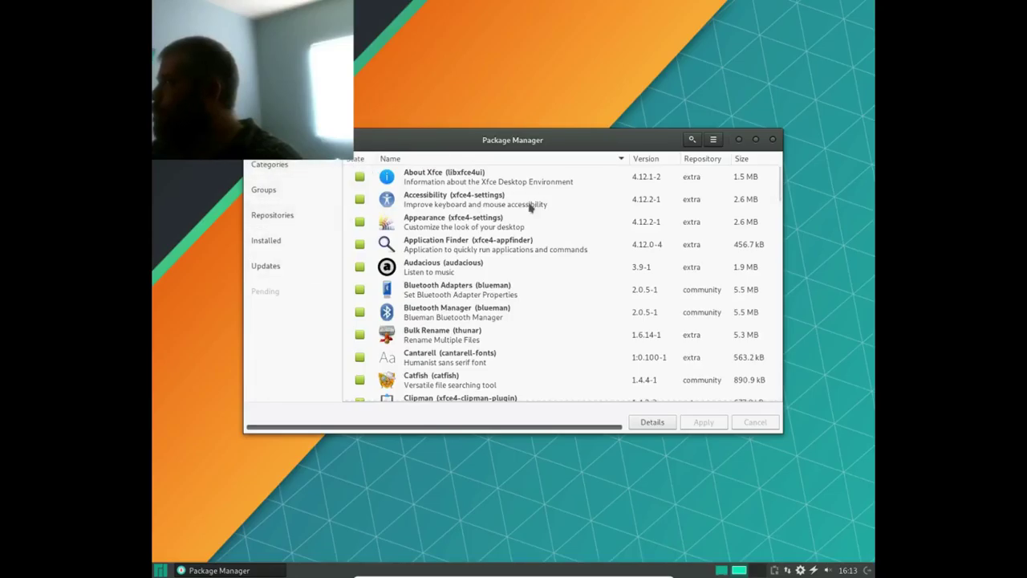
pyautogui.click(693, 140)
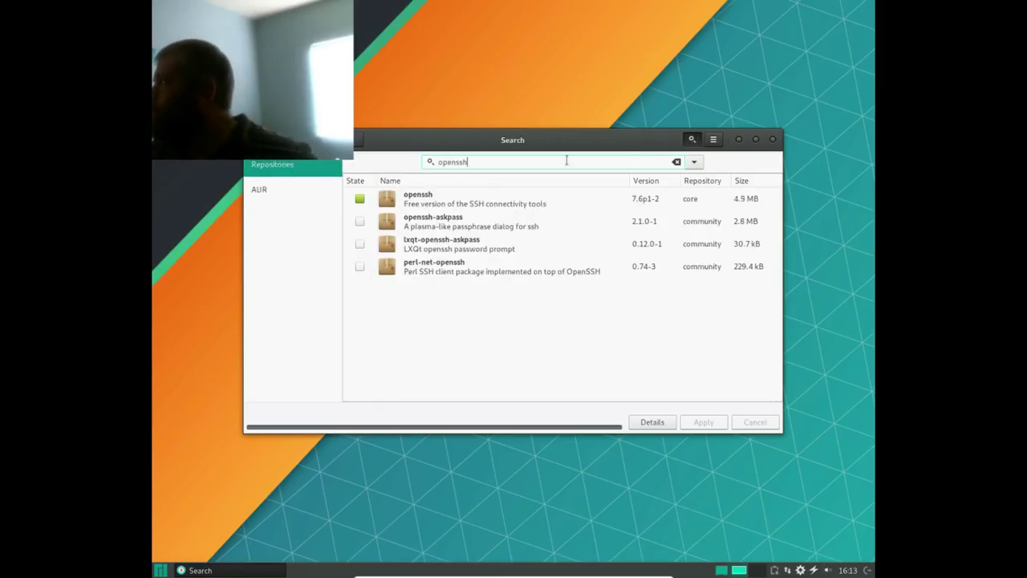
pyautogui.click(773, 141)
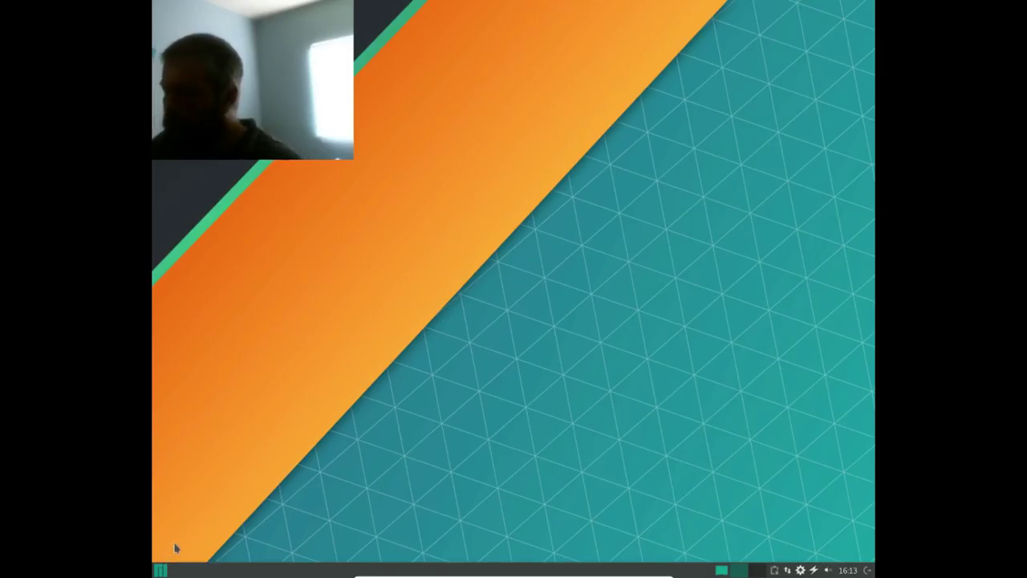
# Run "ip a" in the drop-down terminal to check the virtual machine's IP address, and hide the terminal.
pyautogui.press('F12')
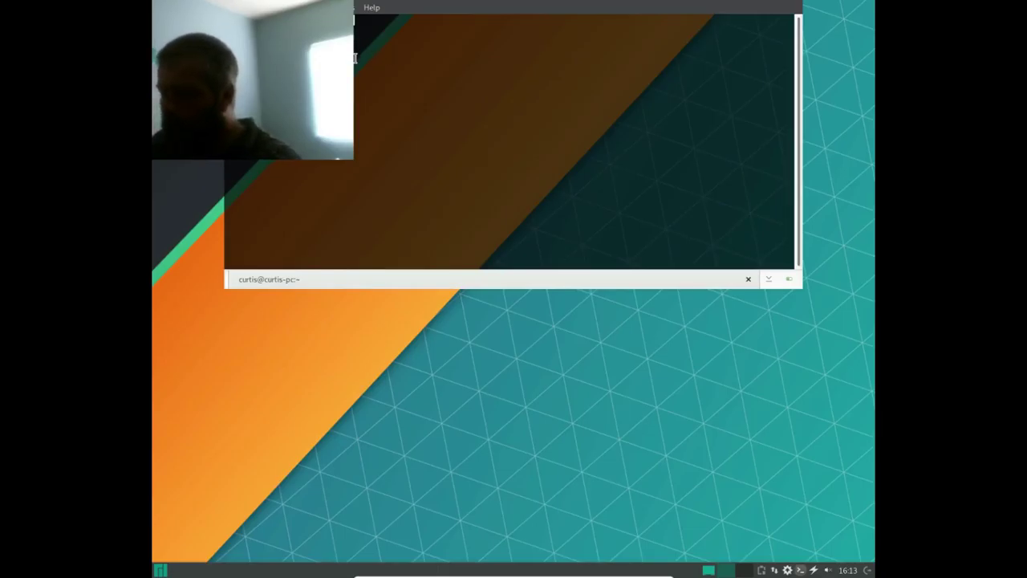
pyautogui.write('ip a')
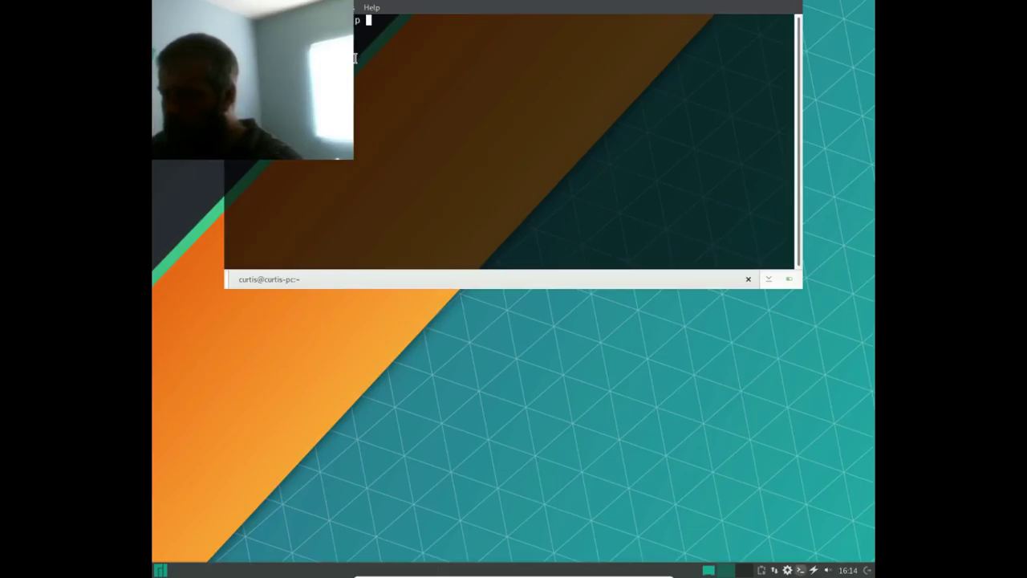
pyautogui.press('Return')
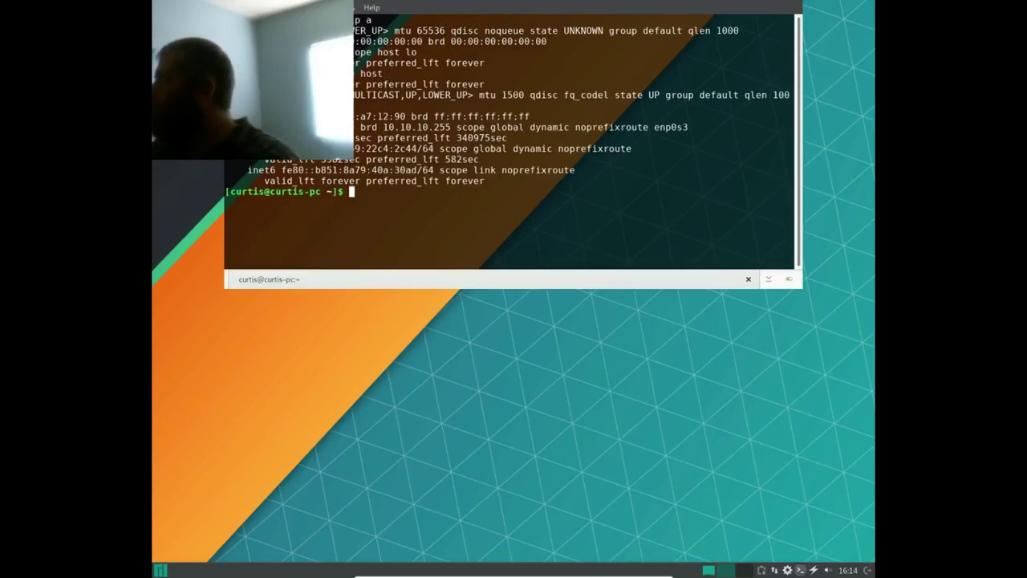
pyautogui.tripleClick(482, 127)
pyautogui.click(481, 127)
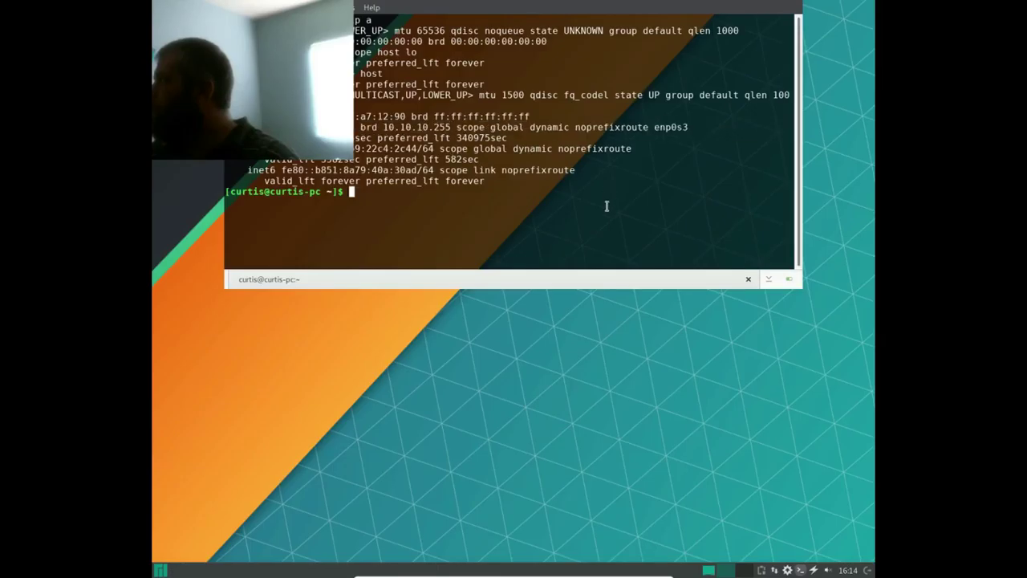
pyautogui.click(474, 383)
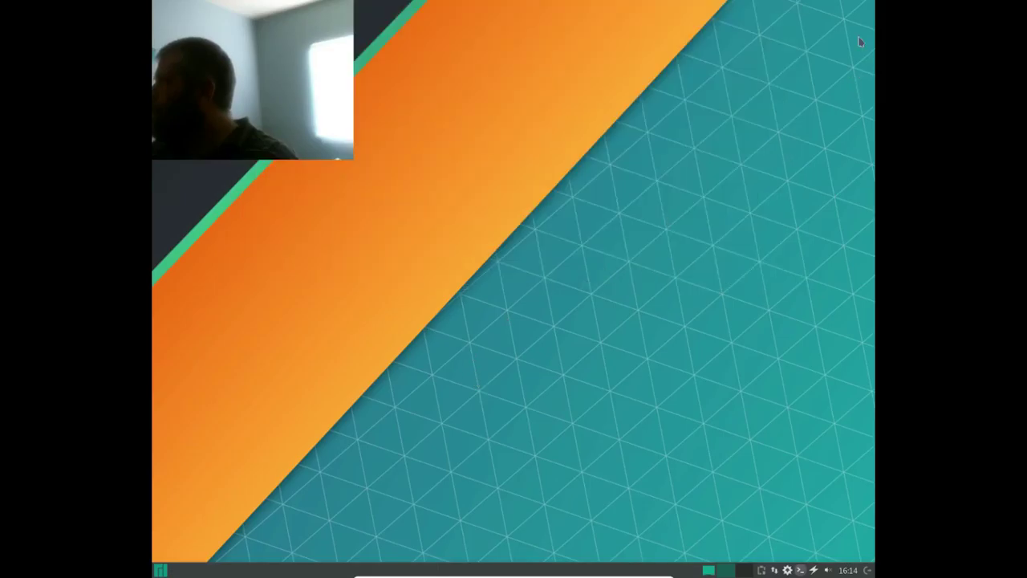
# Minimize the virtual machine, open a terminal on the host, and enter an SSH connection command for 10.10.10.34.
pyautogui.moveTo(471, 573)
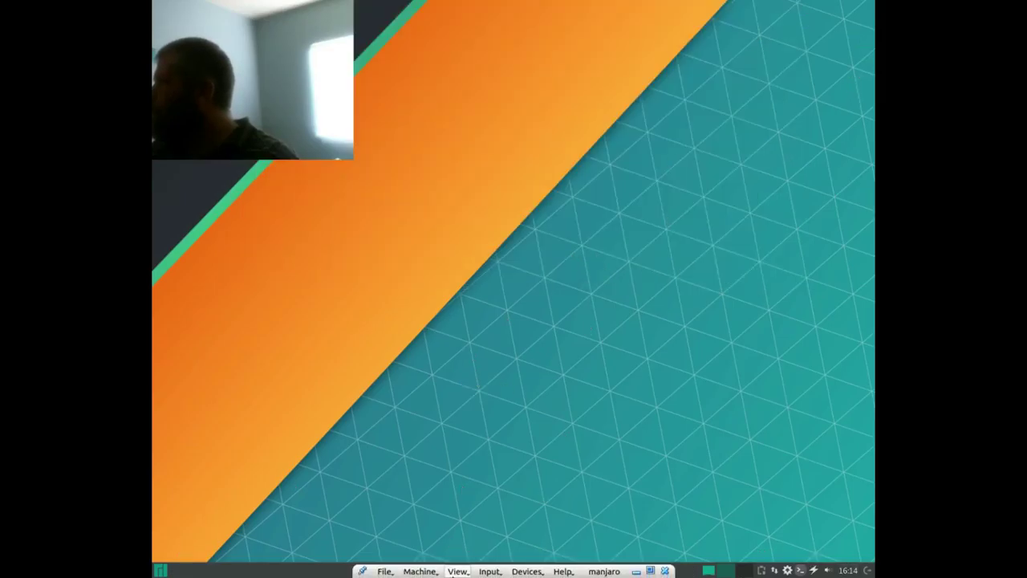
pyautogui.click(636, 570)
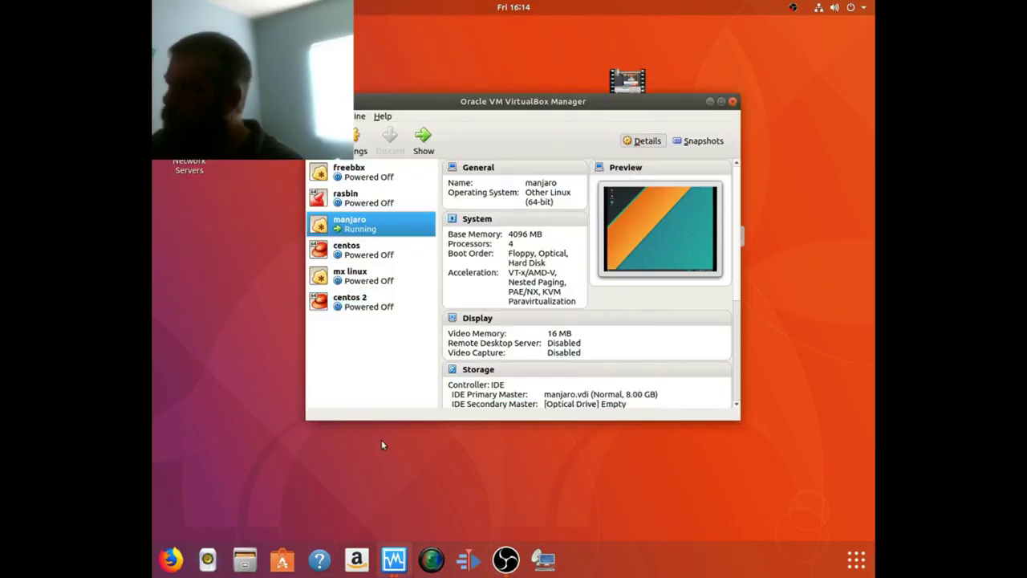
pyautogui.hotkey('ctrl', 'alt', 't')
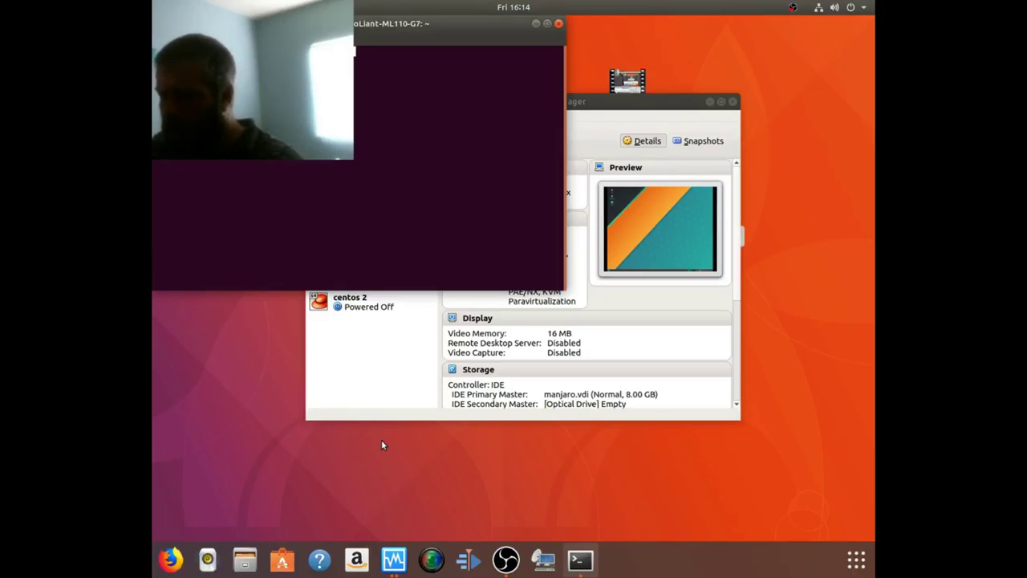
pyautogui.write('10.10.')
pyautogui.write('10.')
pyautogui.write('34')
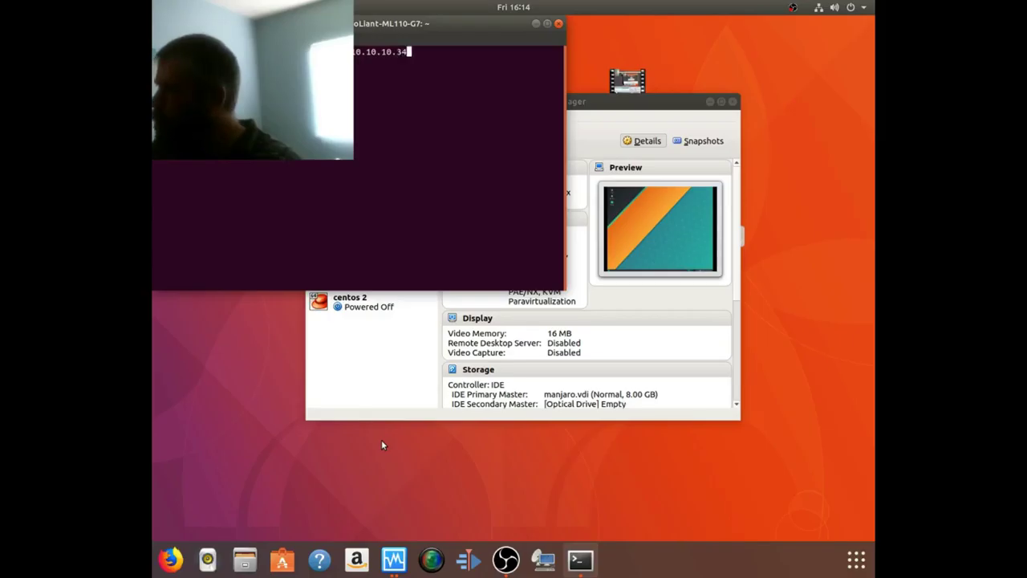
# Switch back to the manjaro virtual machine and close its drop-down terminal window.
pyautogui.hotkey('alt', 'Tab')
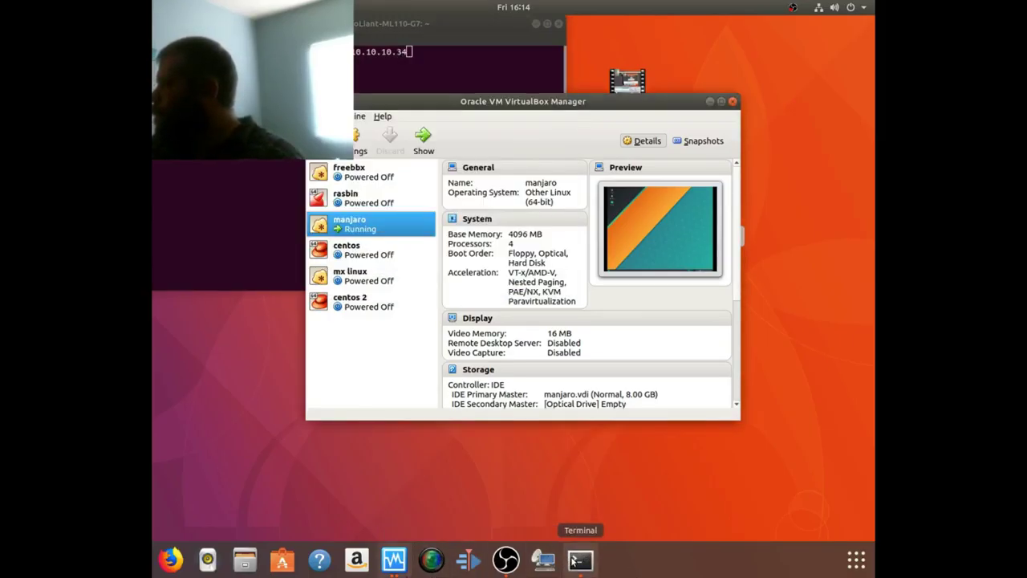
pyautogui.click(393, 562)
pyautogui.click(472, 507)
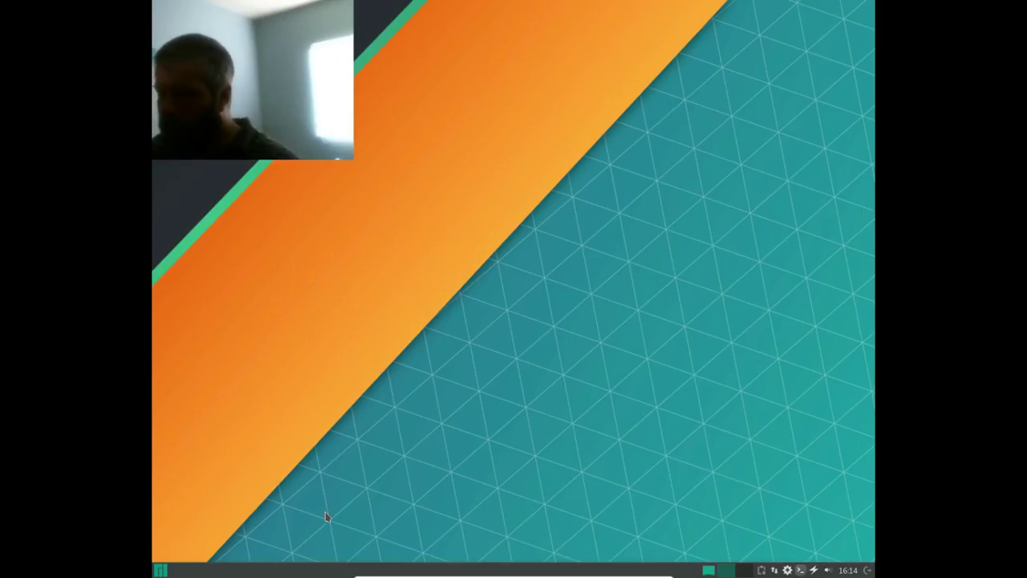
pyautogui.press('F12')
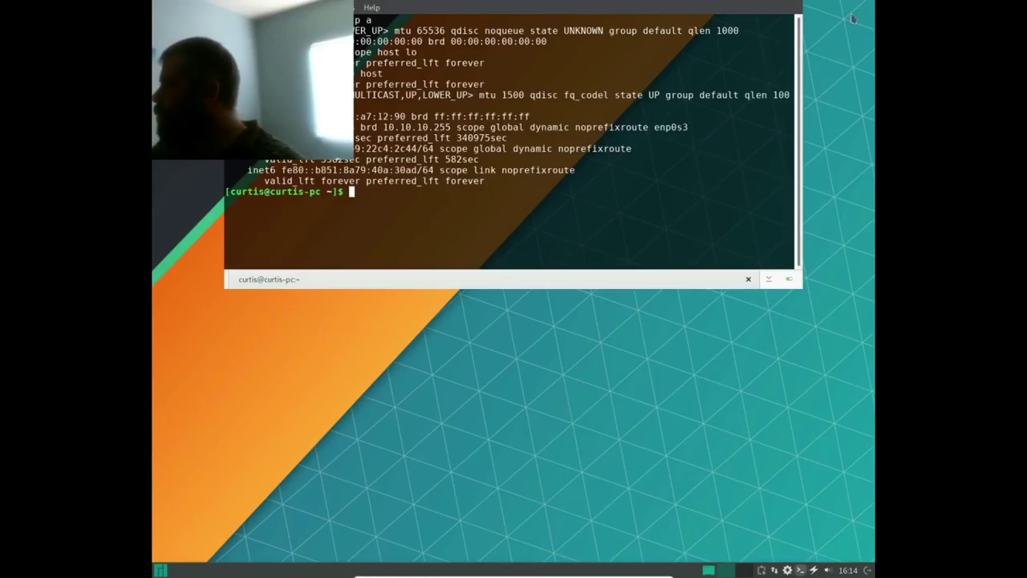
pyautogui.moveTo(712, 14); pyautogui.dragTo(704, 80)
pyautogui.doubleClick(299, 193)
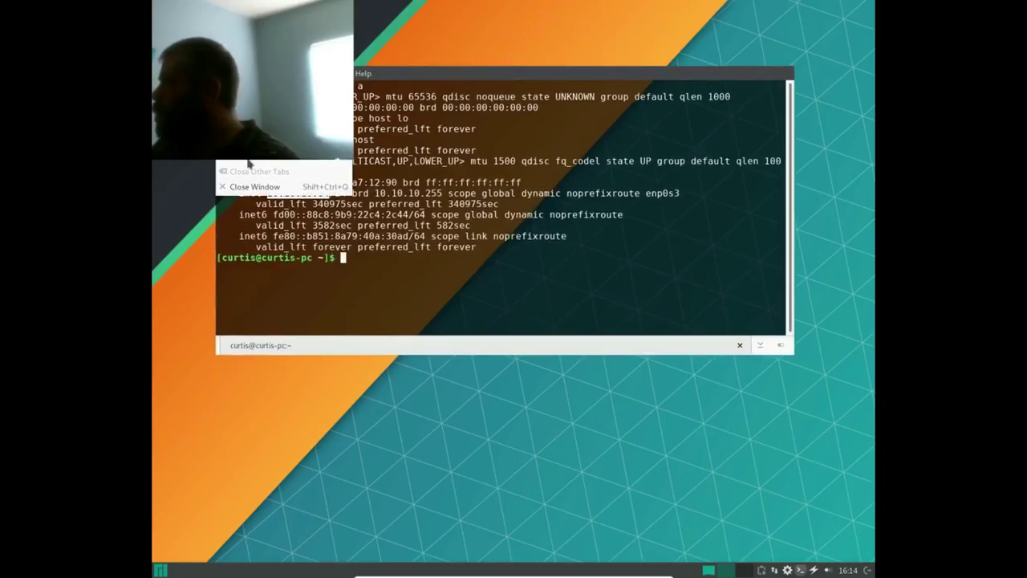
pyautogui.press('F12')
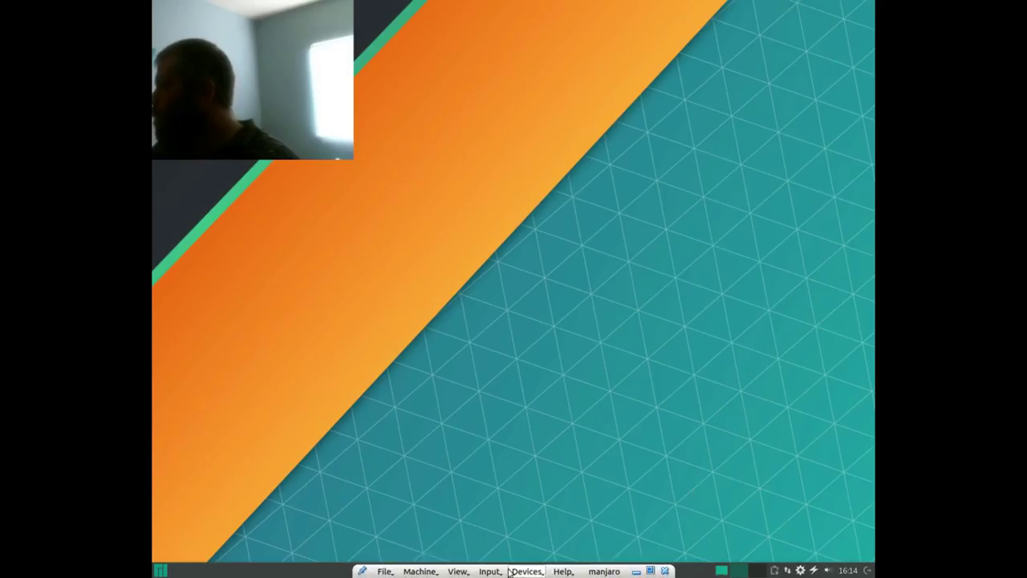
# Return to the host terminal and run the prepared connection command to 10.10.10.34.
pyautogui.click(635, 570)
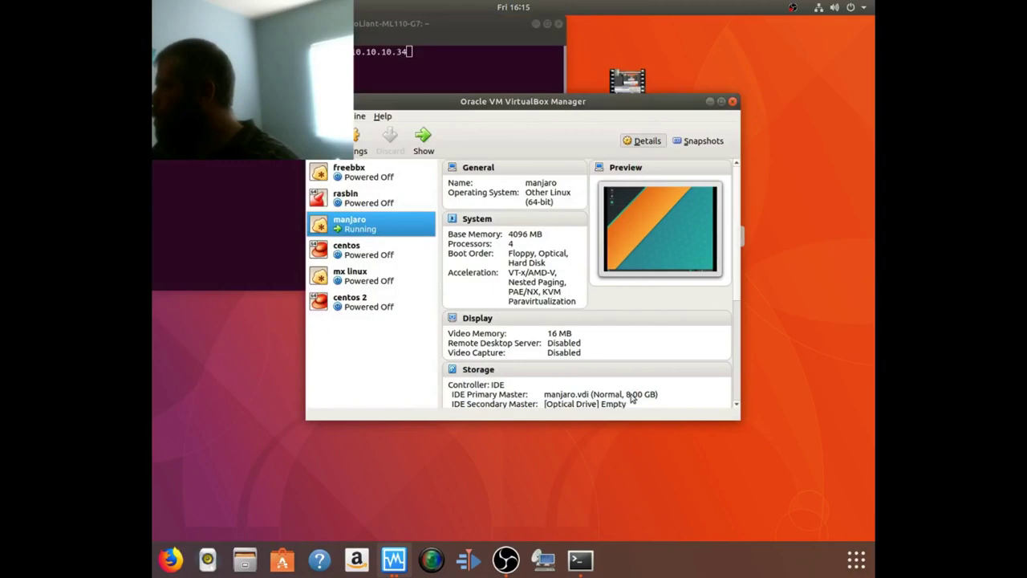
pyautogui.press('F12')
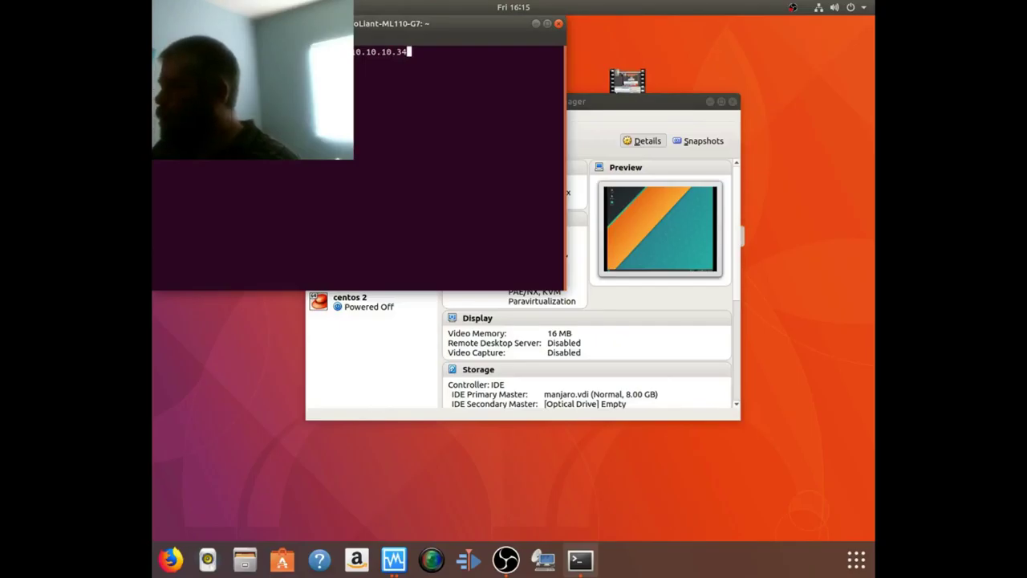
pyautogui.press('Return')
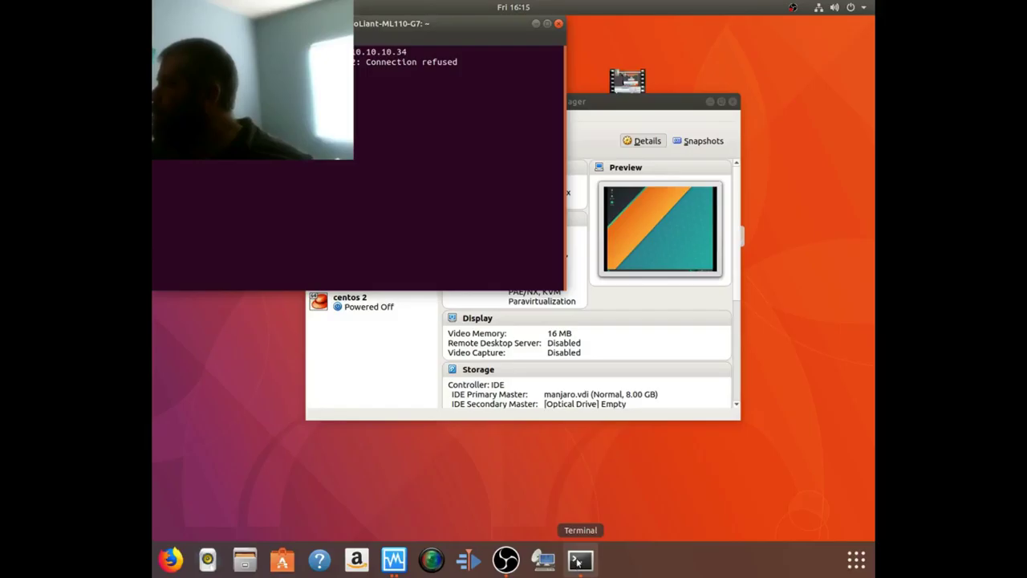
# Bring up the running manjaro virtual machine and take it out of full-screen mode.
pyautogui.click(393, 560)
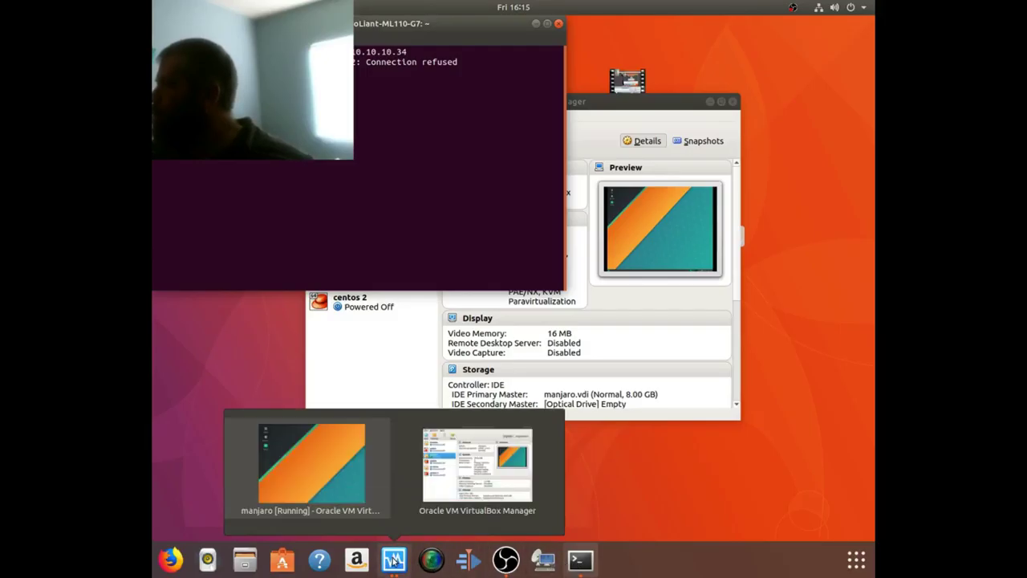
pyautogui.click(457, 485)
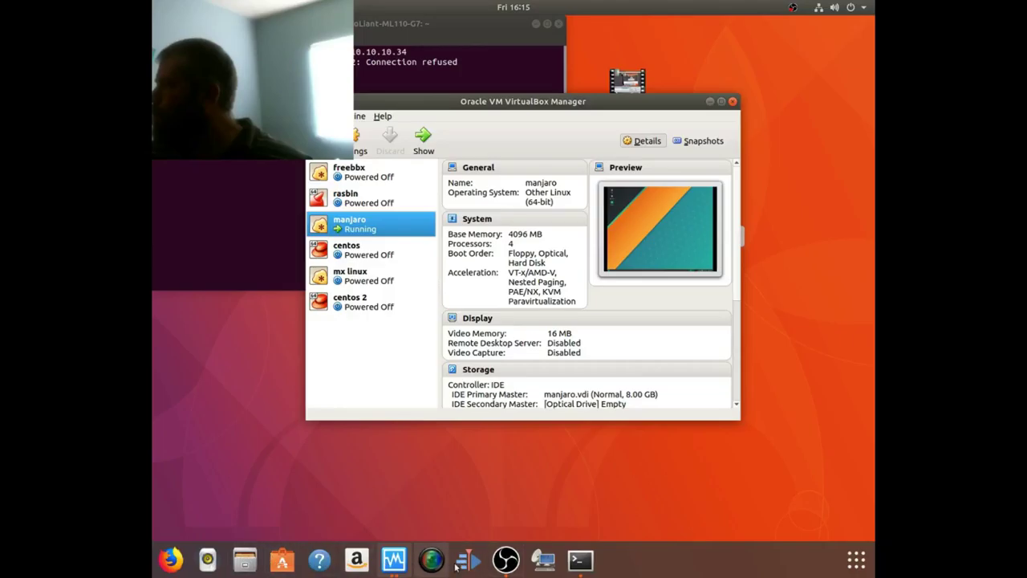
pyautogui.click(393, 560)
pyautogui.click(465, 481)
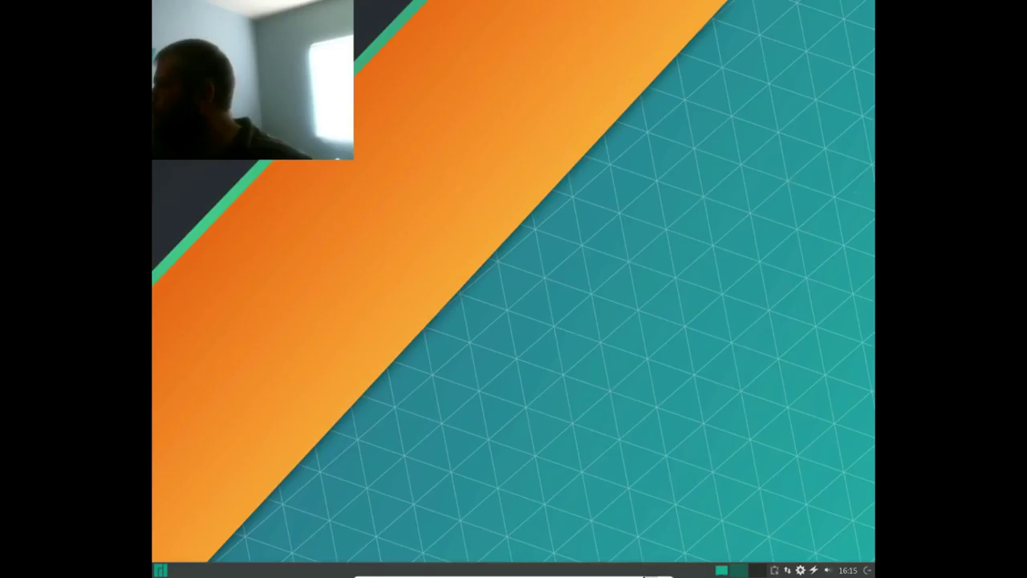
pyautogui.click(643, 573)
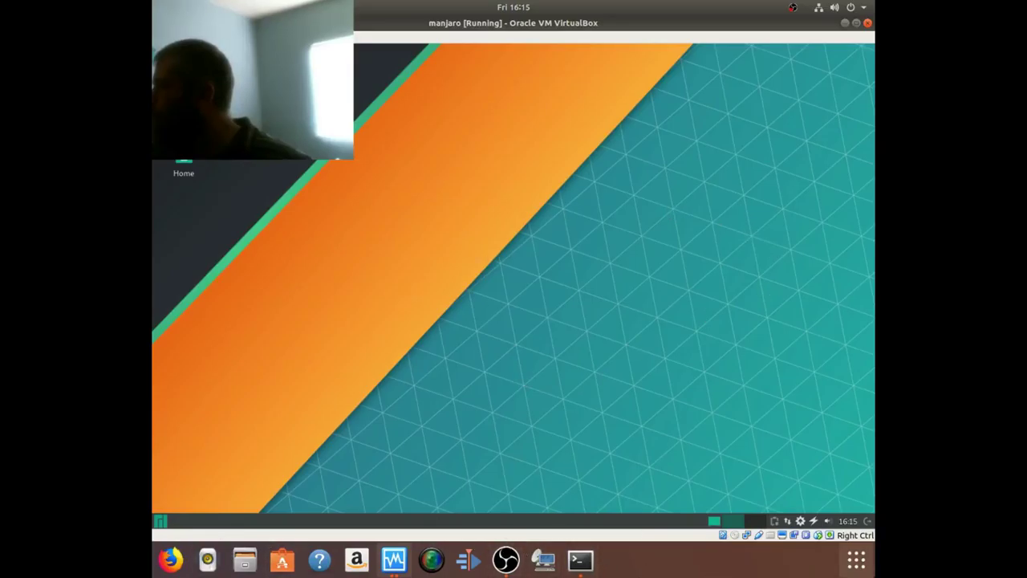
# Launch the host's Screenshot tool, choose "Select area to grab", and try to capture the Manjaro desktop area.
pyautogui.click(856, 560)
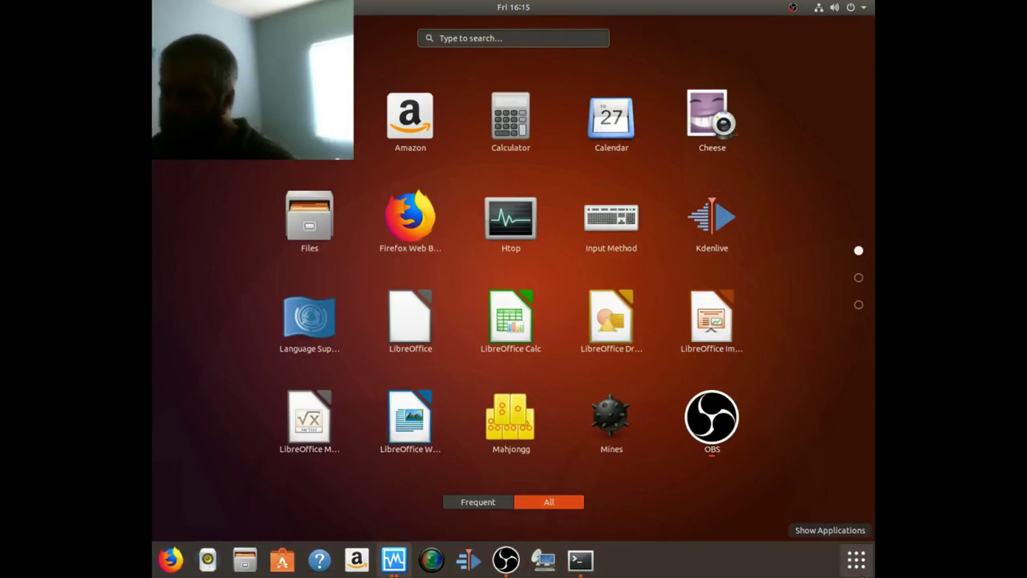
pyautogui.write('screen')
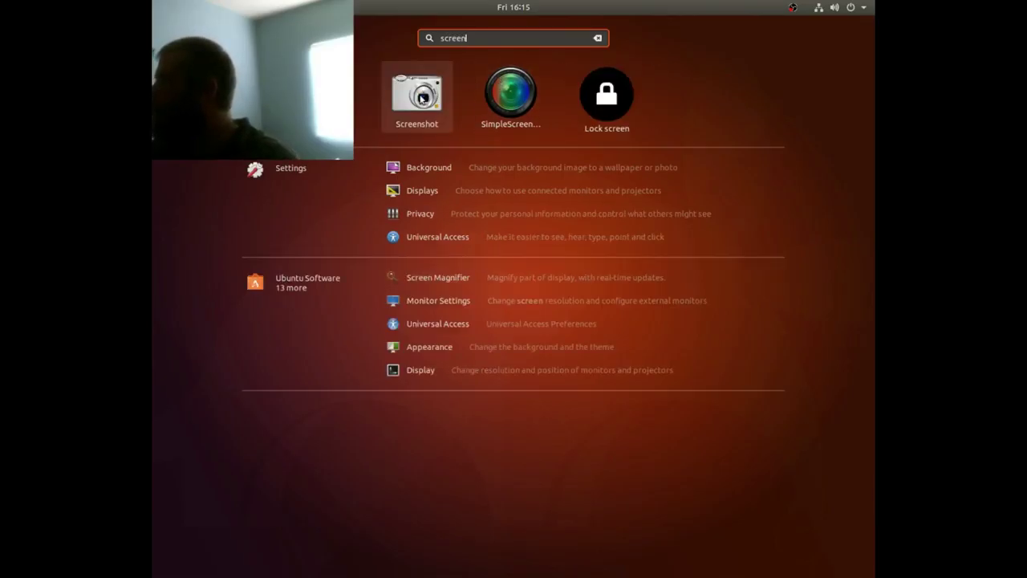
pyautogui.click(417, 94)
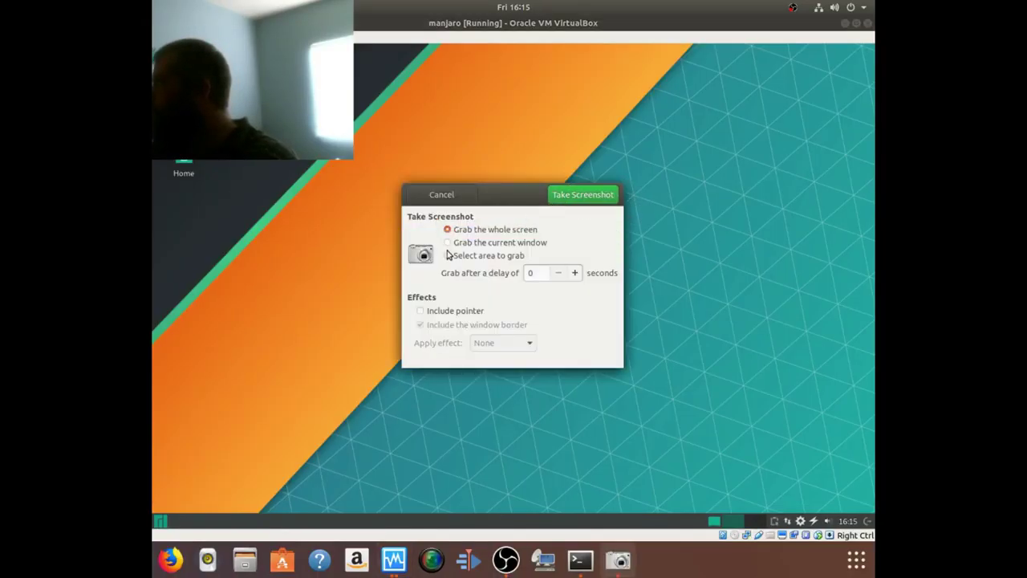
pyautogui.click(455, 256)
pyautogui.click(603, 197)
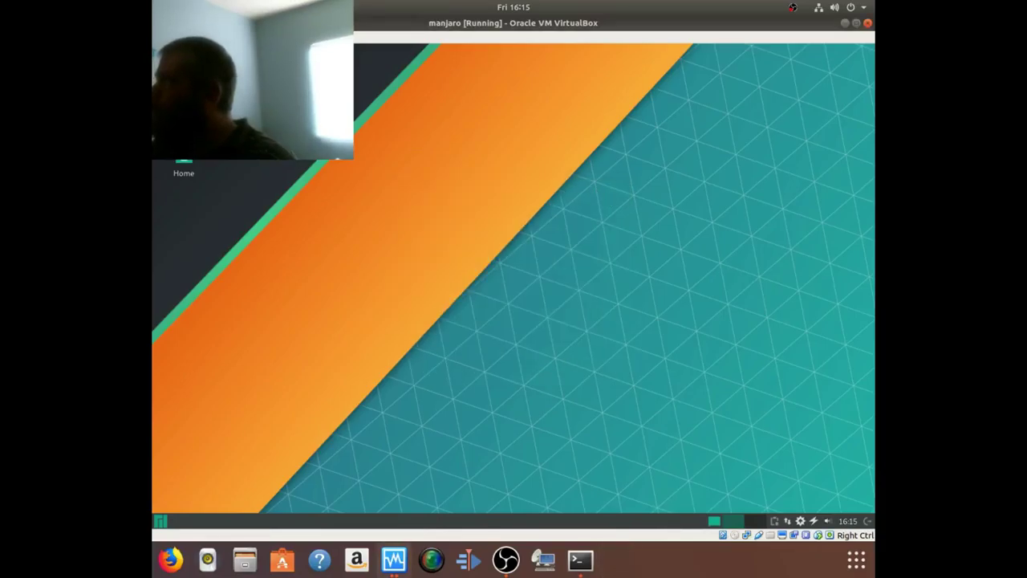
pyautogui.moveTo(153, 45); pyautogui.dragTo(872, 512)
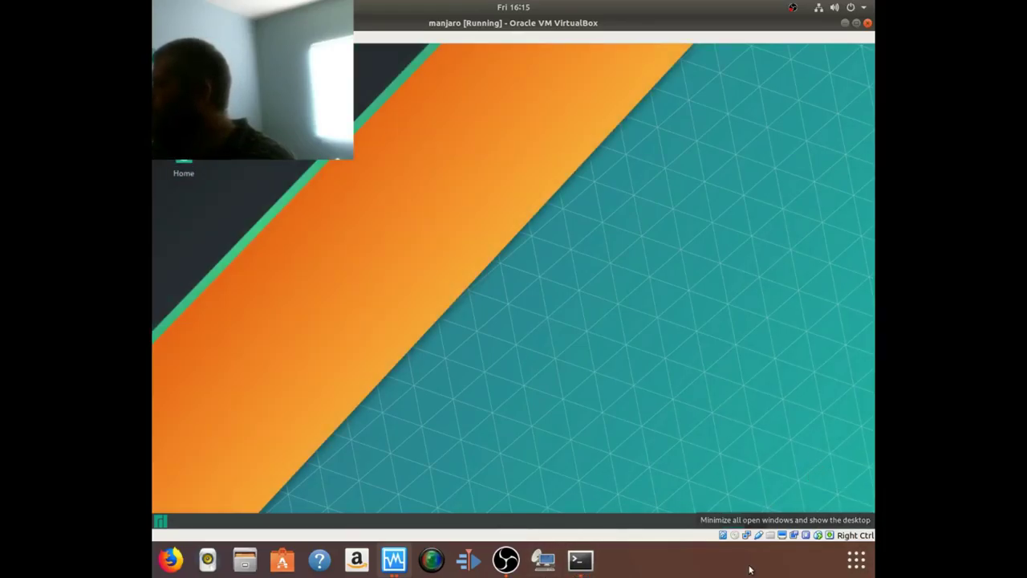
# Take a selected-area screenshot of the Manjaro desktop with the host's Screenshot tool and save it as Manjaro2.png in Pictures.
pyautogui.click(852, 562)
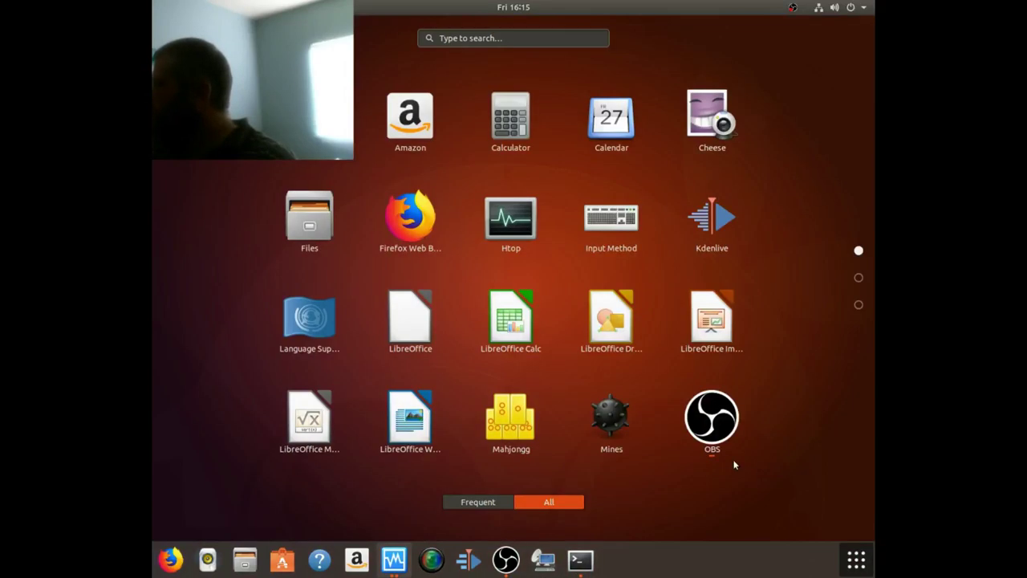
pyautogui.write('scree')
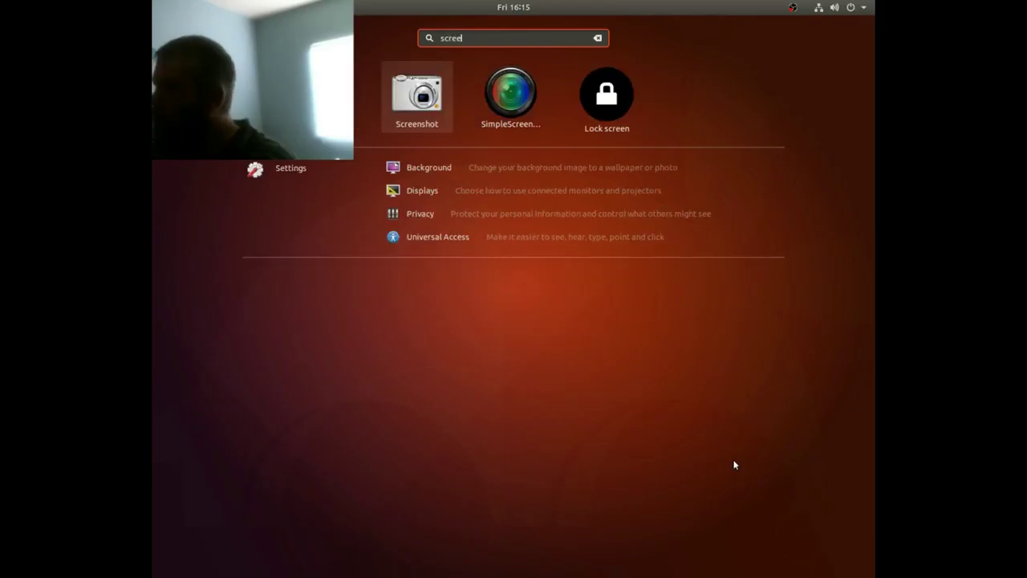
pyautogui.click(440, 127)
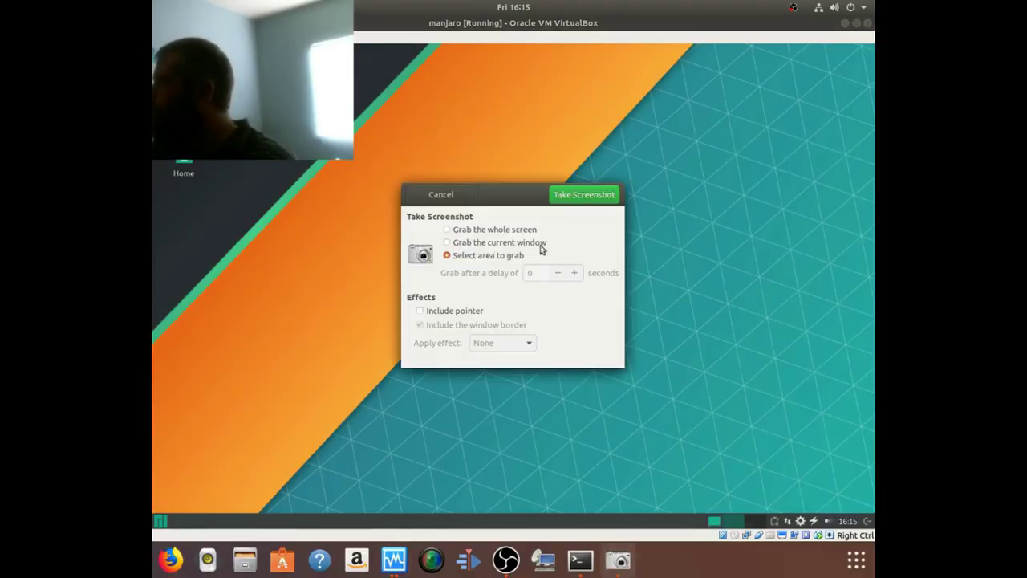
pyautogui.click(571, 198)
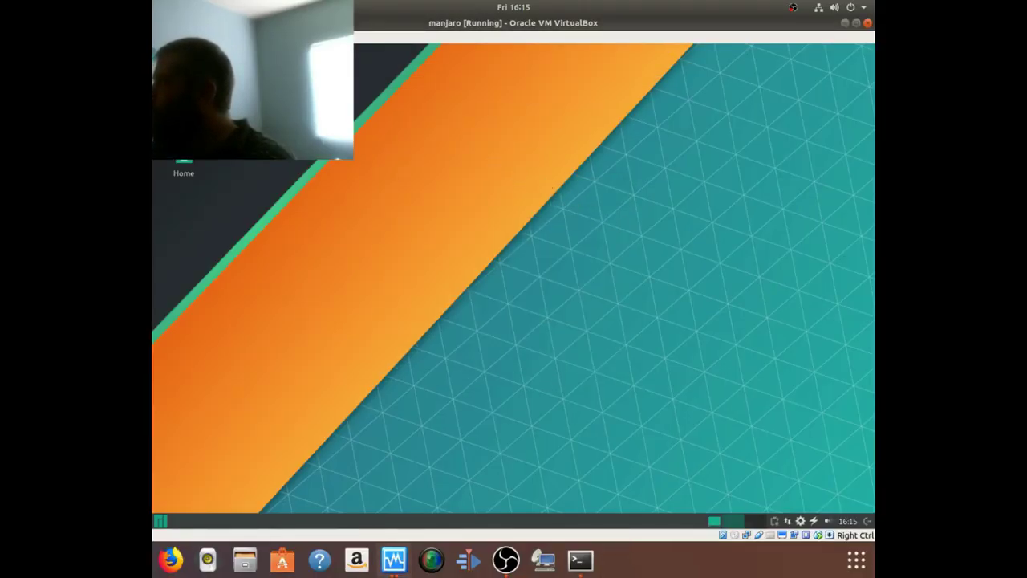
pyautogui.moveTo(154, 34); pyautogui.dragTo(873, 533)
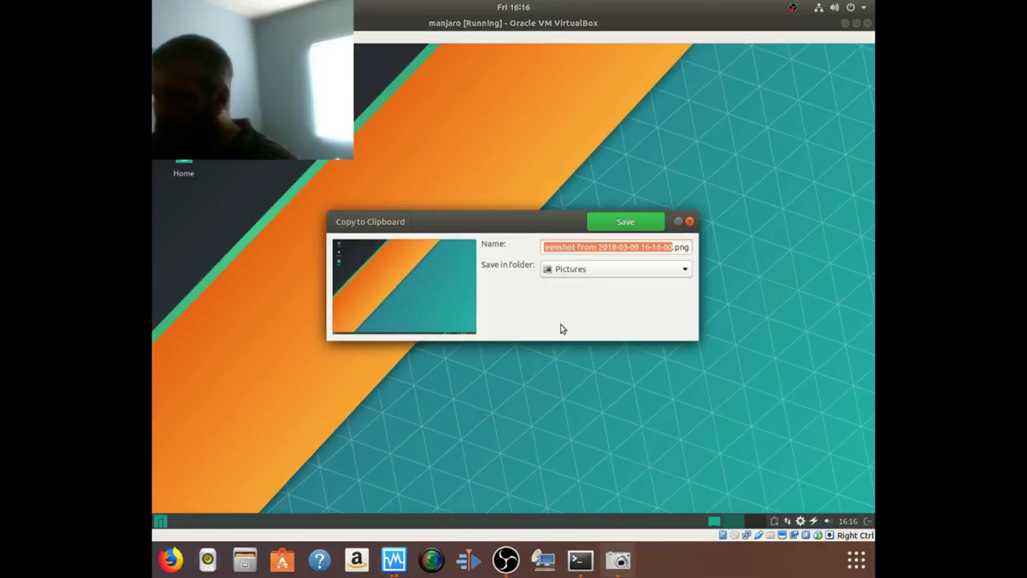
pyautogui.write('Manjaro2')
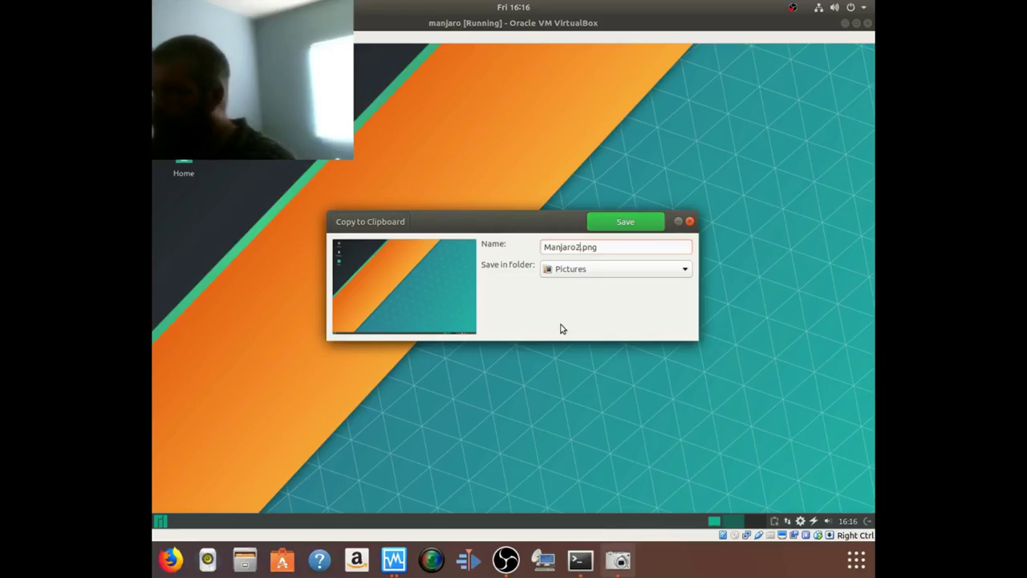
pyautogui.press('Return')
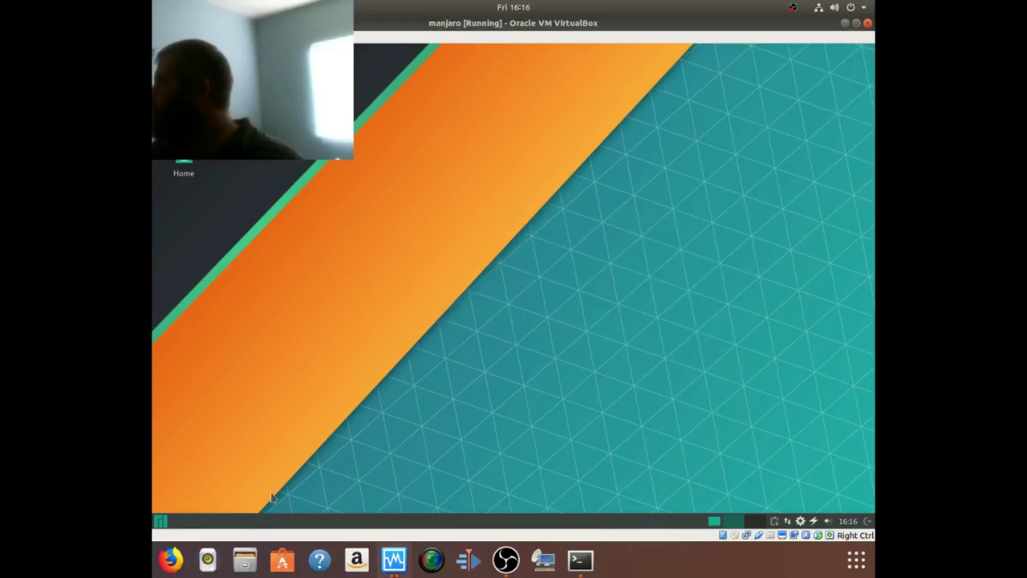
# Shut down the manjaro virtual machine from within its Xfce desktop session.
pyautogui.click(160, 520)
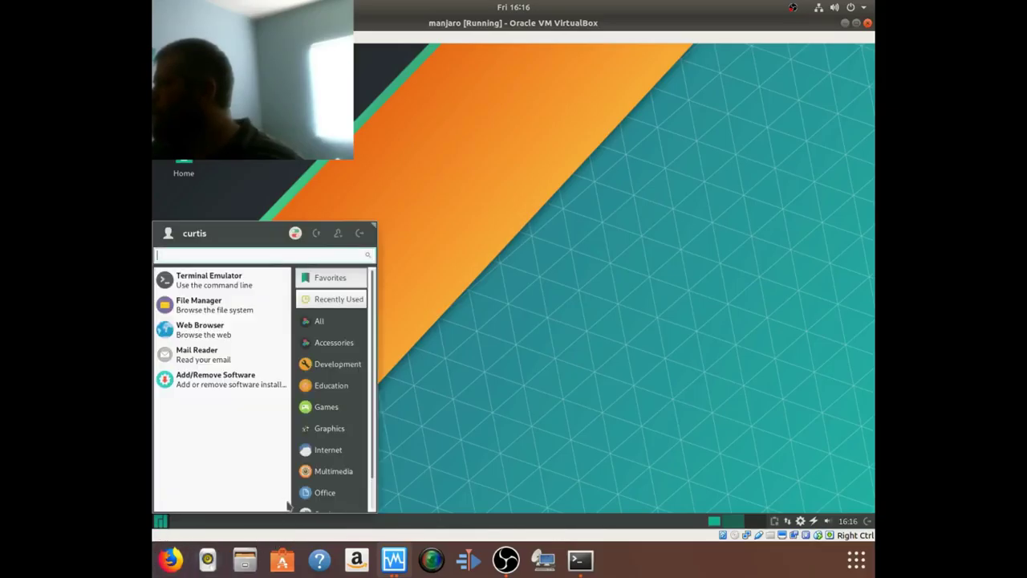
pyautogui.click(357, 234)
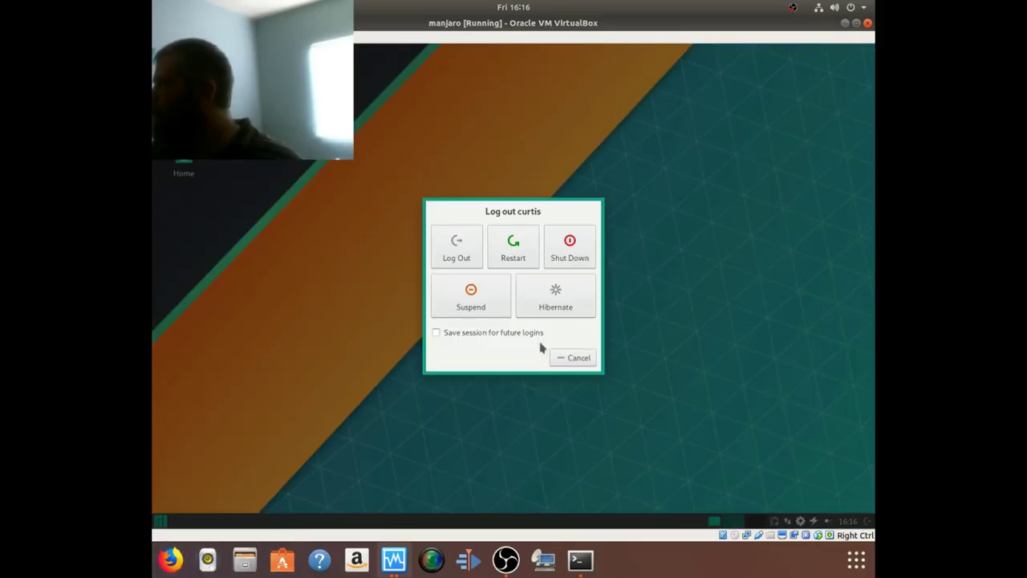
pyautogui.click(575, 258)
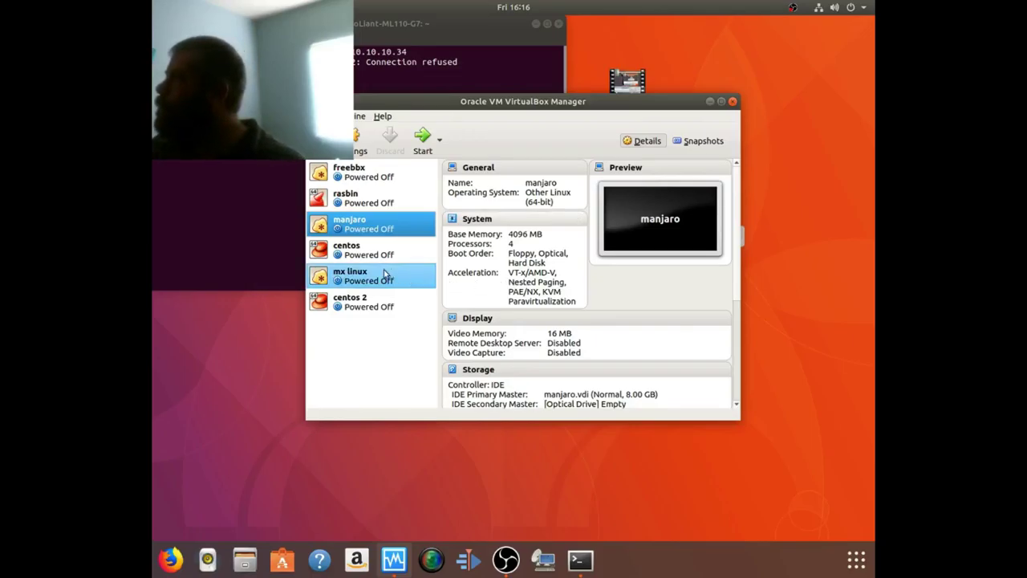
pyautogui.click(516, 561)
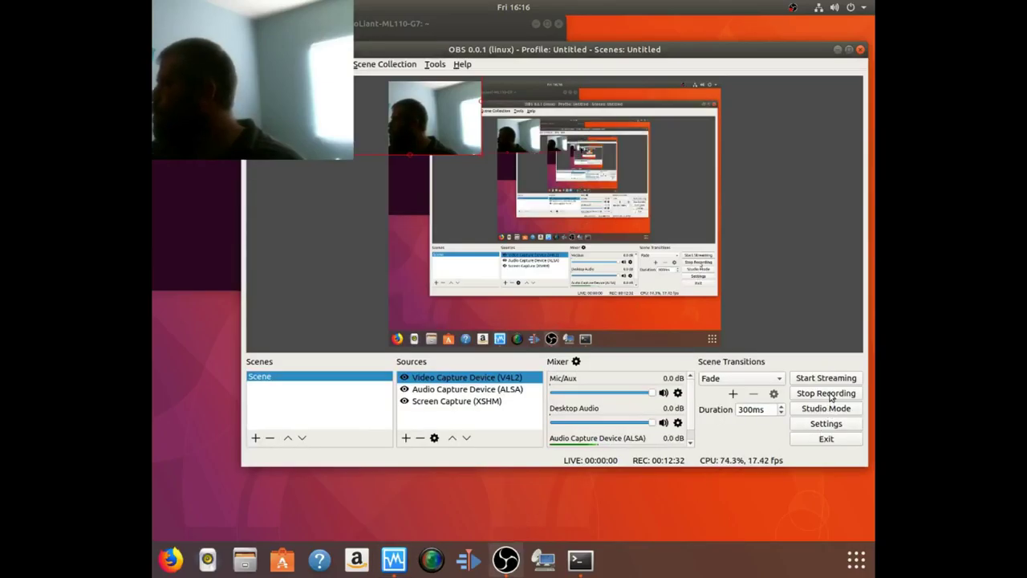